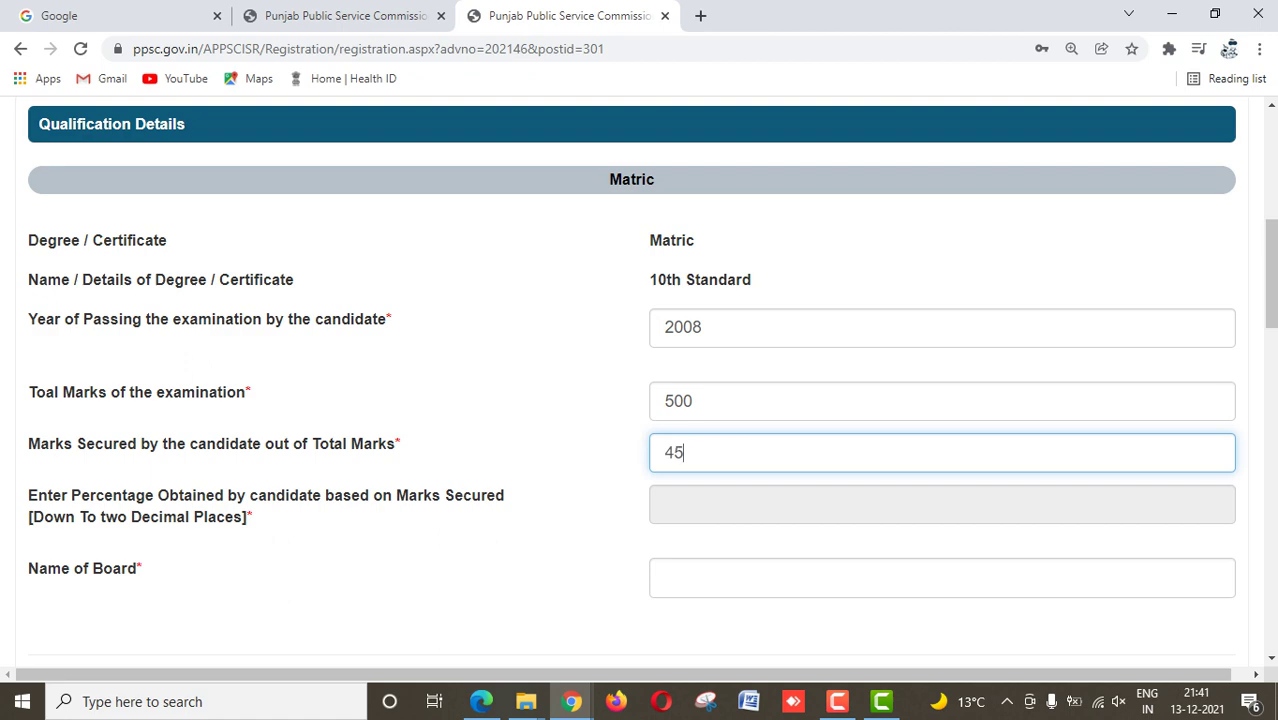
Step: Enter 450 as the Matric marks secured and CBSE as the board name
key("BackSpace")
key("BackSpace")
type("450")
key("Tab")
scroll(640, 380, "up", 4)
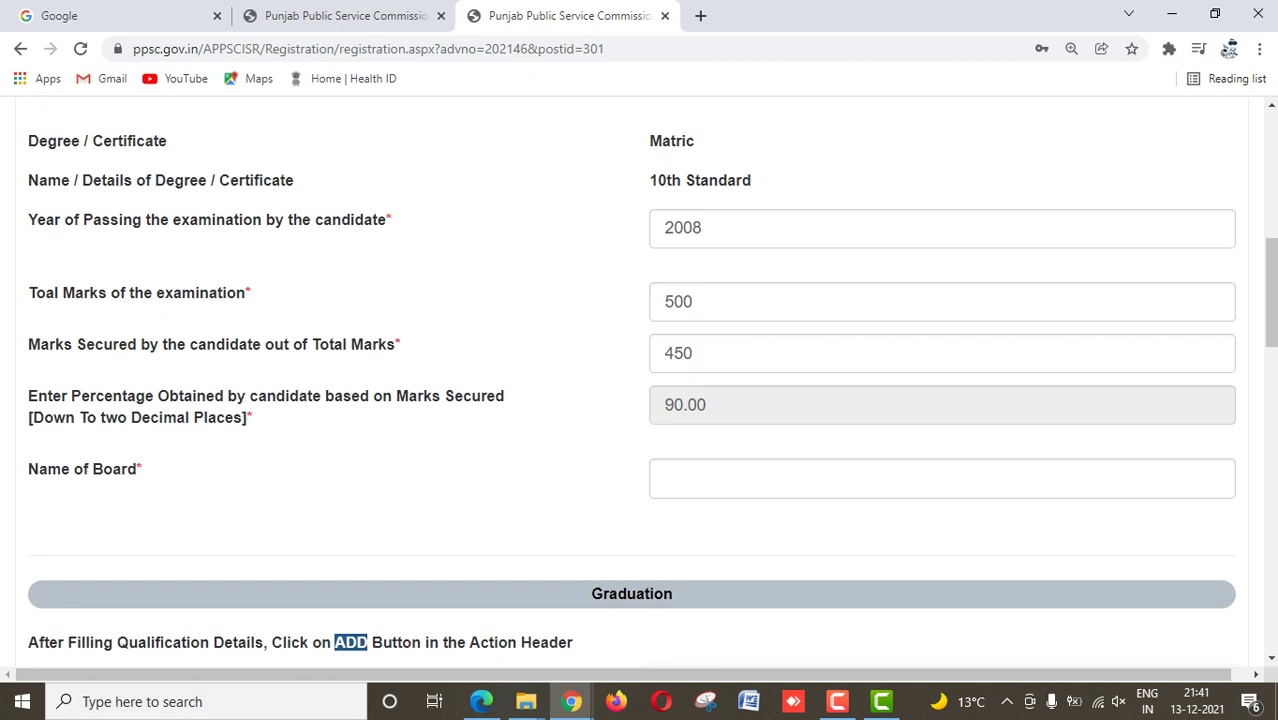
left_click(940, 544)
type("CBSE")
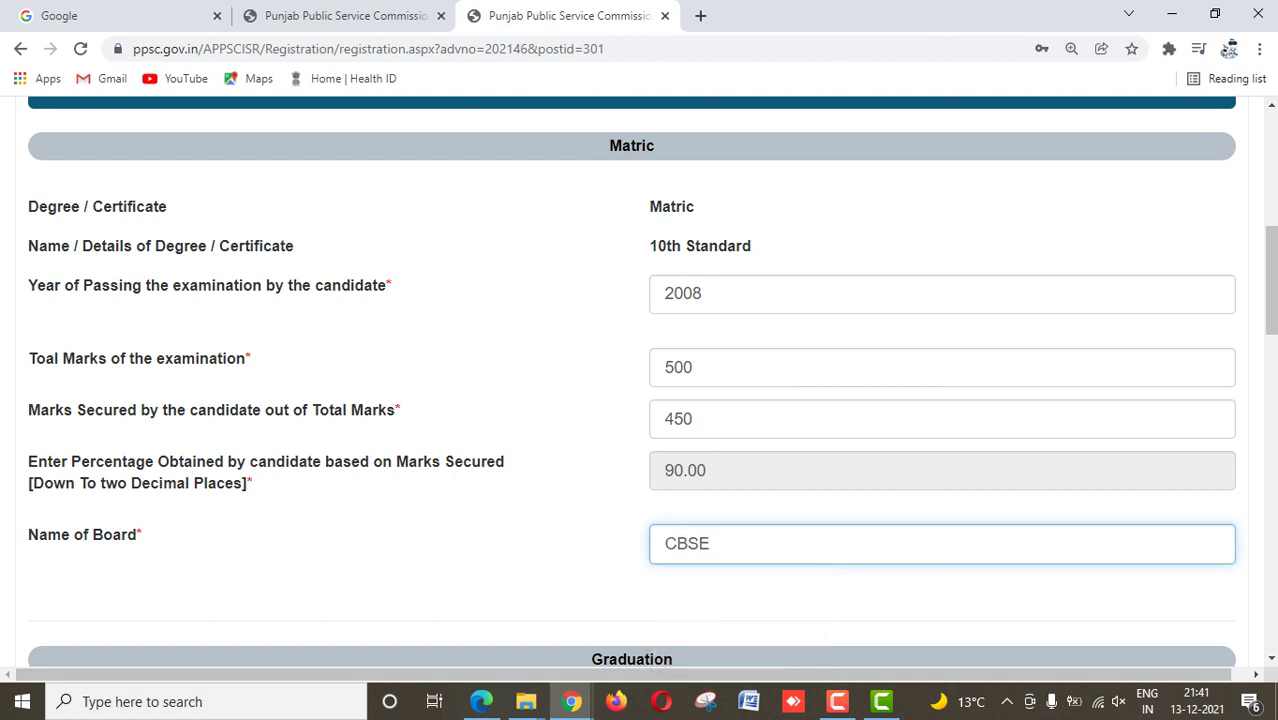
Step: Choose Masters Degree for both the Graduation degree and its name/details
scroll(640, 380, "down", 2)
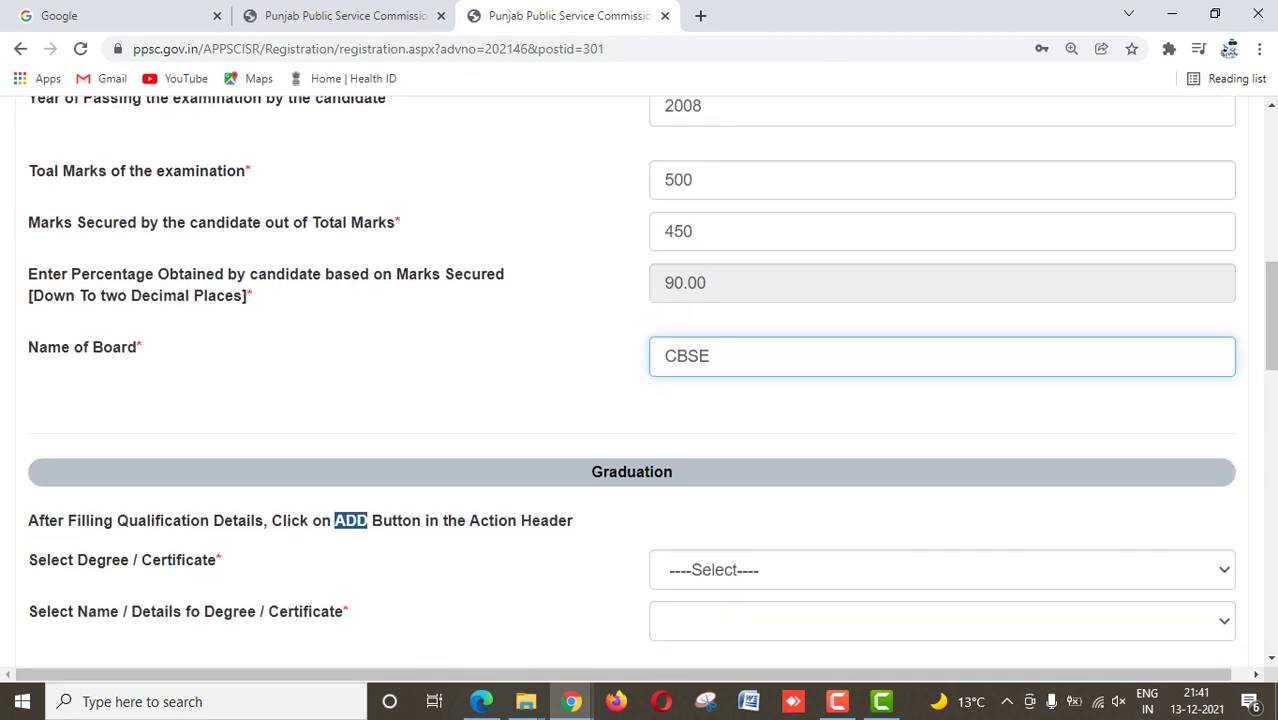
scroll(640, 380, "down", 1)
left_click(940, 476)
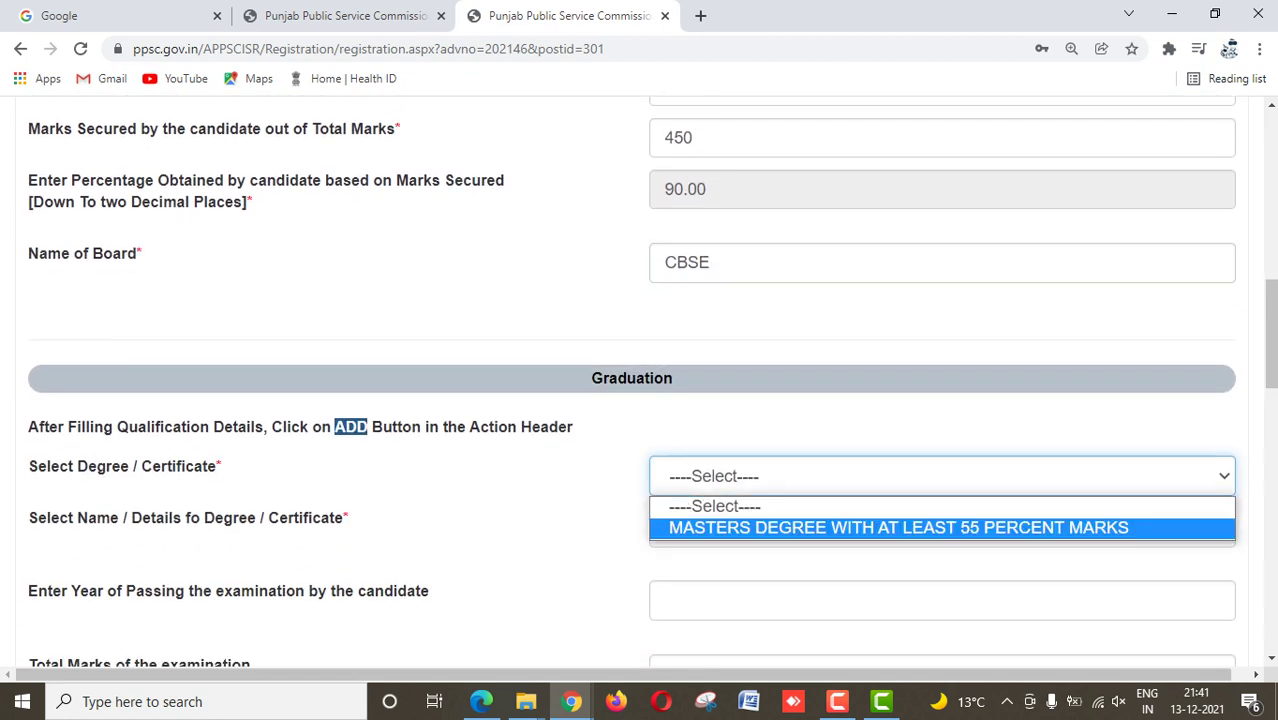
left_click(898, 527)
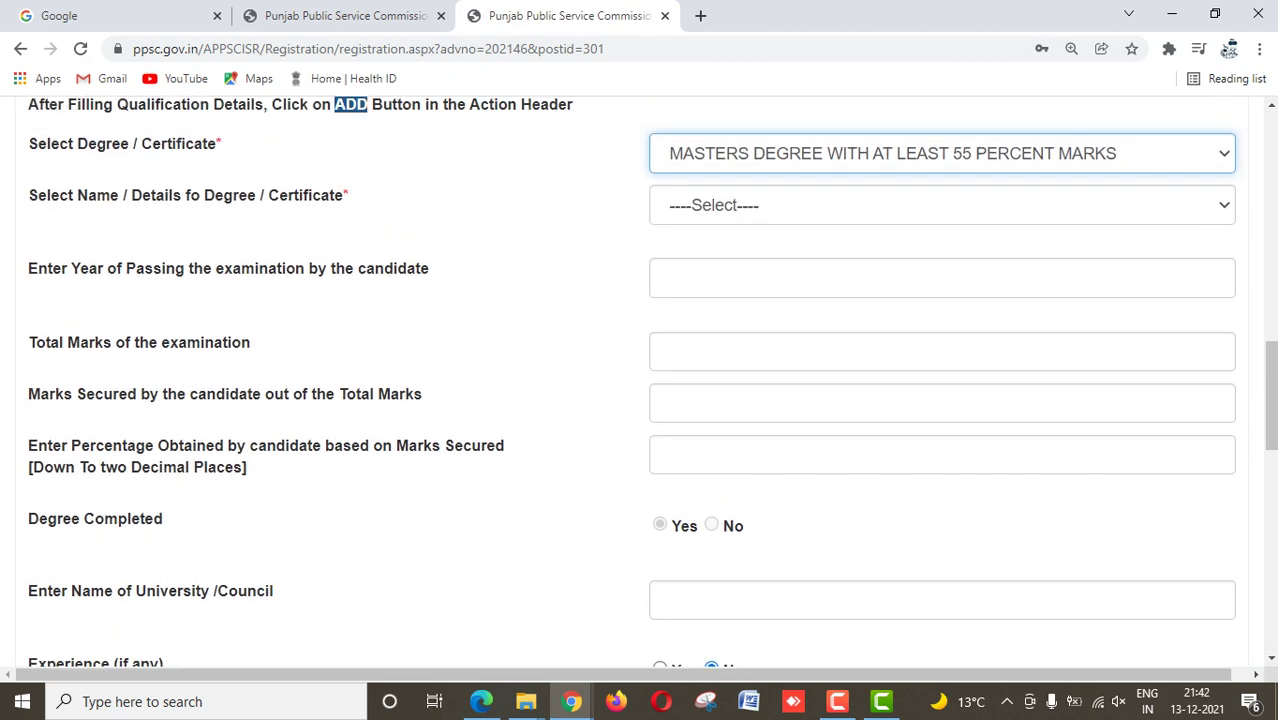
scroll(640, 380, "up", 2)
left_click(942, 341)
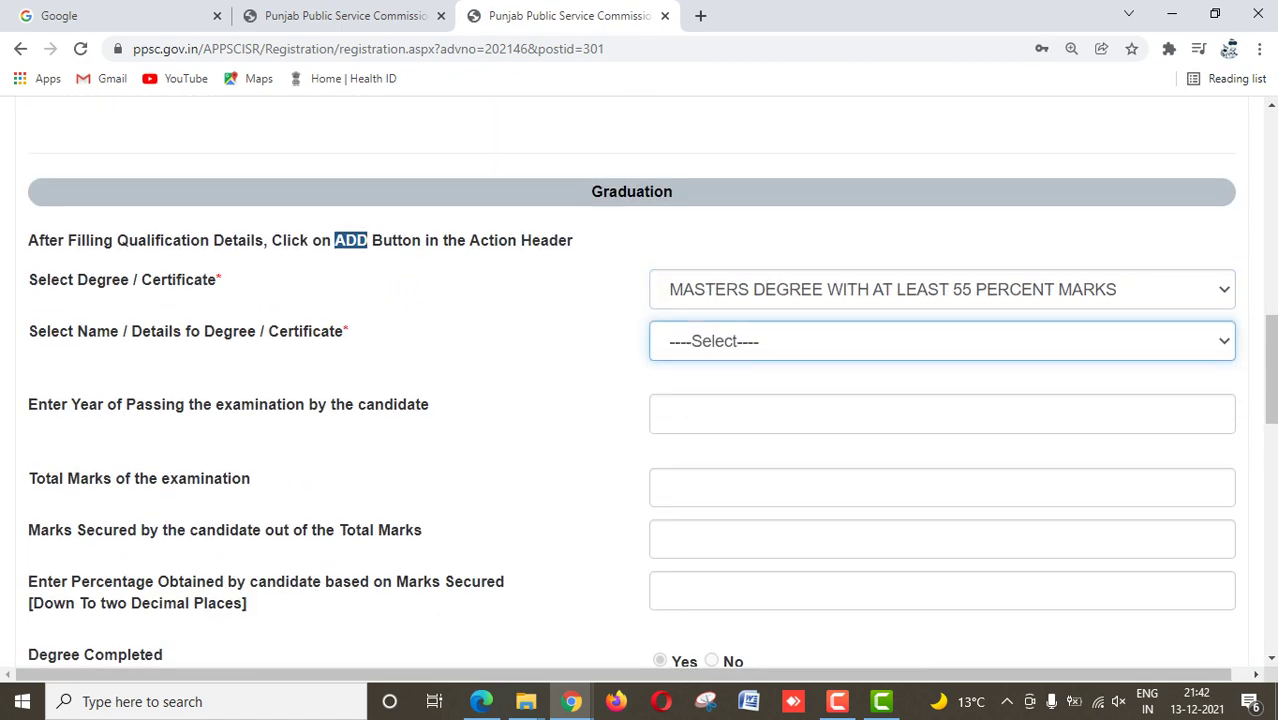
key("alt+Down")
key("Down")
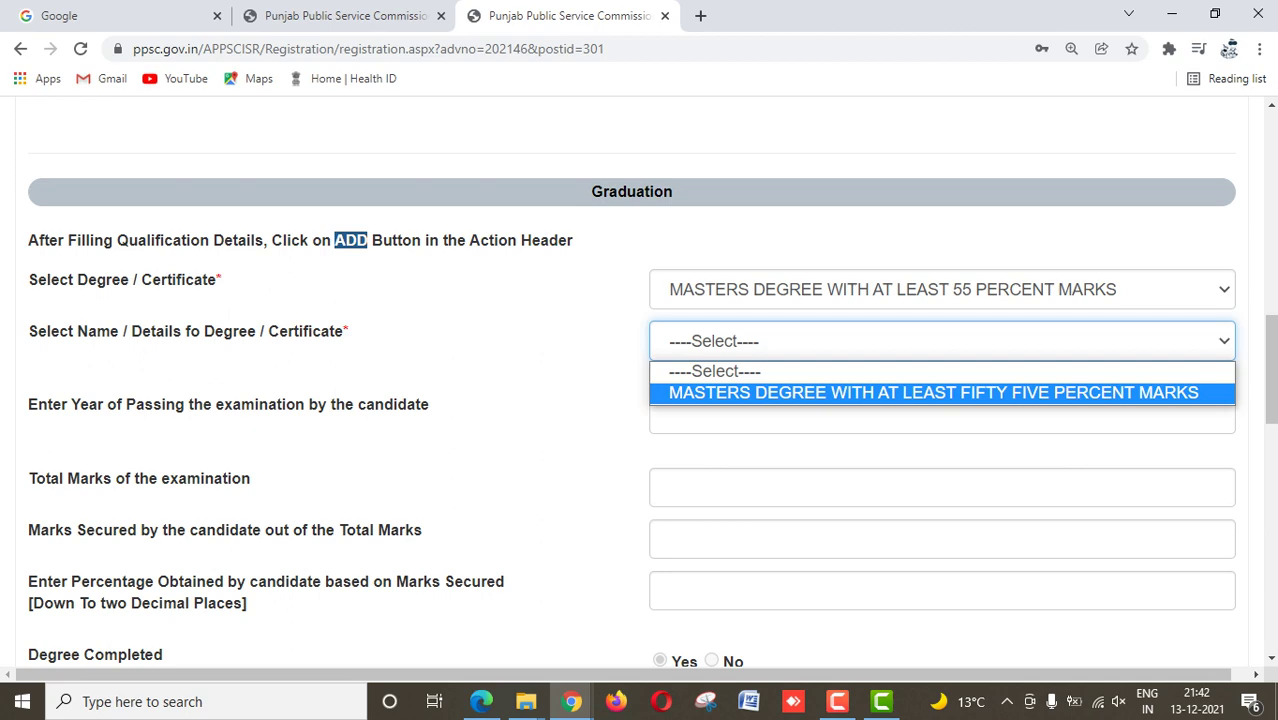
key("Return")
scroll(640, 380, "down", 4)
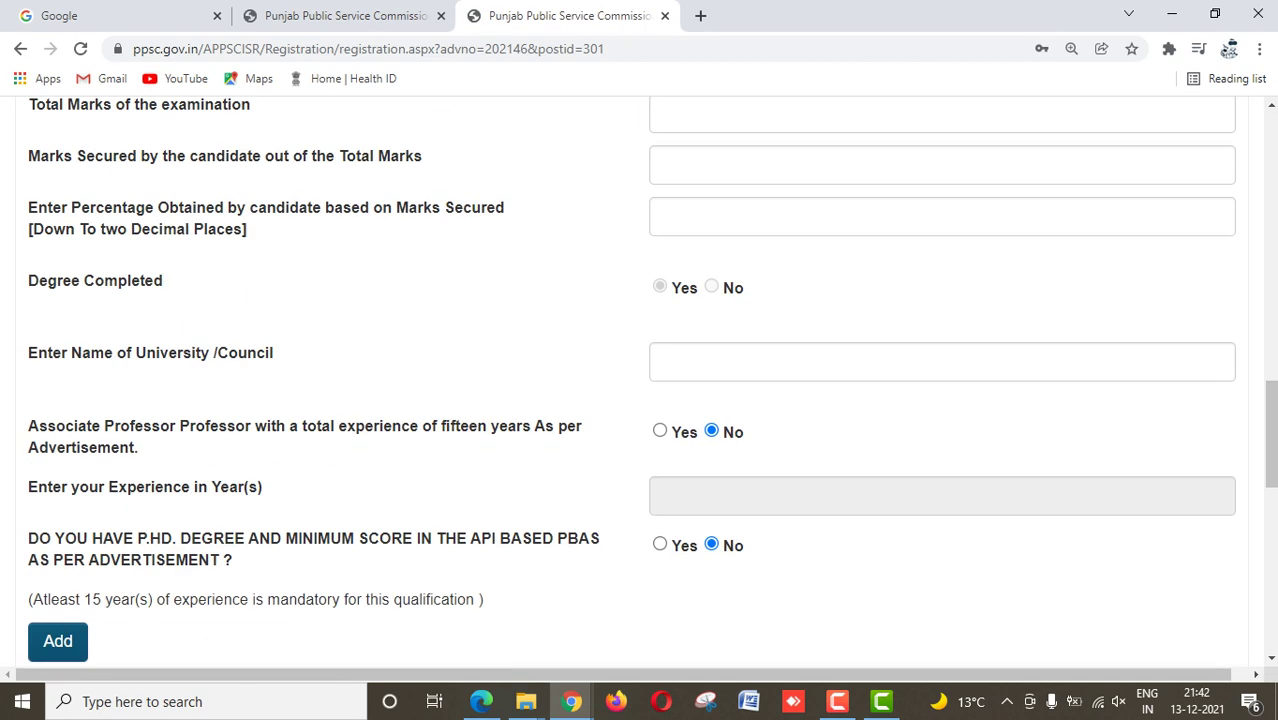
scroll(640, 380, "up", 2)
Step: Record the Masters as passed in 2011 with 1800 of 2400 marks from university PU
left_click(680, 227)
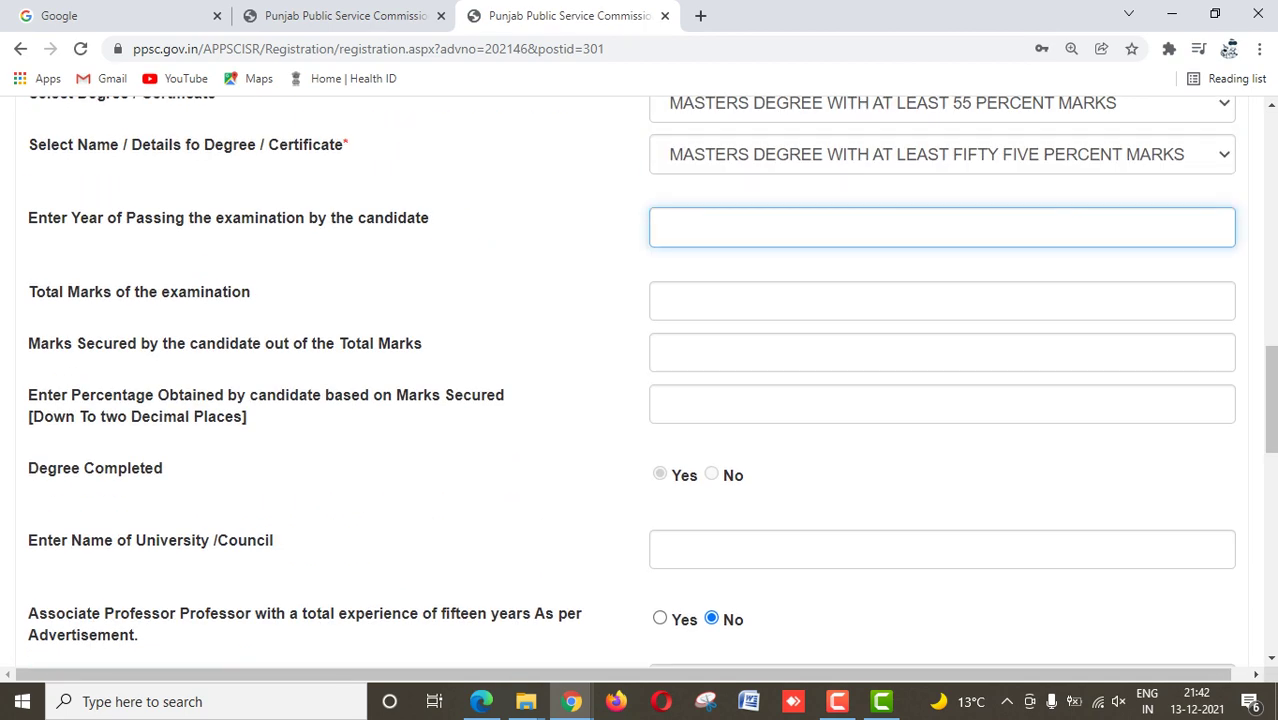
type("2011")
key("ctrl+a")
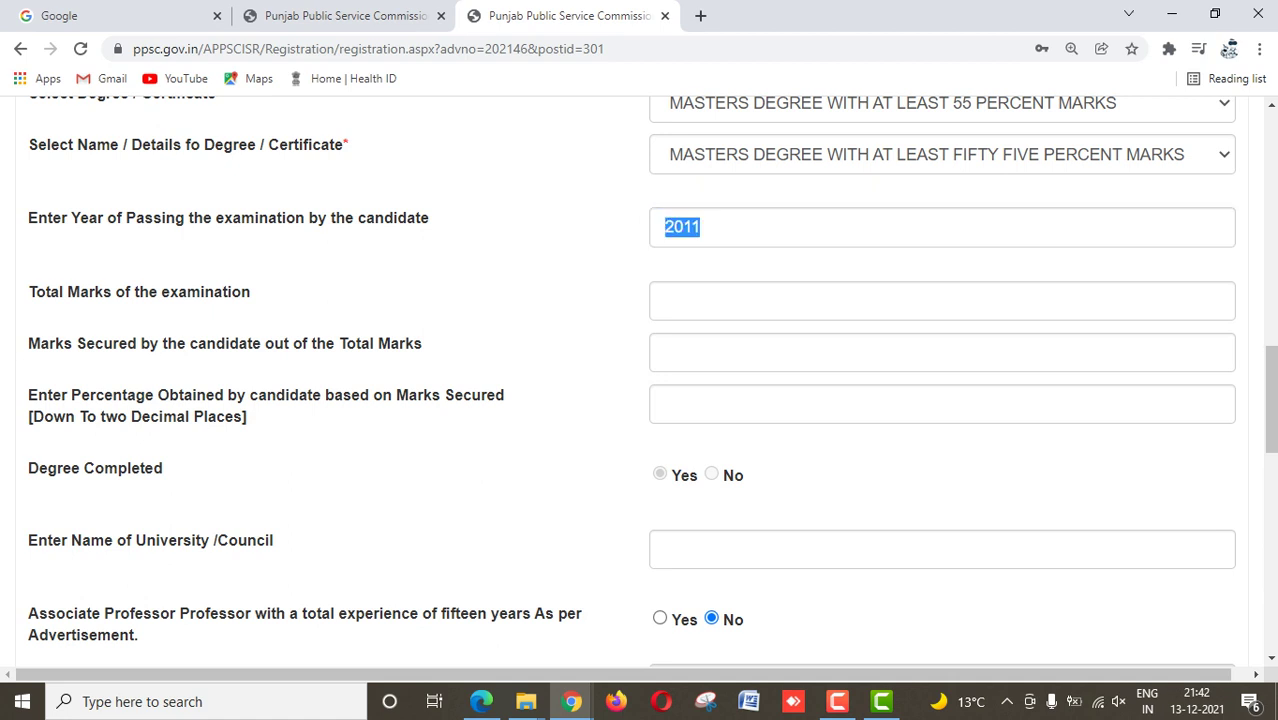
key("Tab")
type("2400")
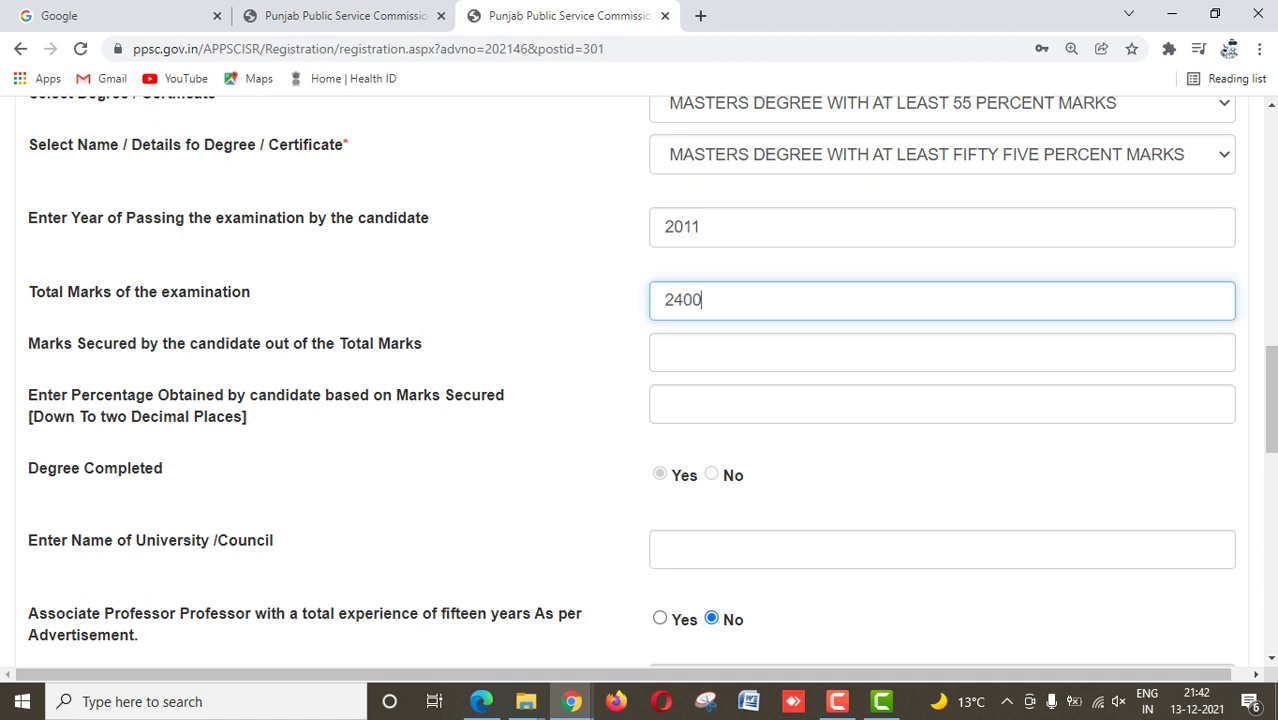
key("Tab")
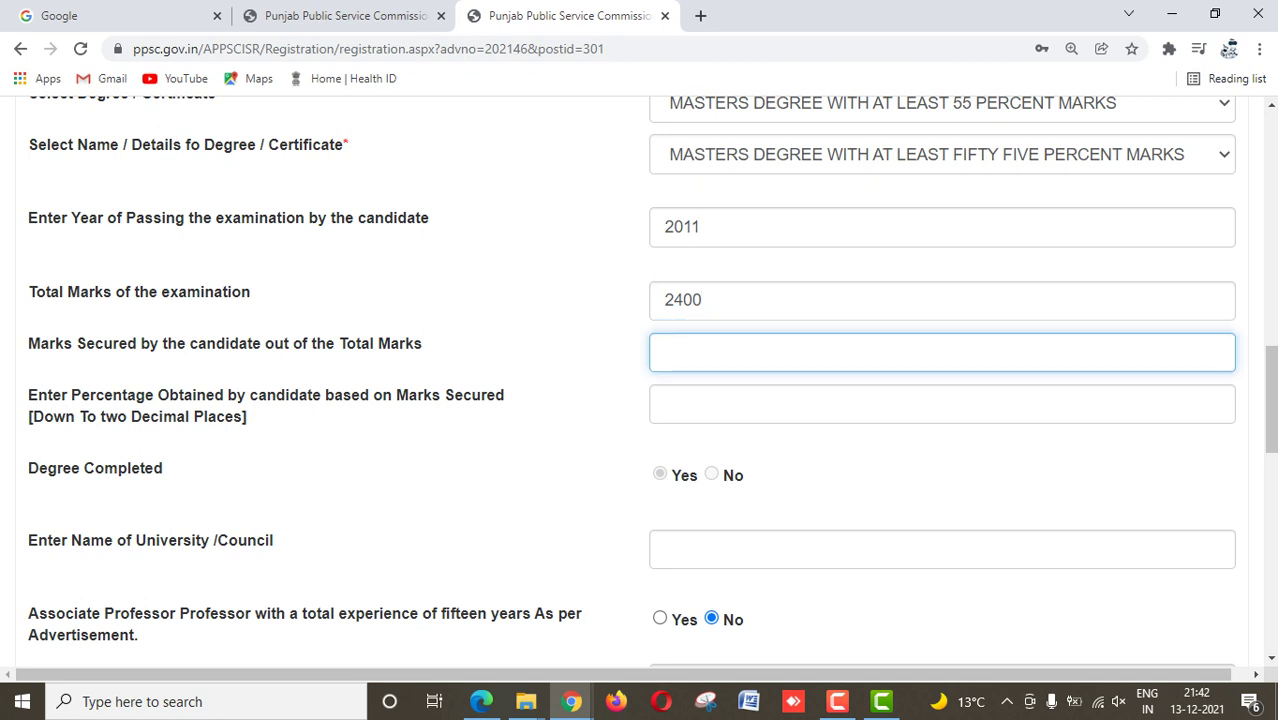
type("1800")
key("Tab")
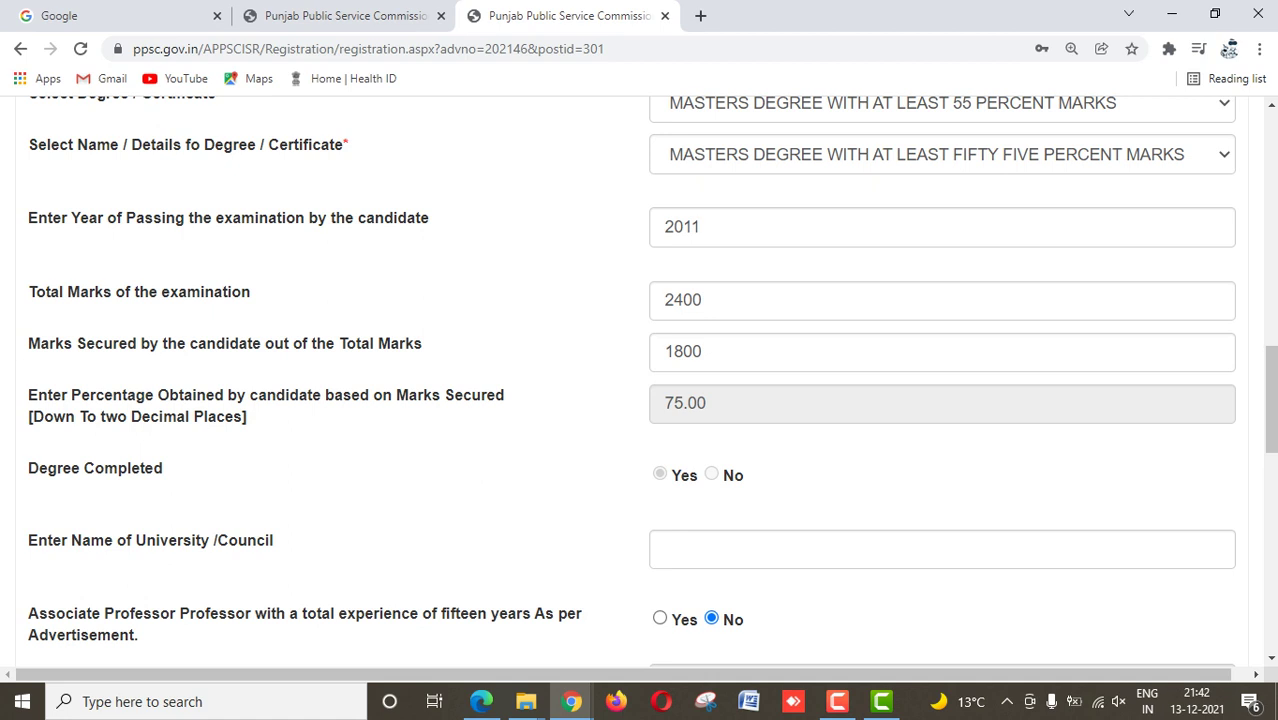
left_click(666, 549)
type("PU")
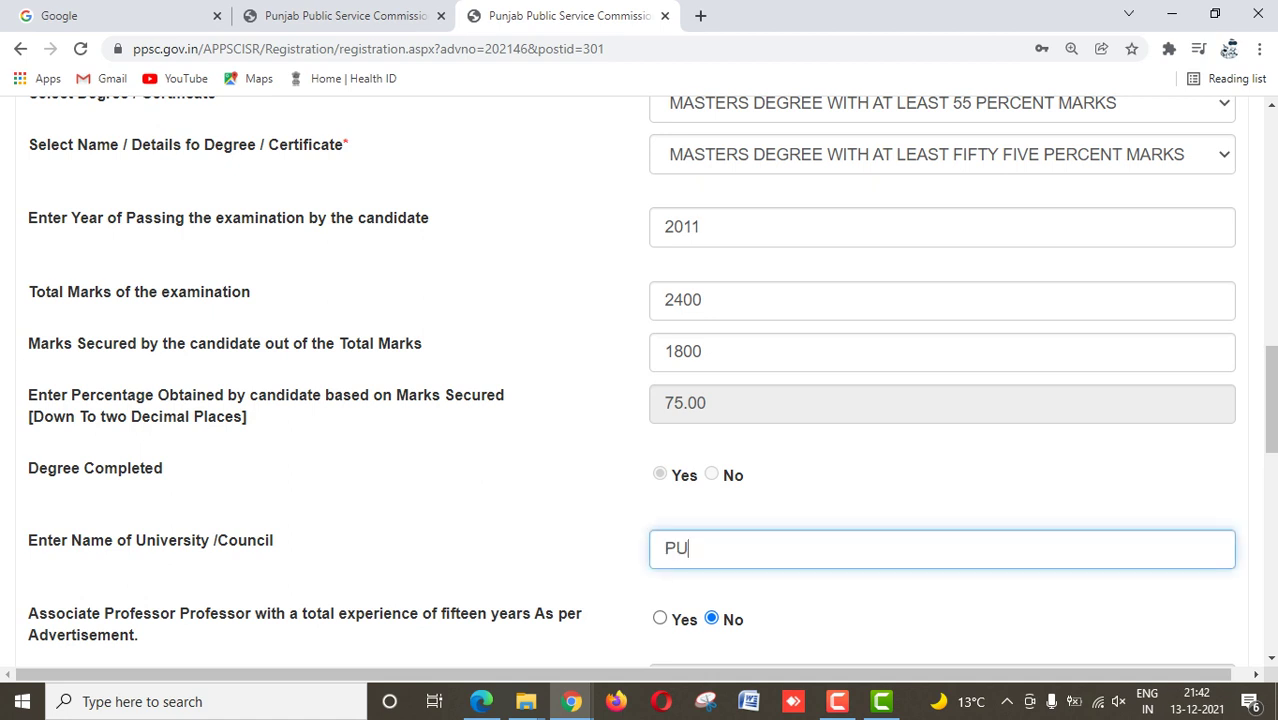
scroll(640, 380, "down", 3)
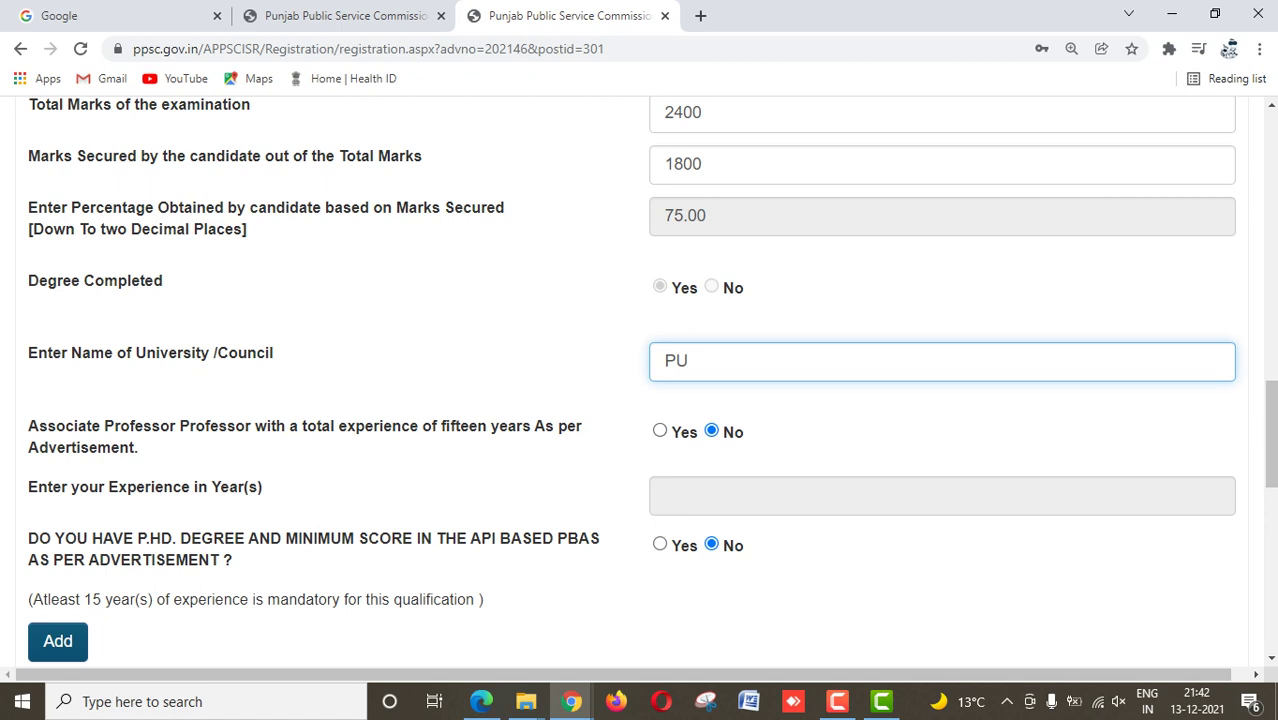
Step: Answer Yes to the fifteen-year experience question and enter 16 years of experience
left_click(660, 431)
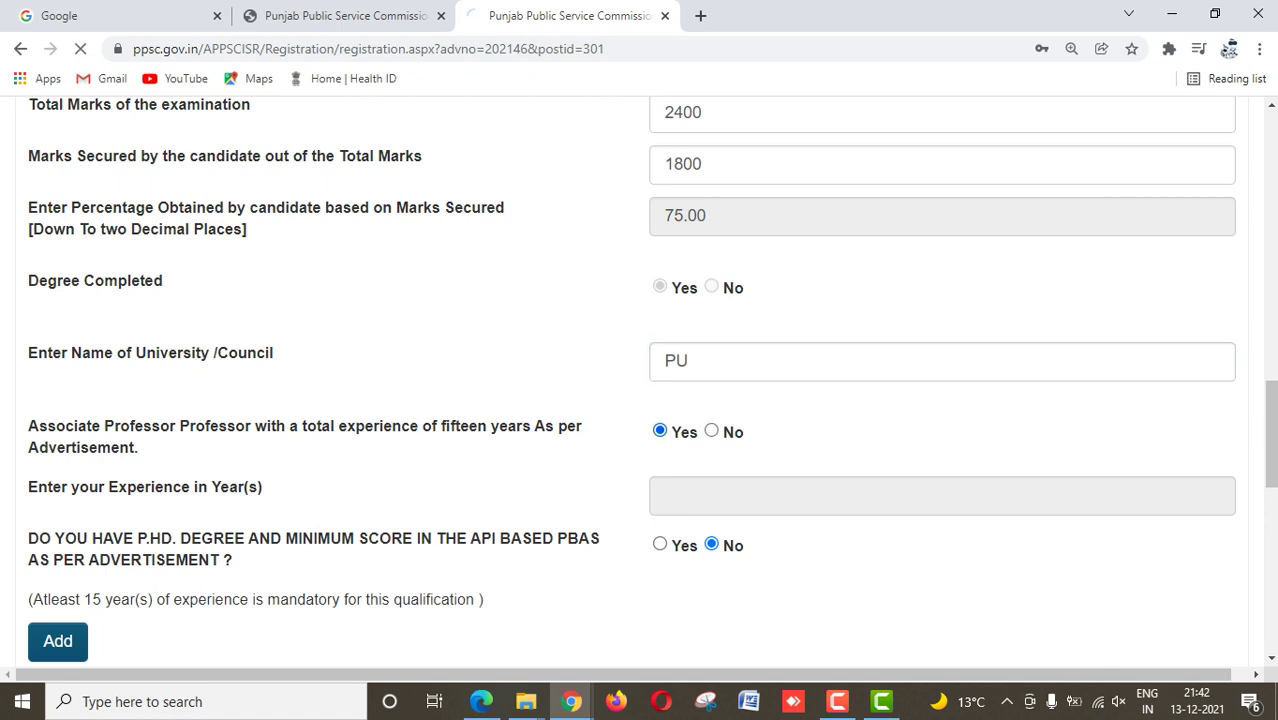
scroll(640, 380, "down", 3)
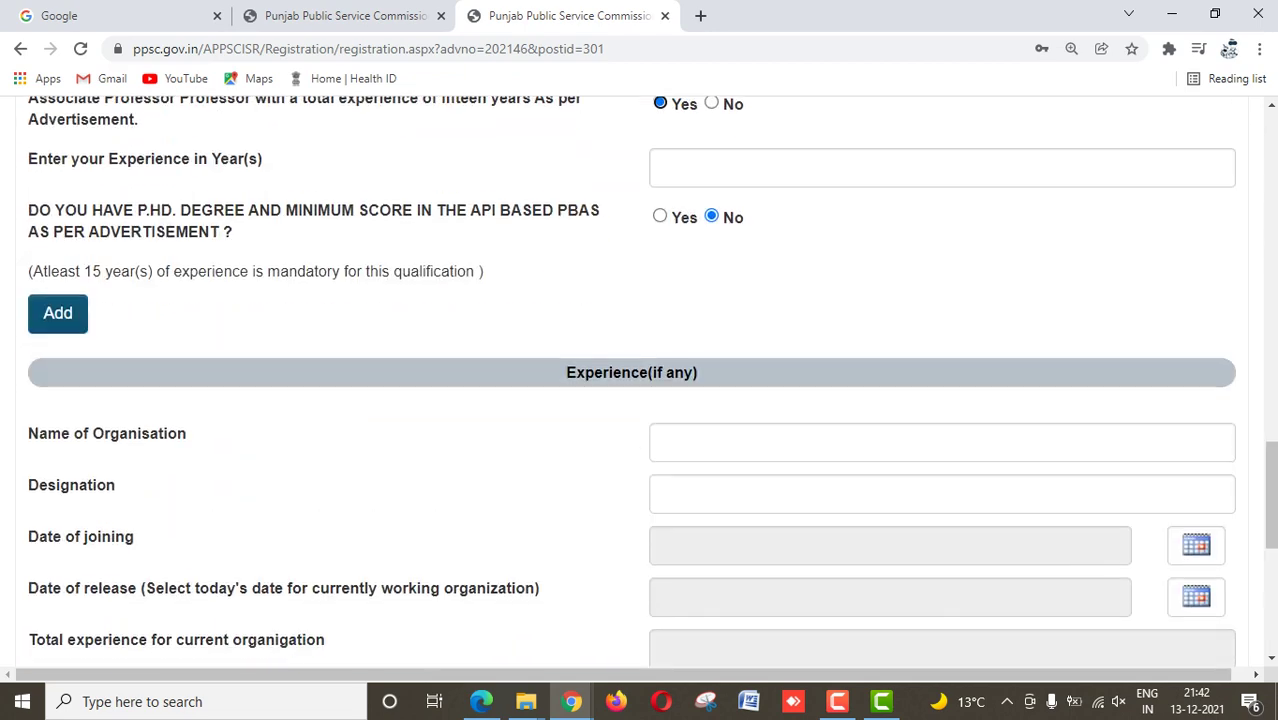
key("Tab")
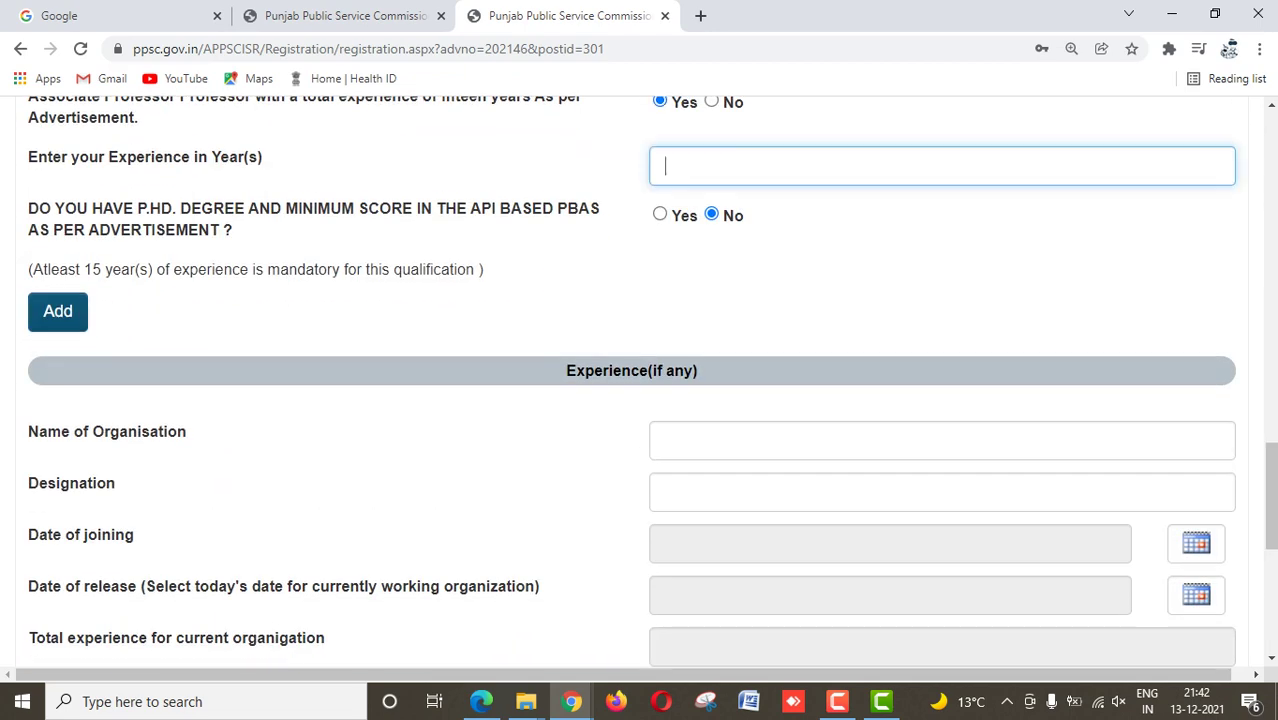
type("16")
Step: Enter DAV as both the organisation name and the designation
left_click(666, 440)
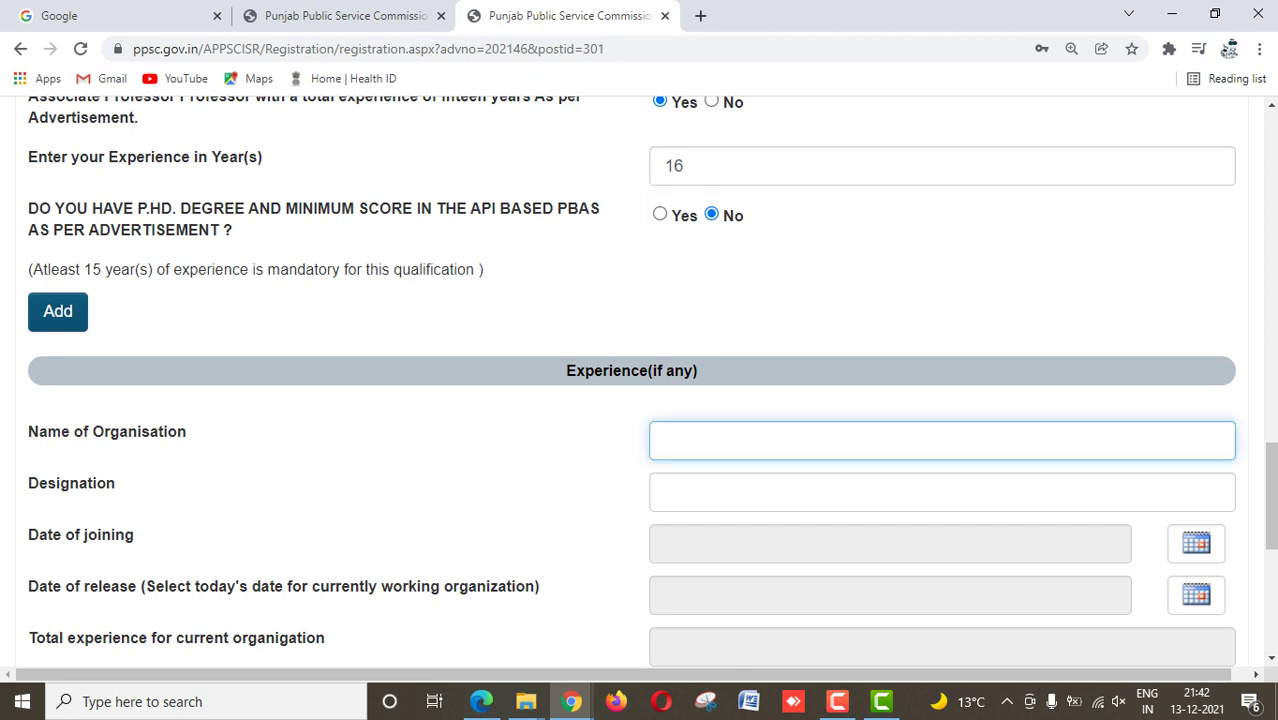
type("DAV")
key("BackSpace")
key("BackSpace")
key("BackSpace")
type("DAV")
key("Tab")
type("DAV")
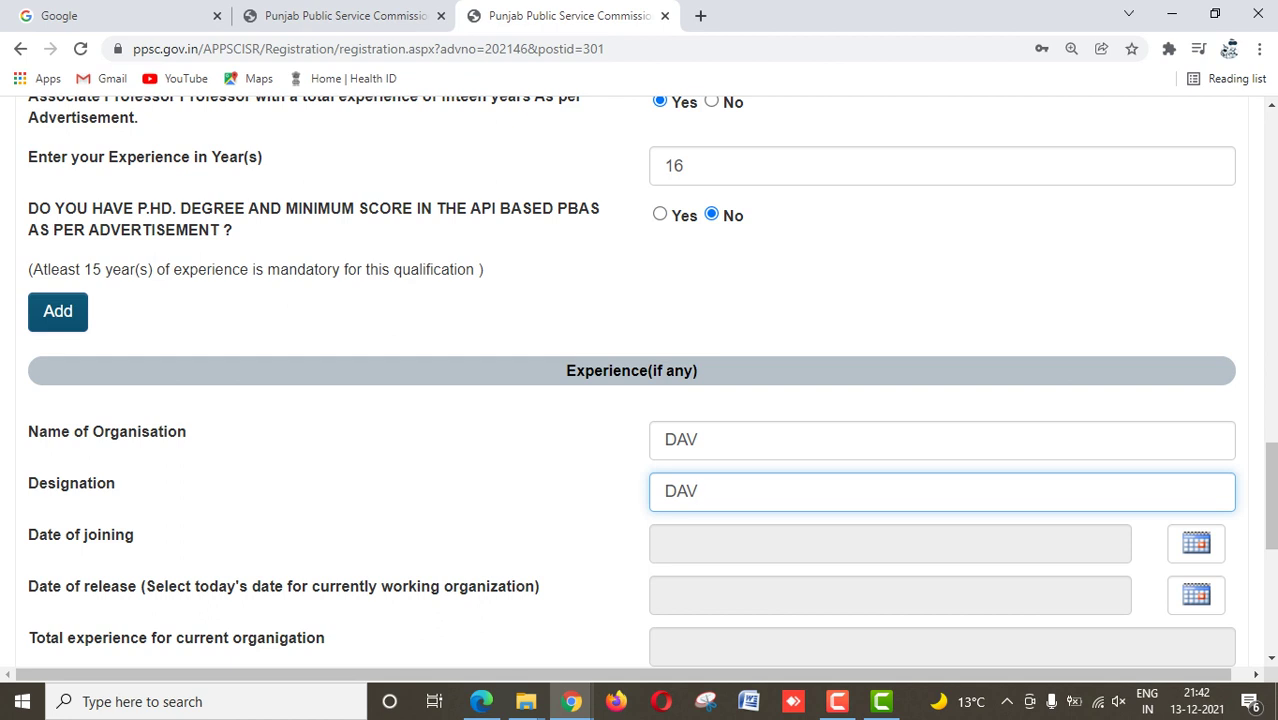
key("Tab")
scroll(640, 380, "down", 2)
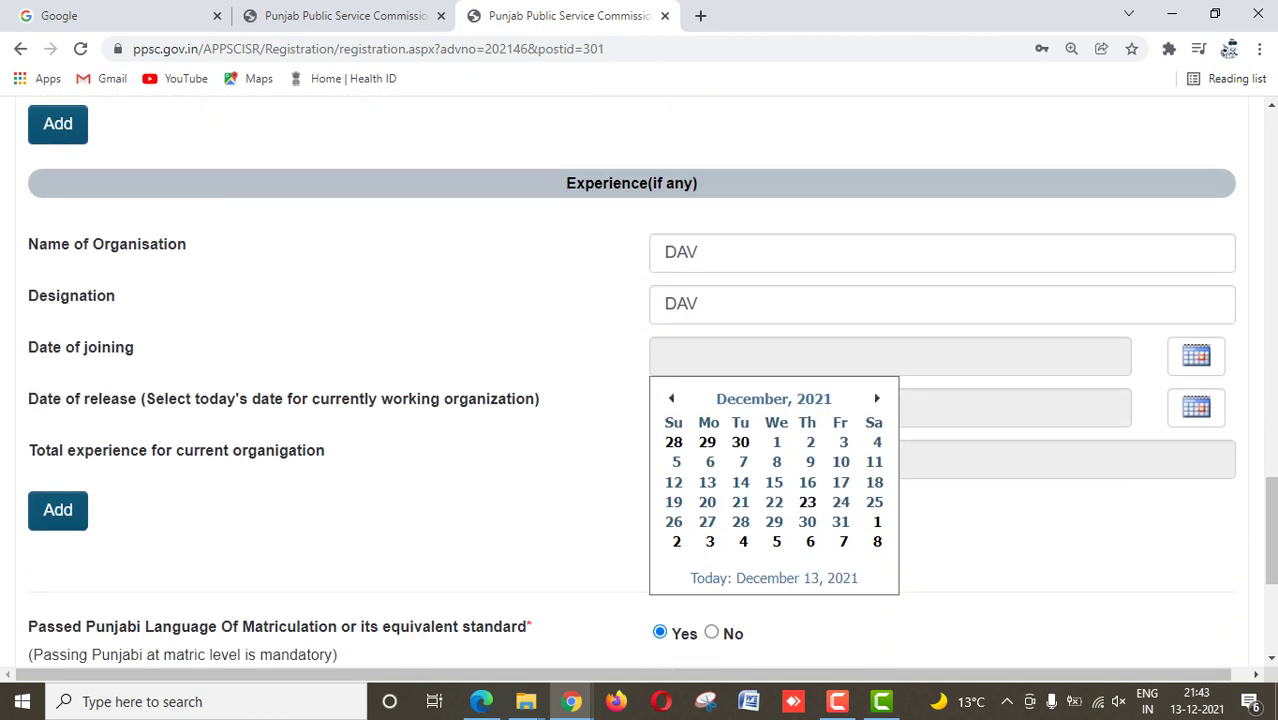
Step: Set the date of joining to 05/07/2005 in the calendar
left_click(773, 398)
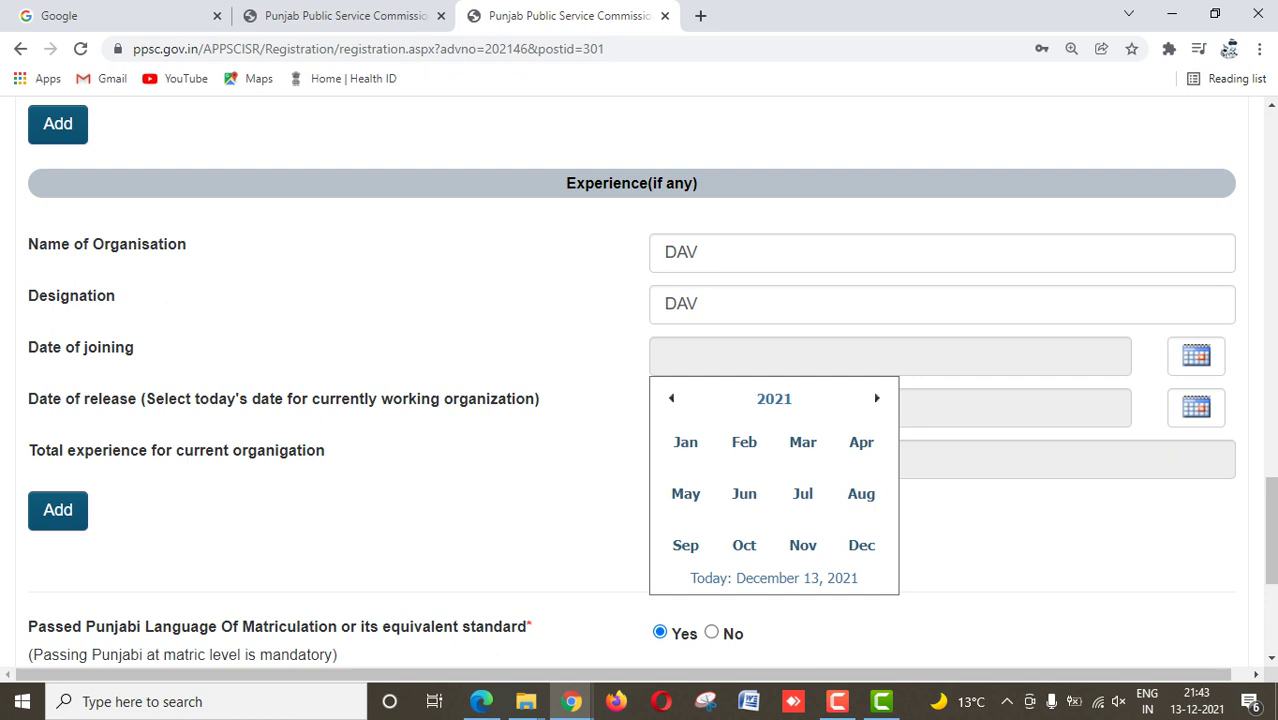
left_click(671, 398)
left_click(671, 398)
left_click(671, 398)
double_click(795, 398)
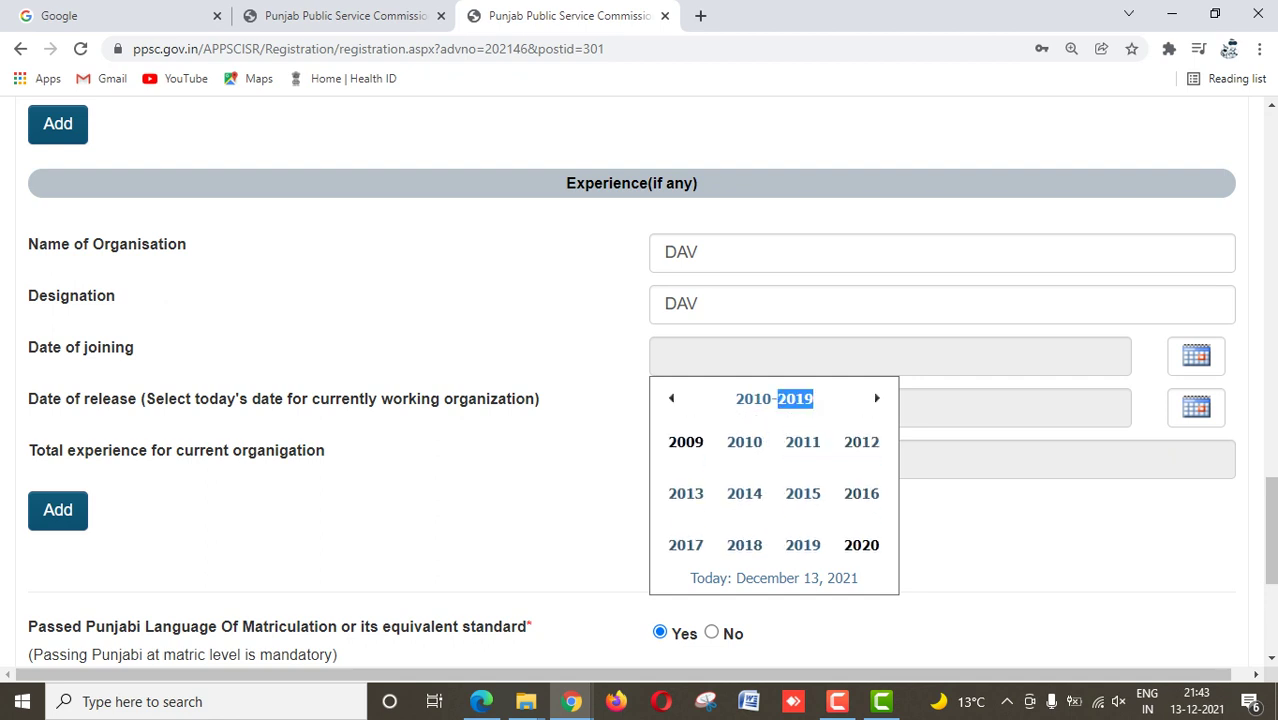
left_click(671, 398)
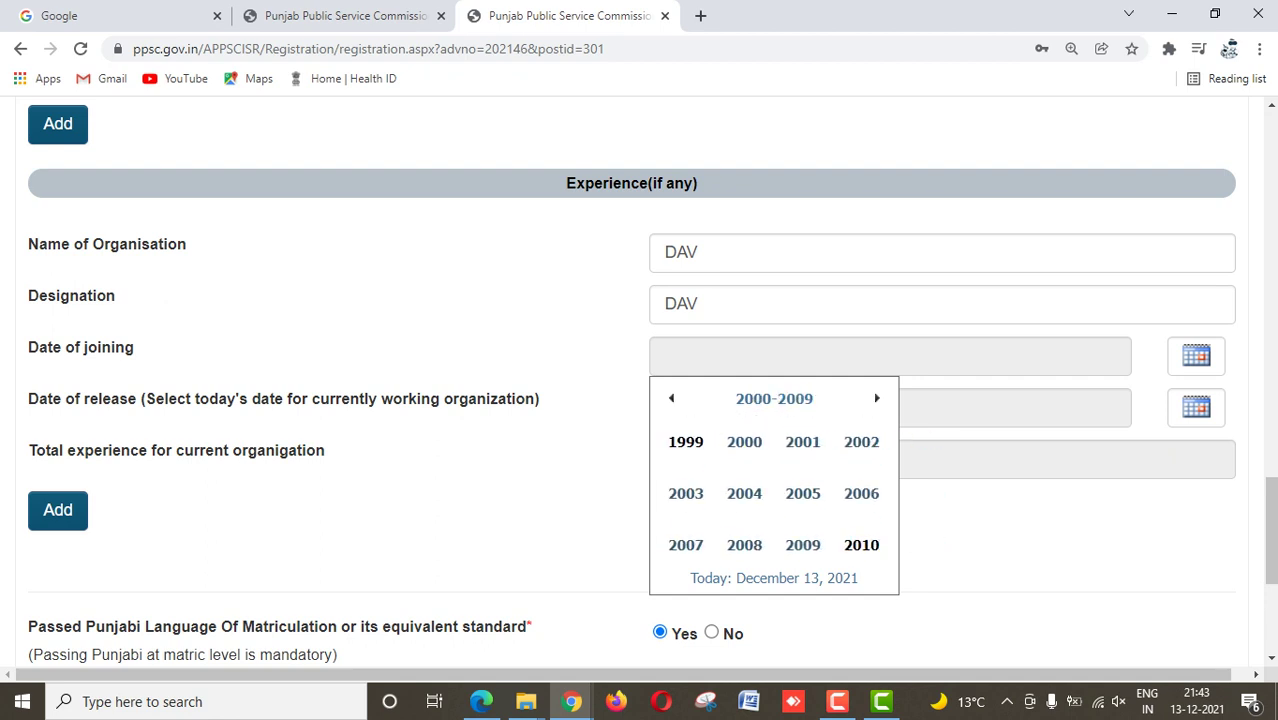
left_click(802, 493)
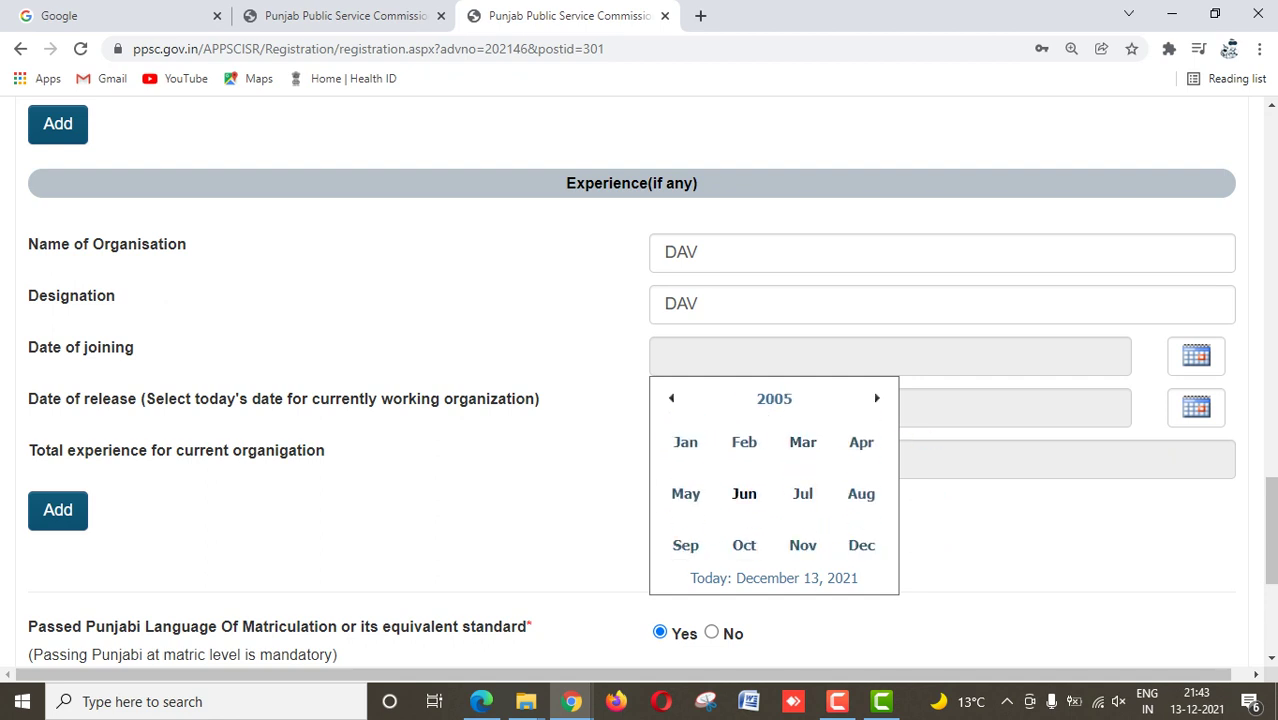
left_click(802, 492)
left_click(743, 461)
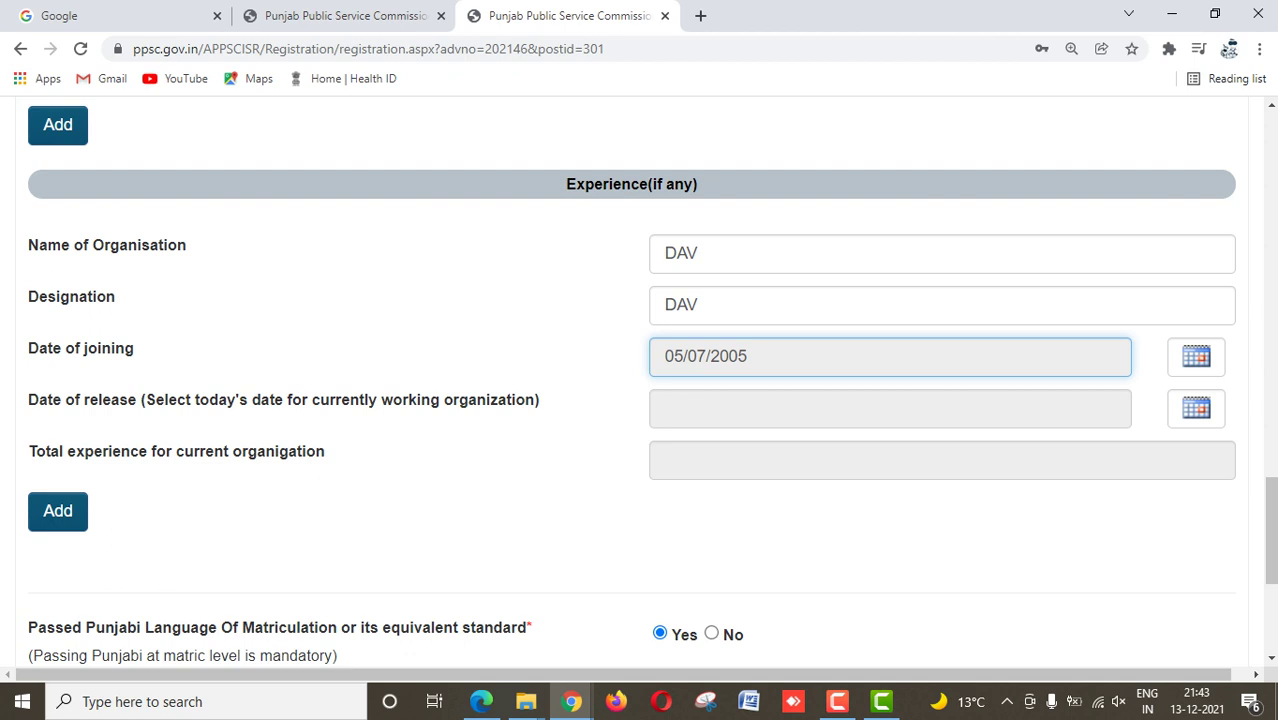
Step: Set the date of release to 13/12/2021
left_click(1196, 408)
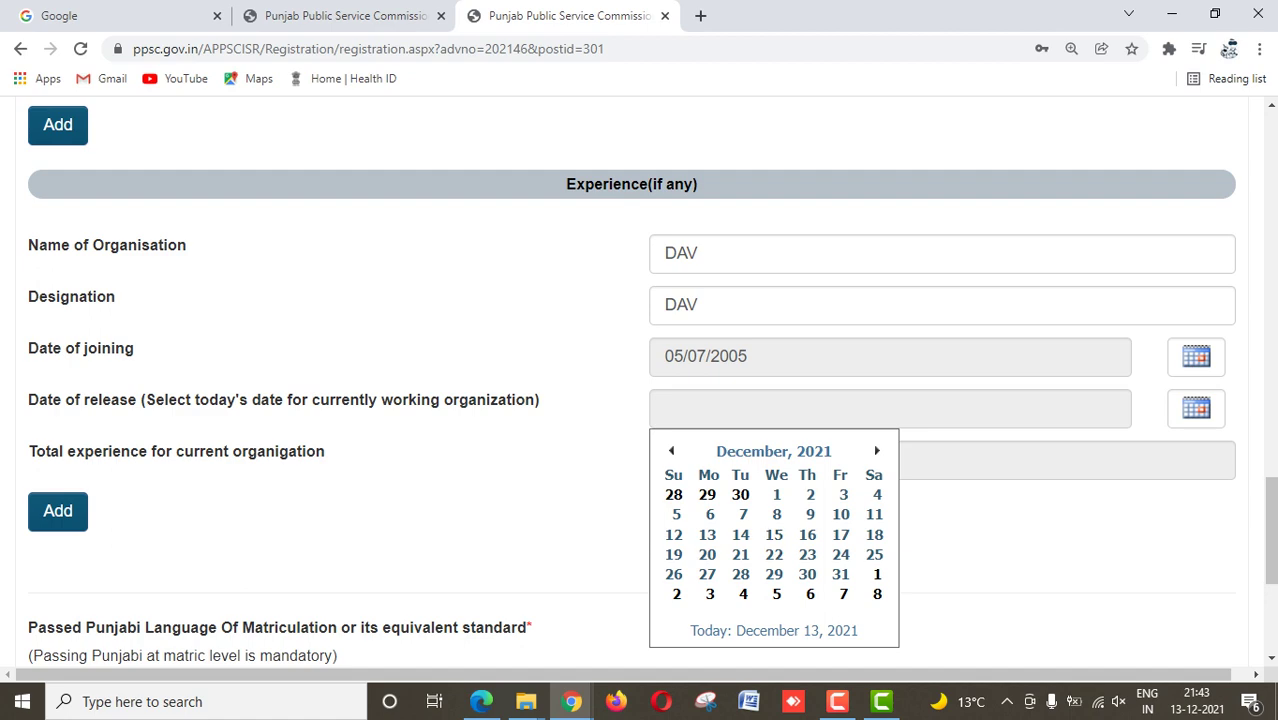
left_click(707, 534)
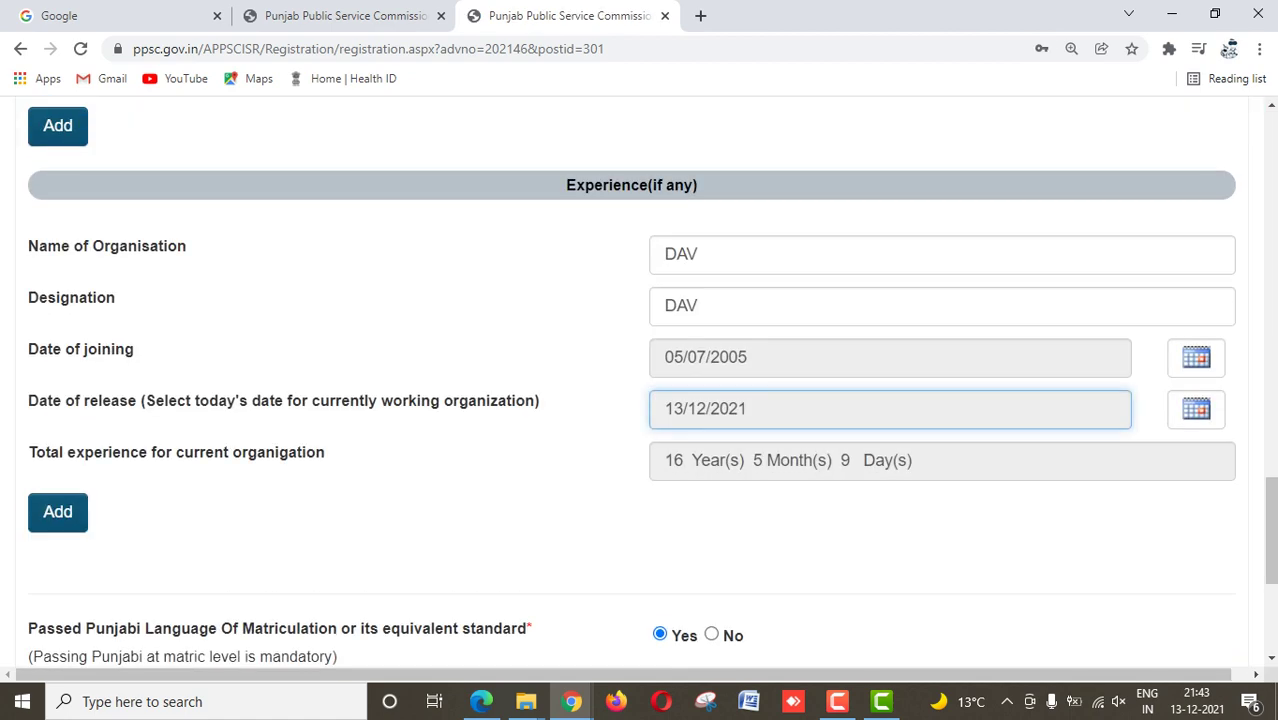
scroll(707, 534, "down", 3)
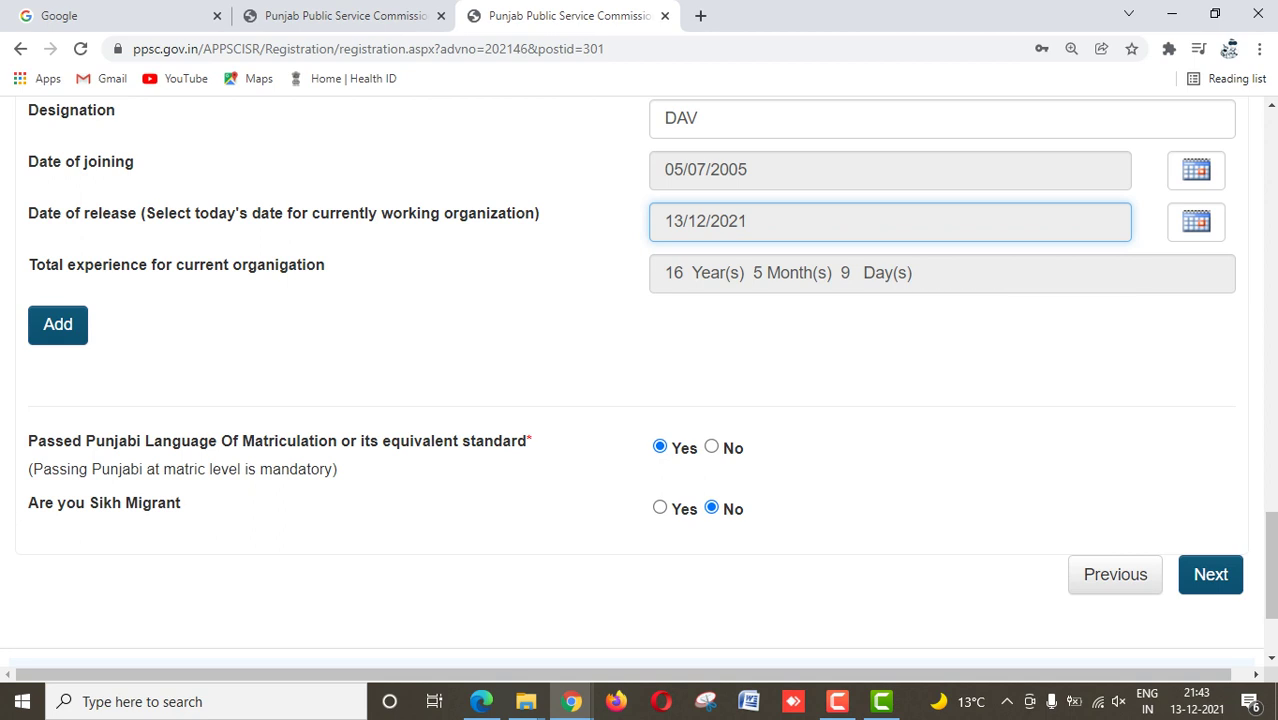
Step: On Other Details, choose OFFLINE MODE as the payment mode
left_click(1210, 574)
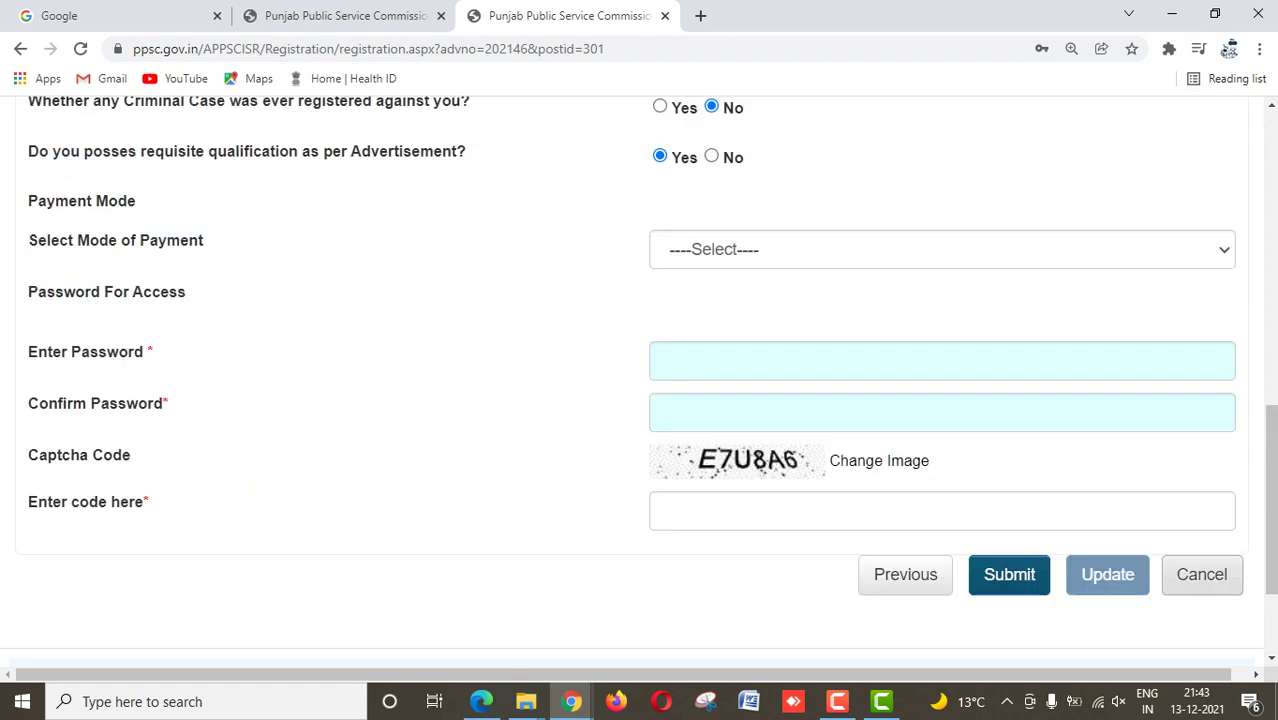
scroll(638, 380, "up", 5)
scroll(638, 380, "up", 3)
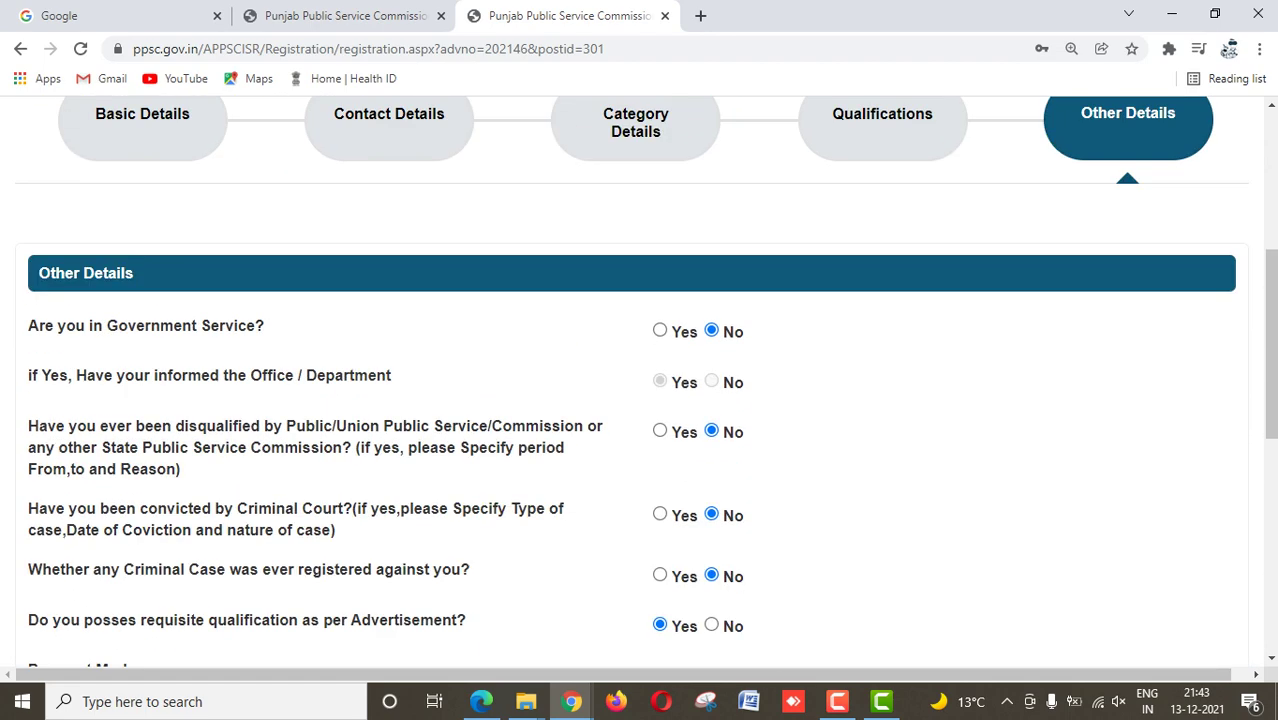
scroll(638, 380, "down", 1)
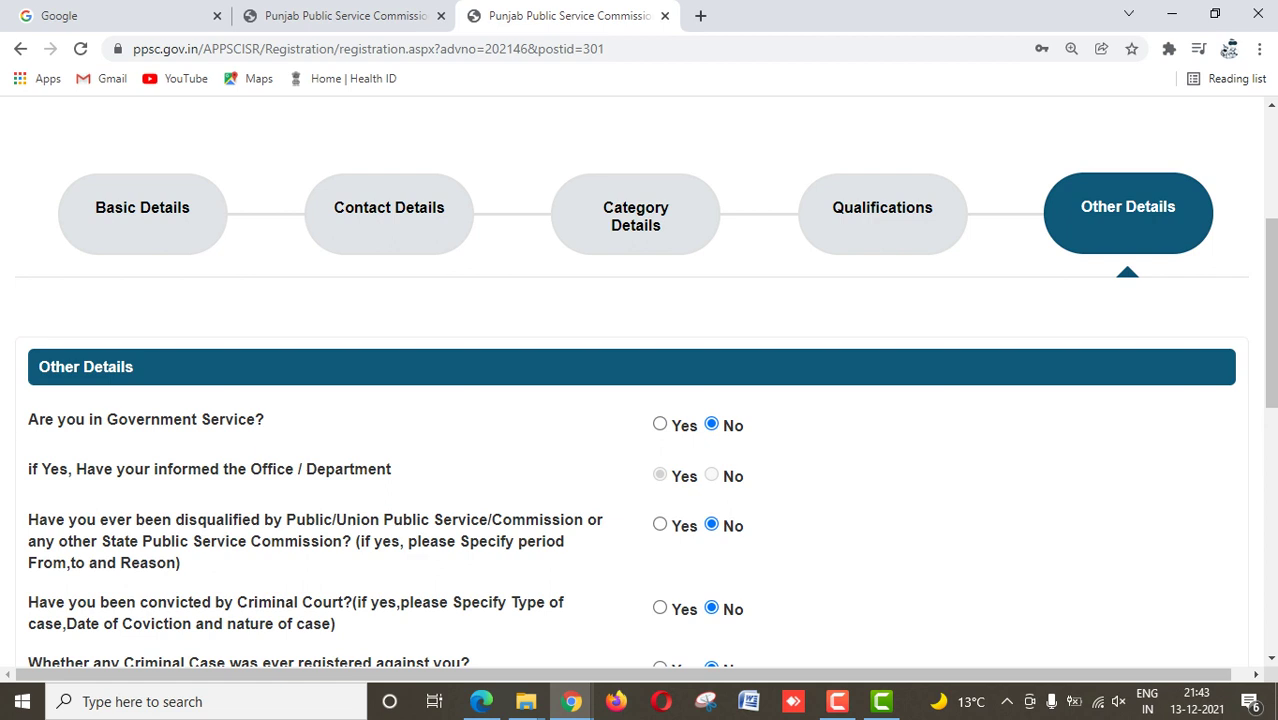
scroll(638, 380, "down", 2)
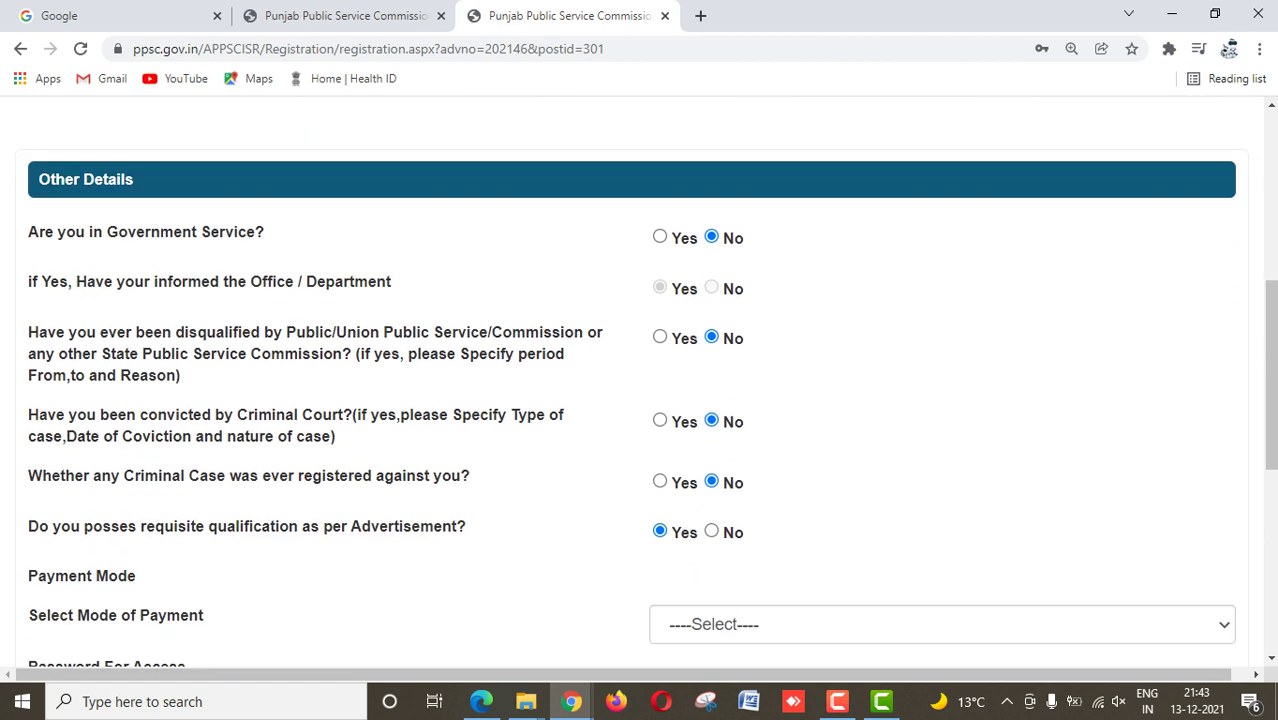
scroll(638, 380, "down", 2)
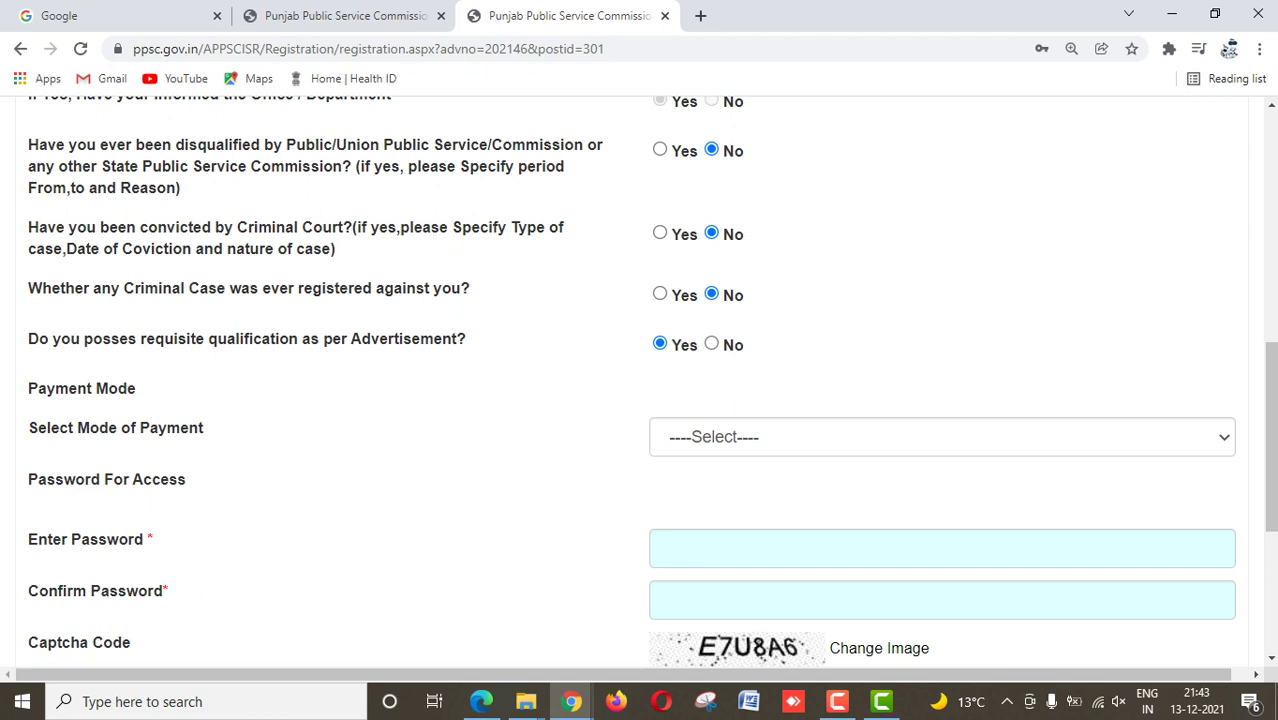
left_click(940, 437)
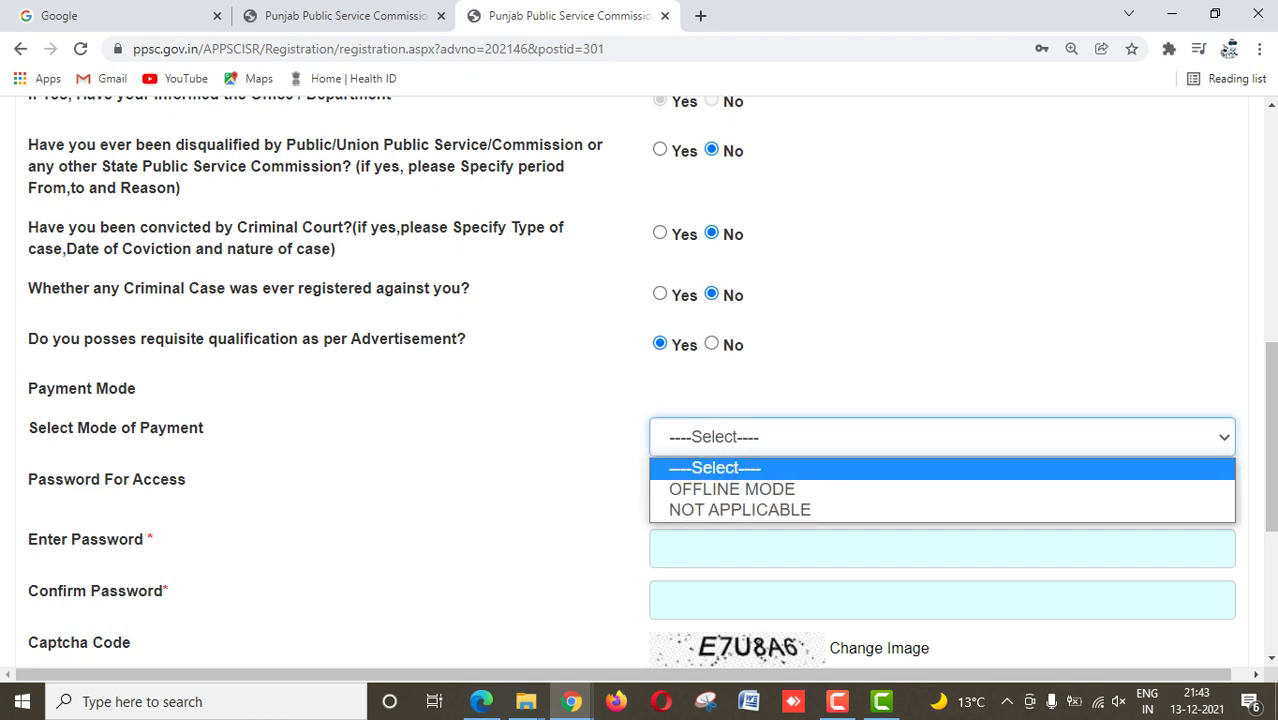
key("Return")
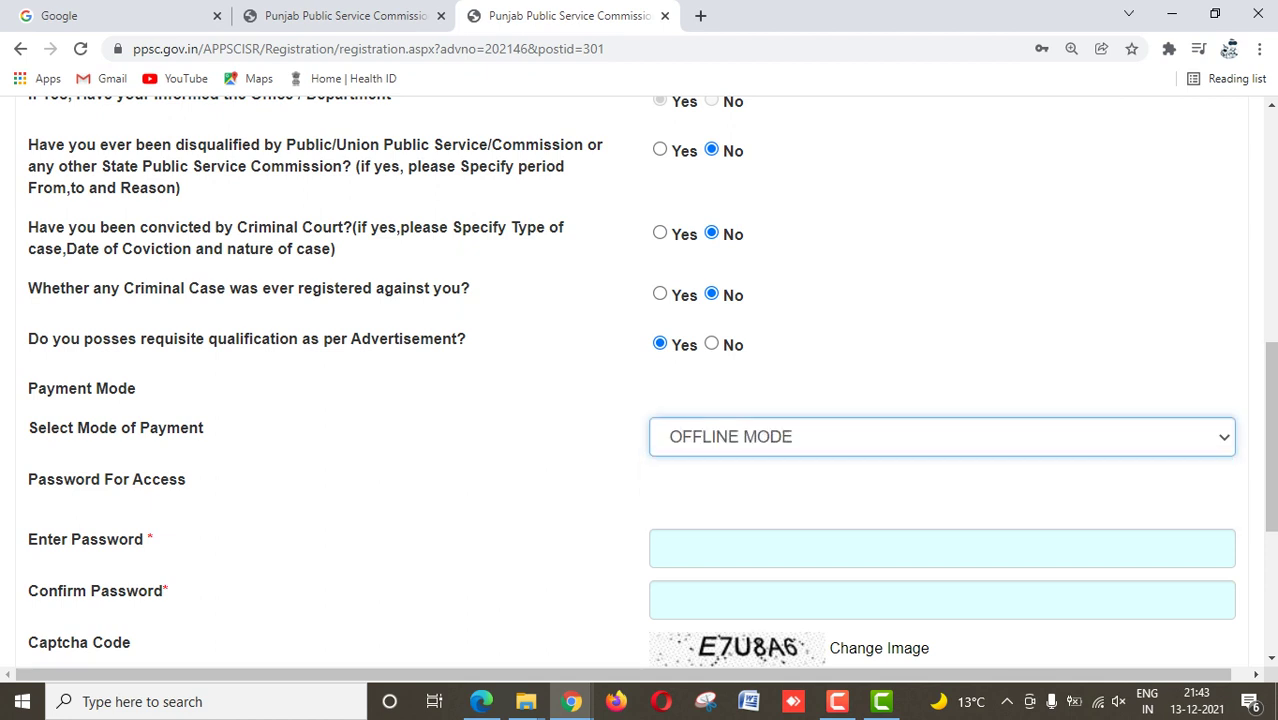
Step: Enter the access password and confirm it with the same password
key("Tab")
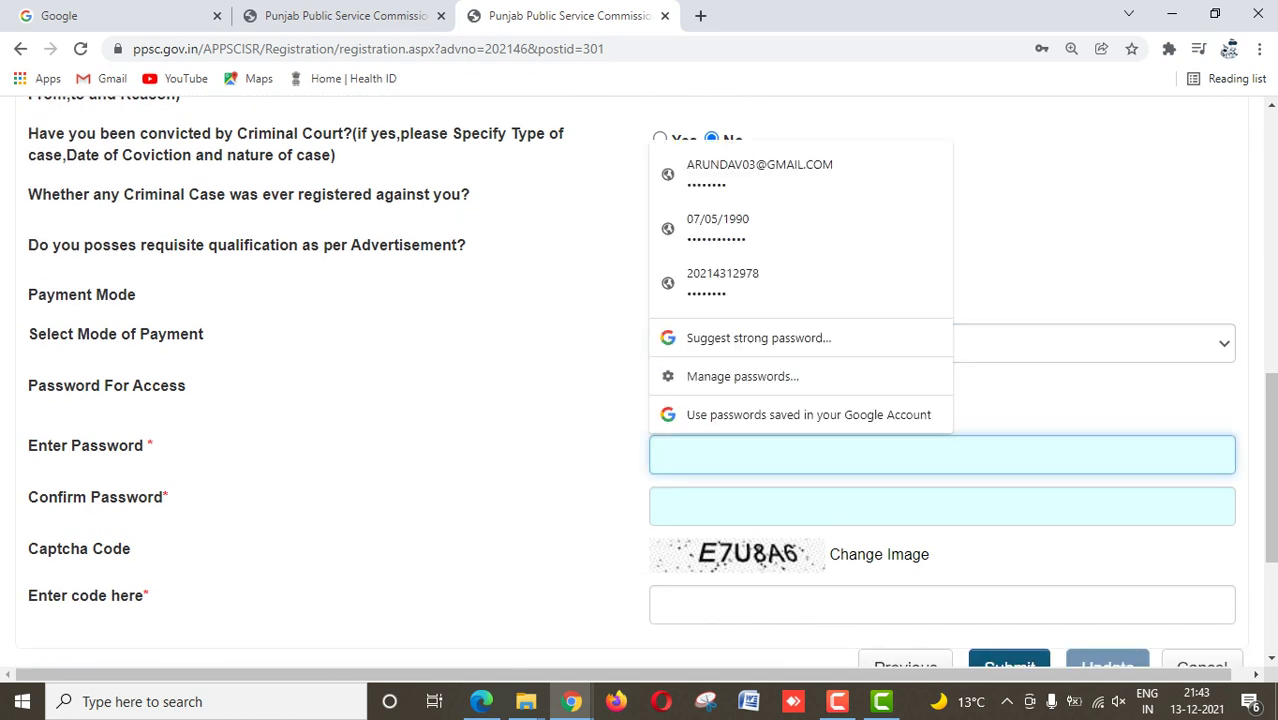
type("••••••••")
key("ctrl+v")
key("Tab")
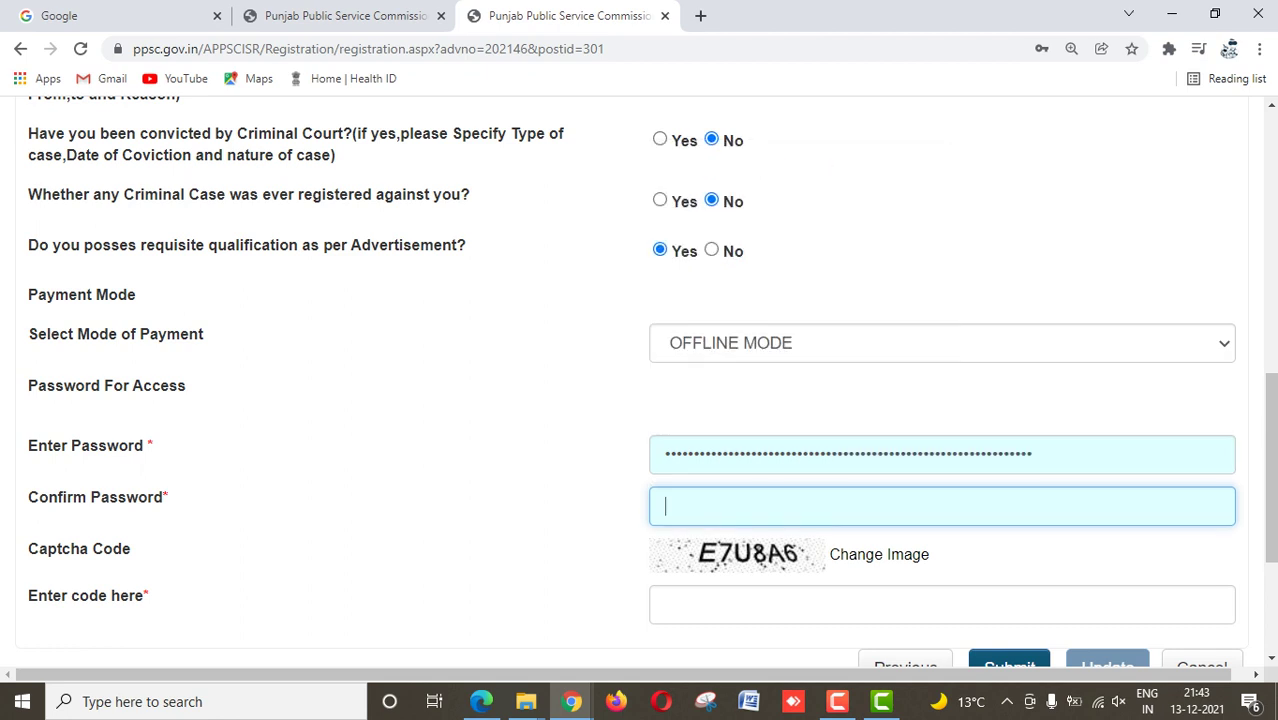
type("••••••••")
key("ctrl+v")
key("Tab")
Step: Enter the captcha code and submit the Other Details form
type("E")
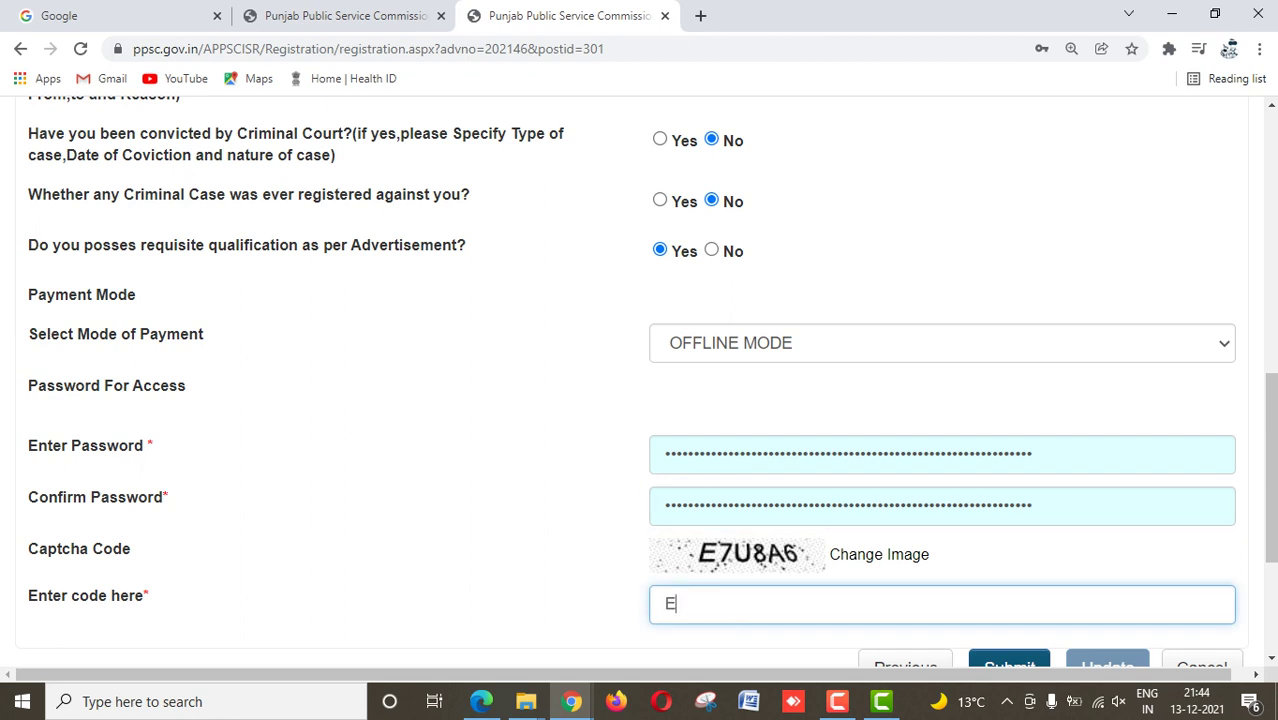
type("7U8A6")
scroll(640, 380, "down", 3)
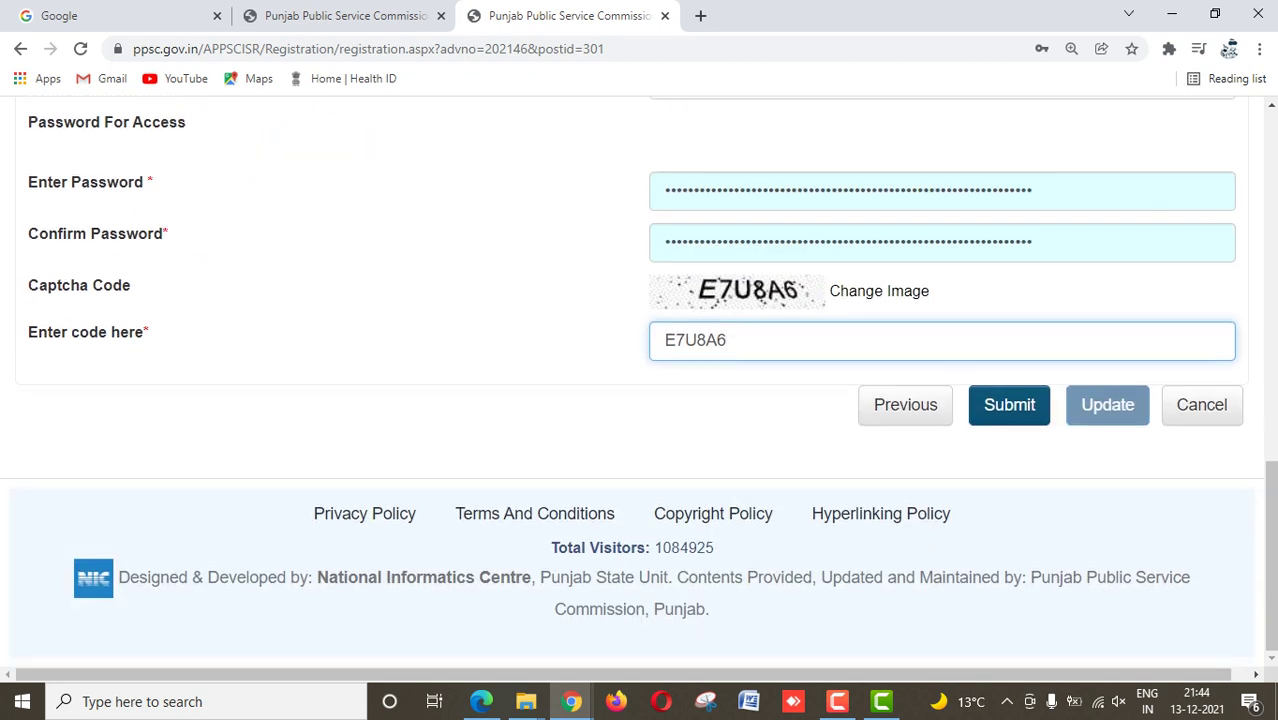
key("Return")
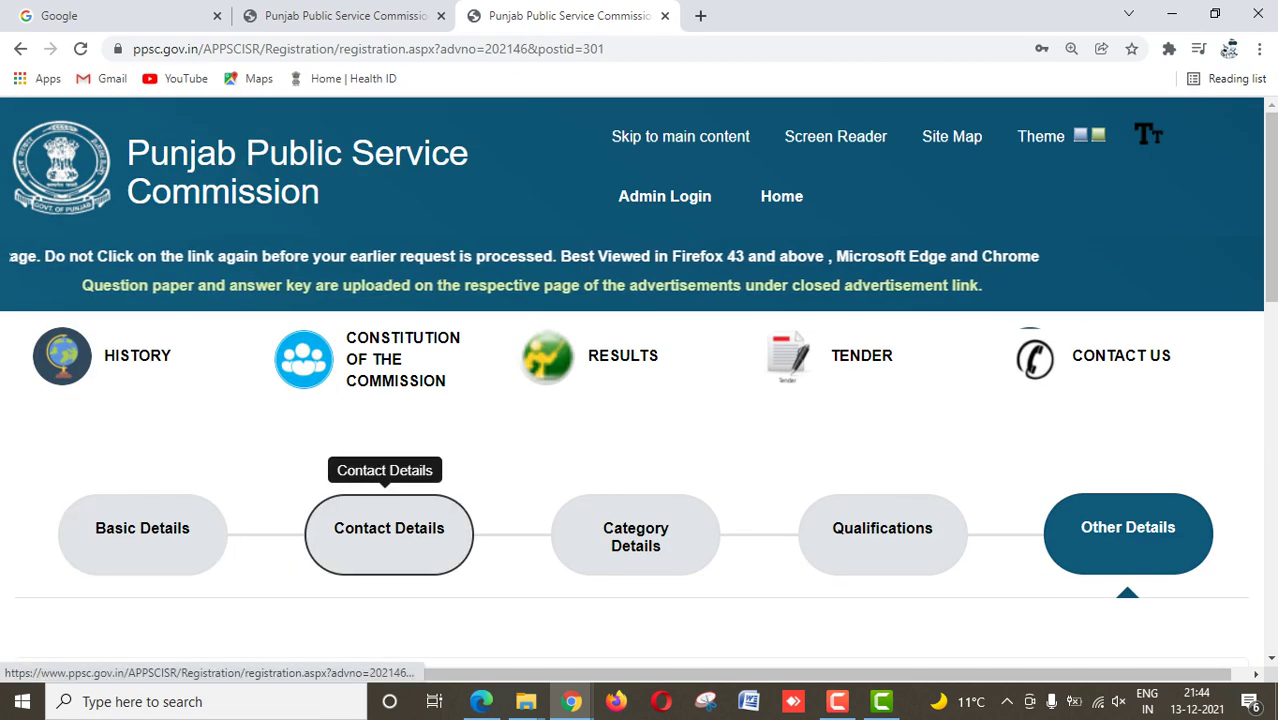
scroll(880, 500, "down", 10)
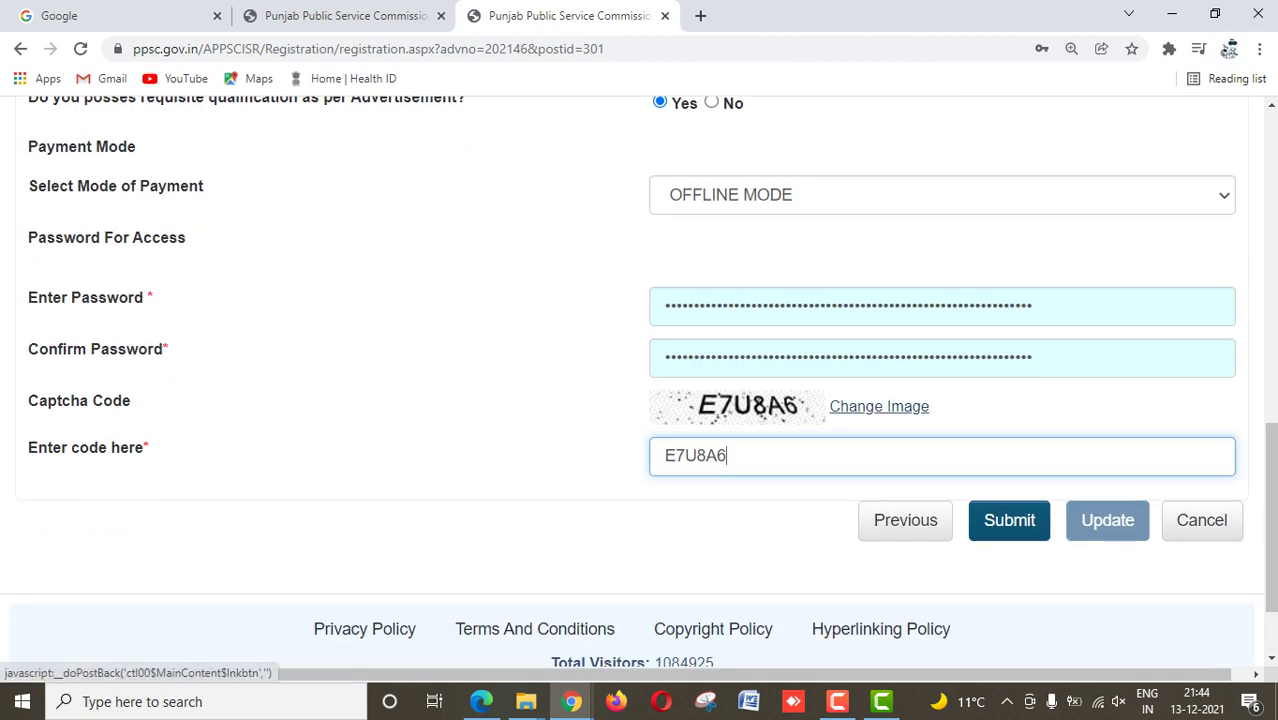
Step: Submit, accept the contact-details prompt, dismiss the missing-qualification warning, and return to Qualifications
left_click(1009, 520)
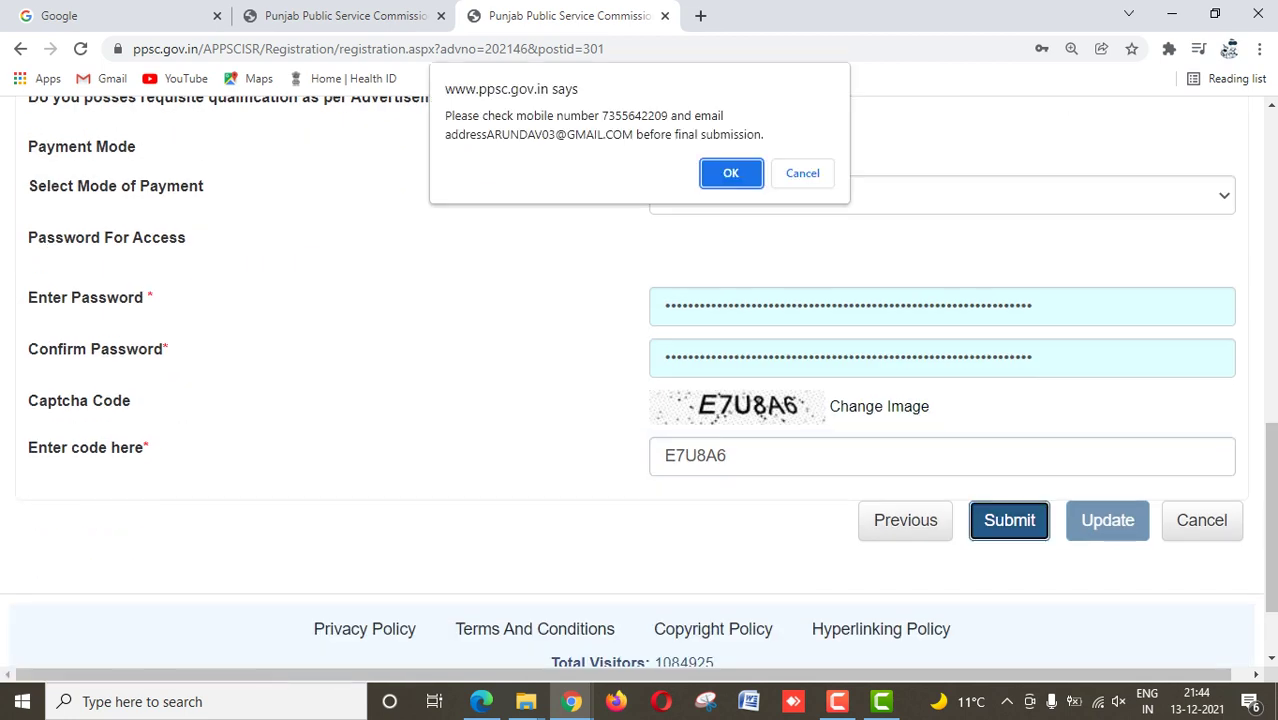
left_click(730, 171)
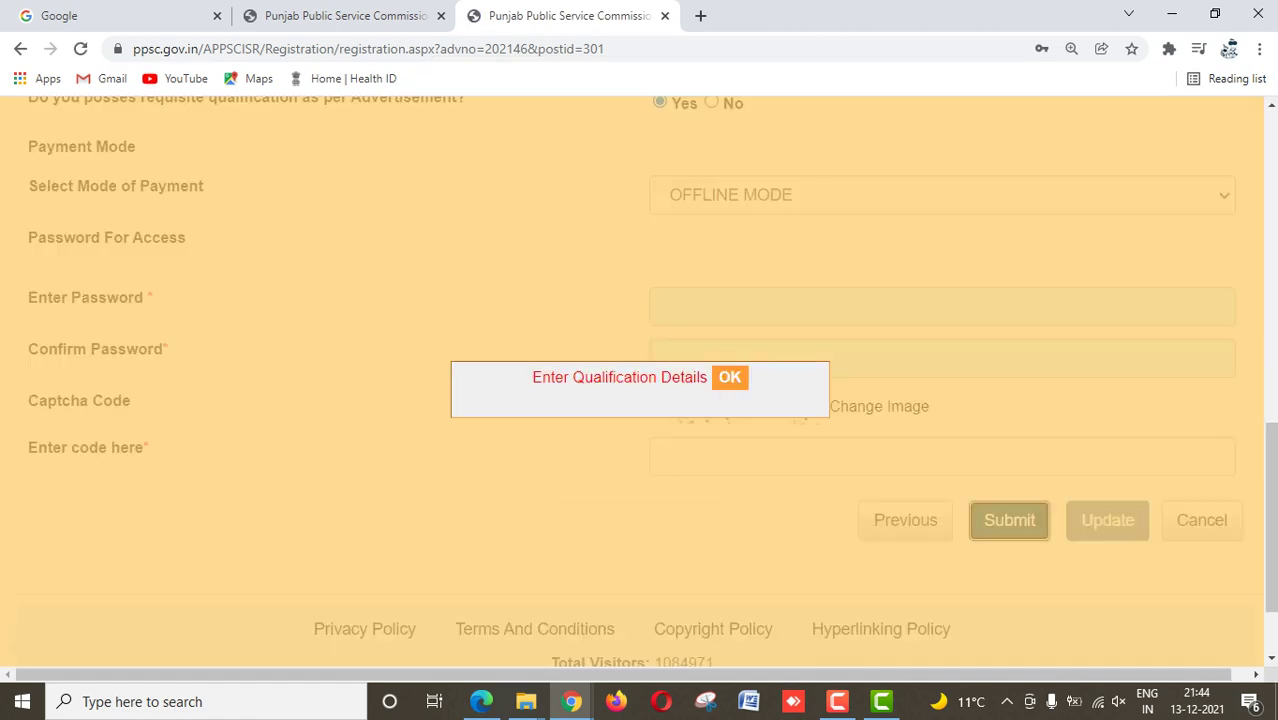
key("Return")
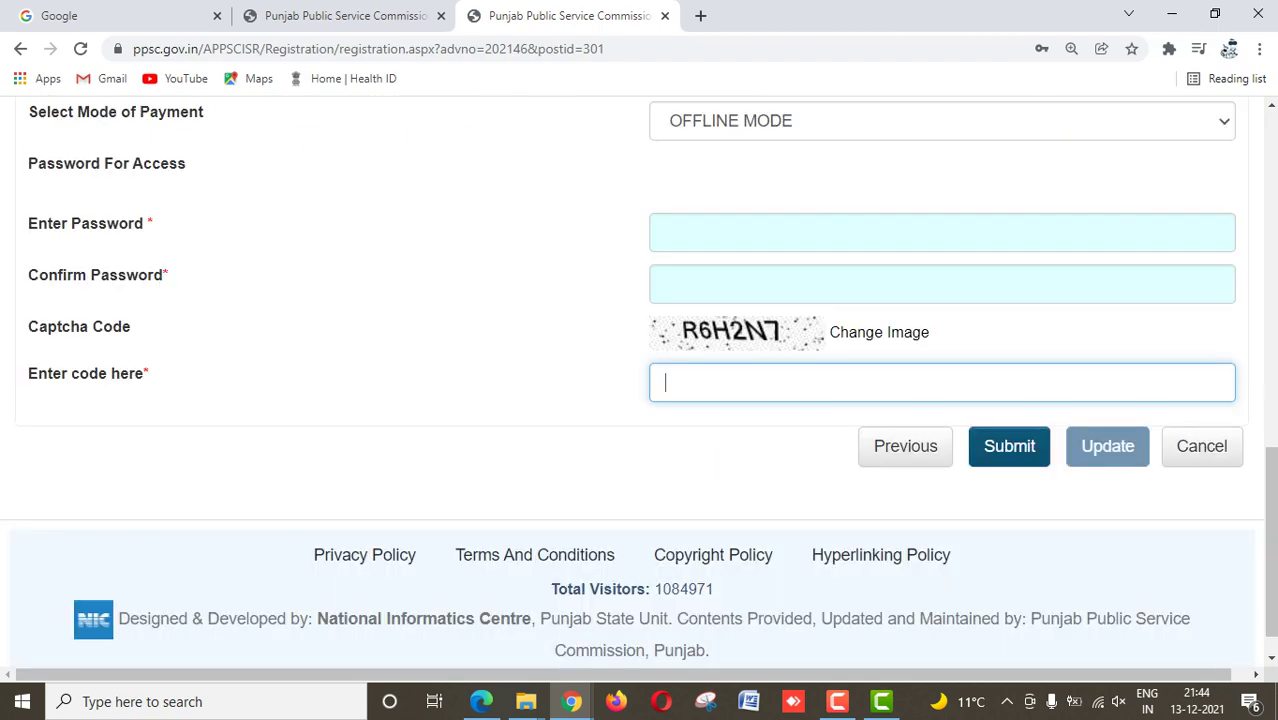
scroll(880, 455, "up", 4)
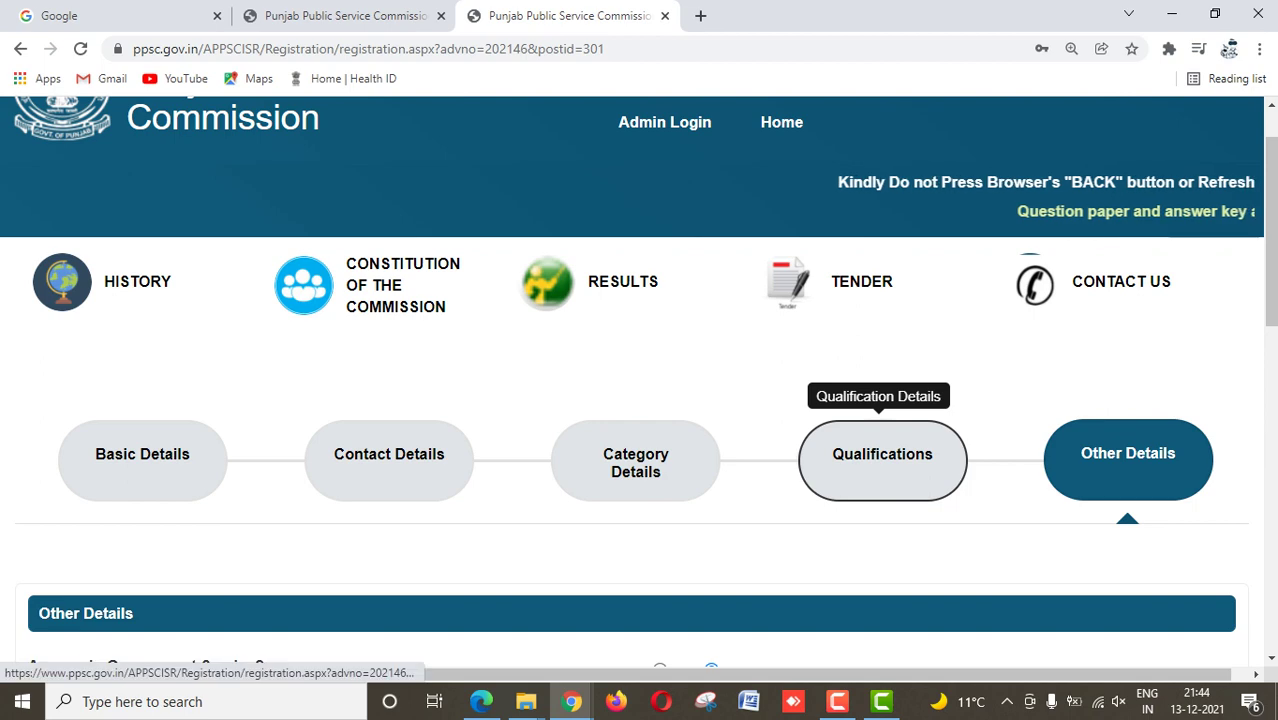
left_click(880, 455)
Step: Try adding the Masters qualification and dismiss the not-eligible error
scroll(880, 455, "down", 10)
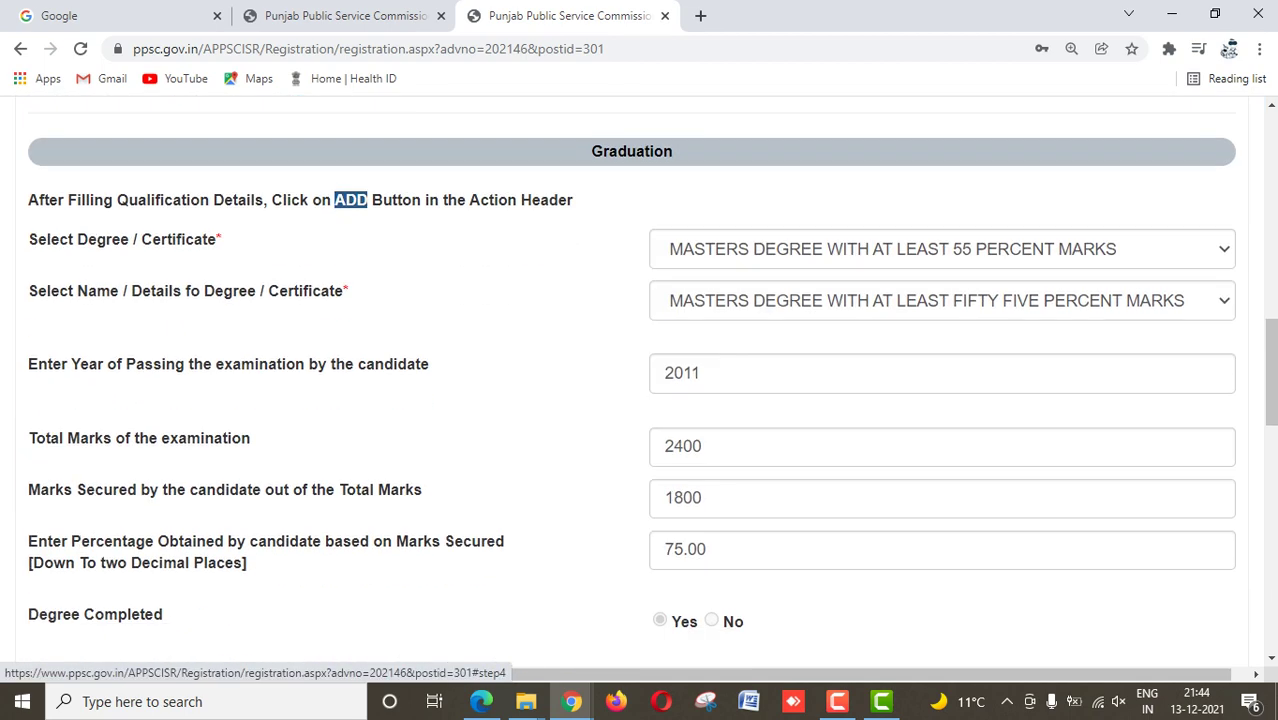
scroll(652, 382, "down", 4)
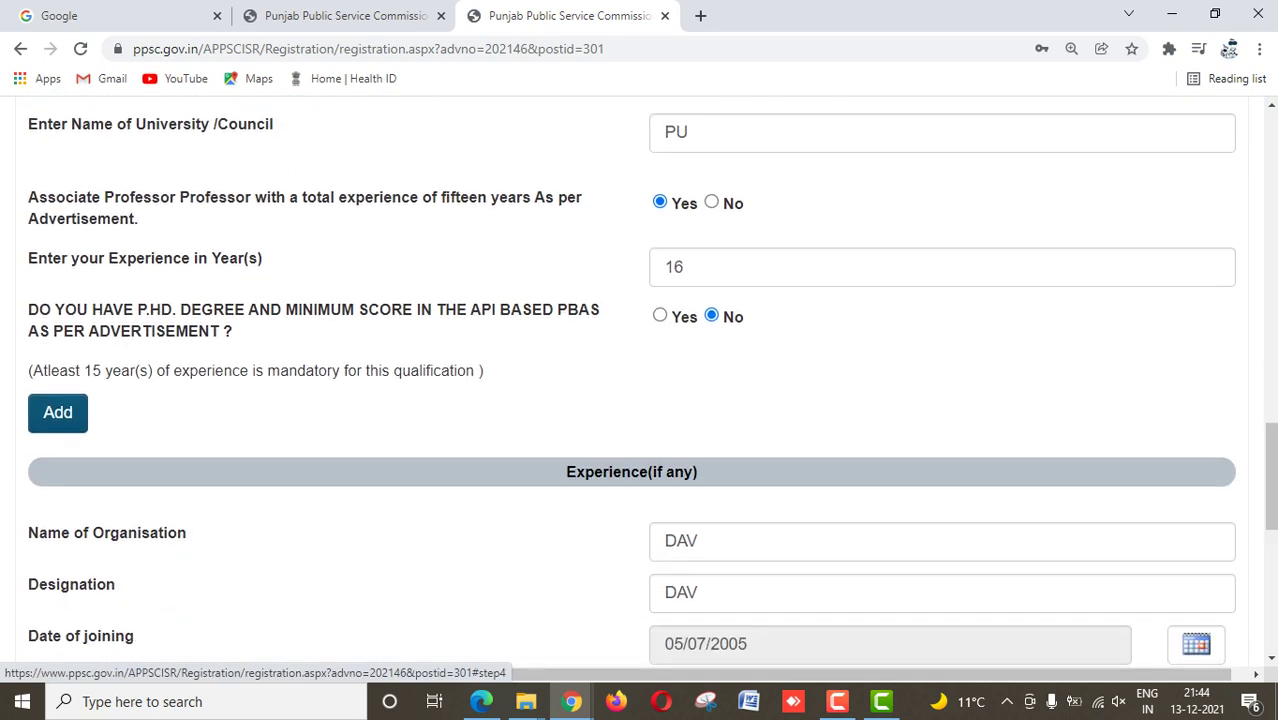
left_click(57, 412)
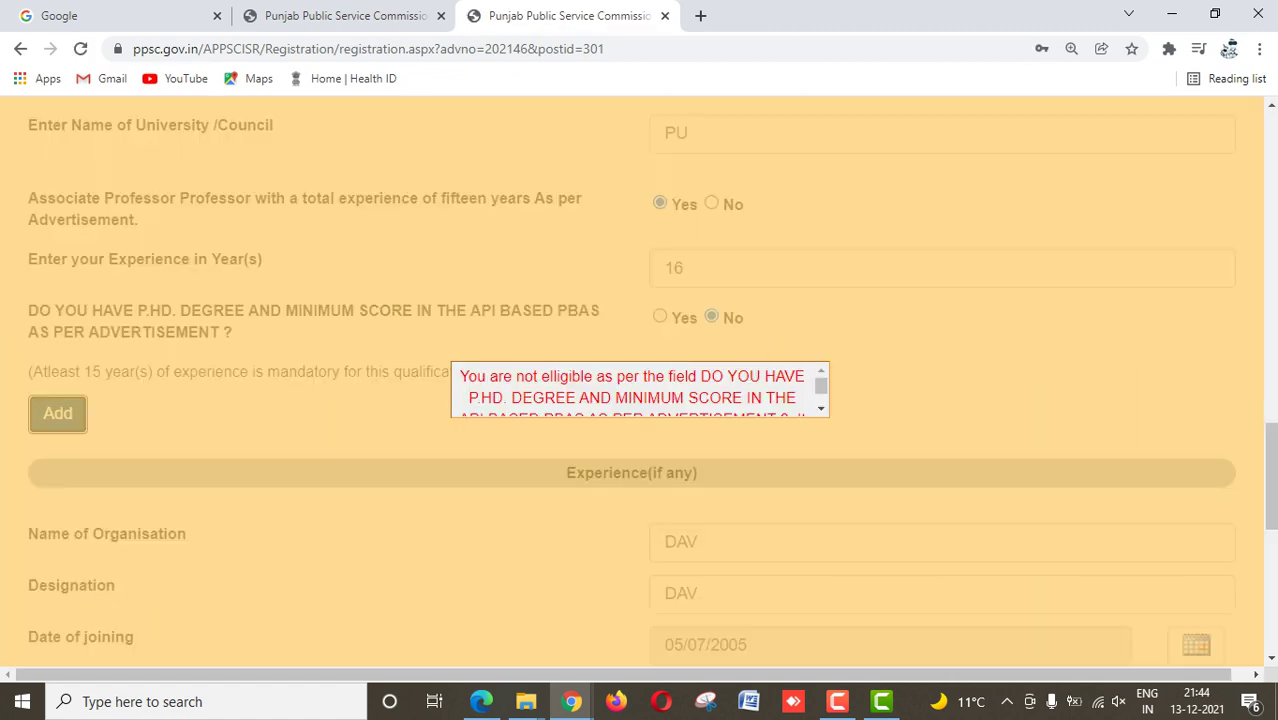
scroll(640, 390, "down", 2)
key("Return")
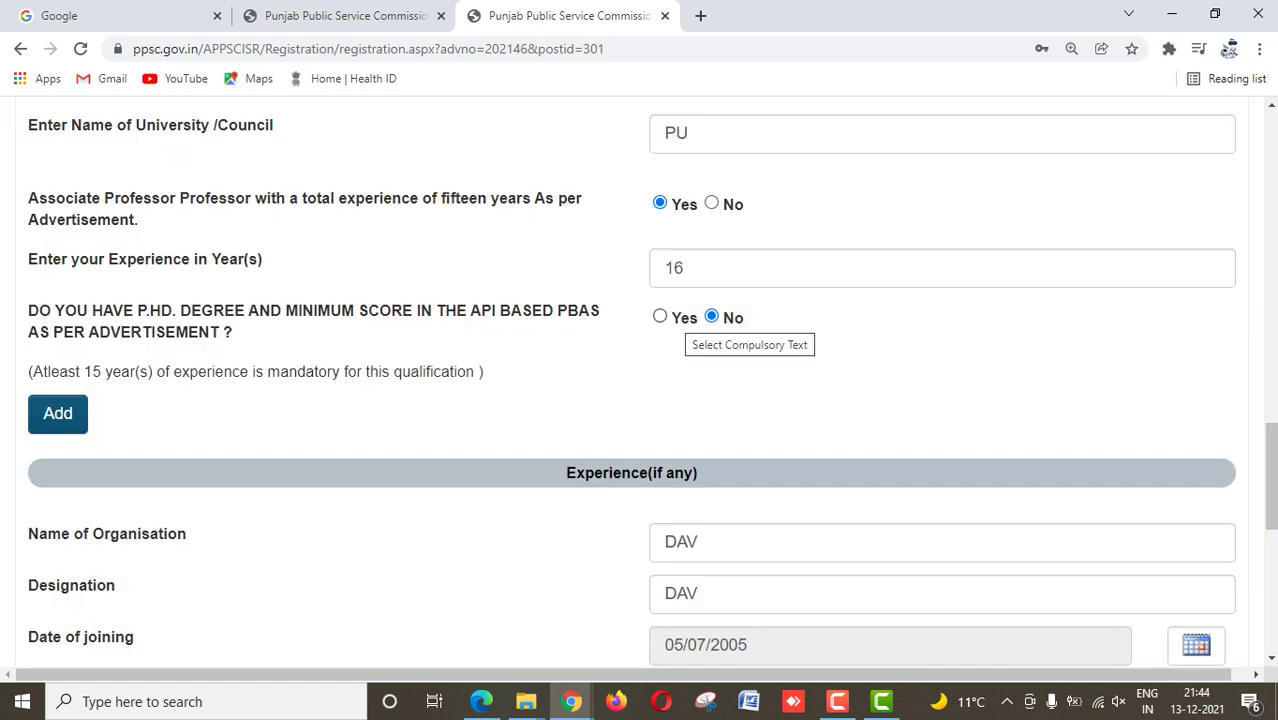
Step: Answer Yes to the PhD question, add the Masters row, and continue to Other Details
left_click(660, 316)
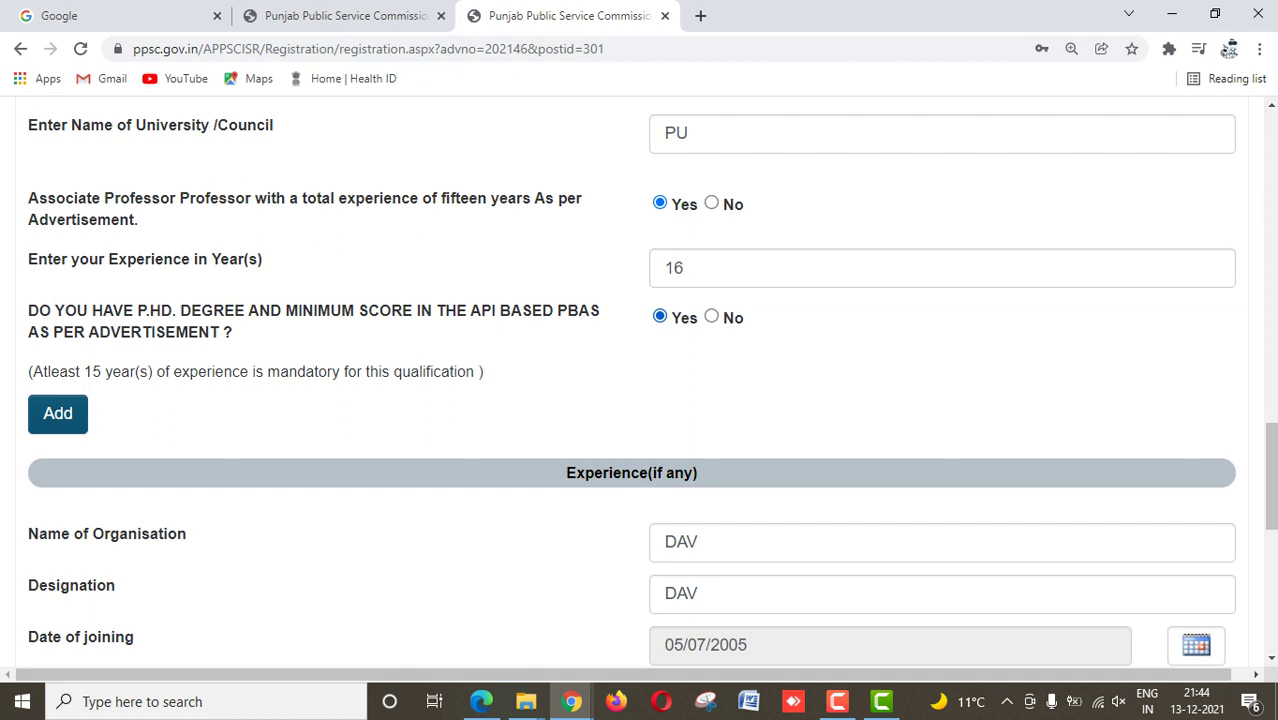
key("Tab")
key("Return")
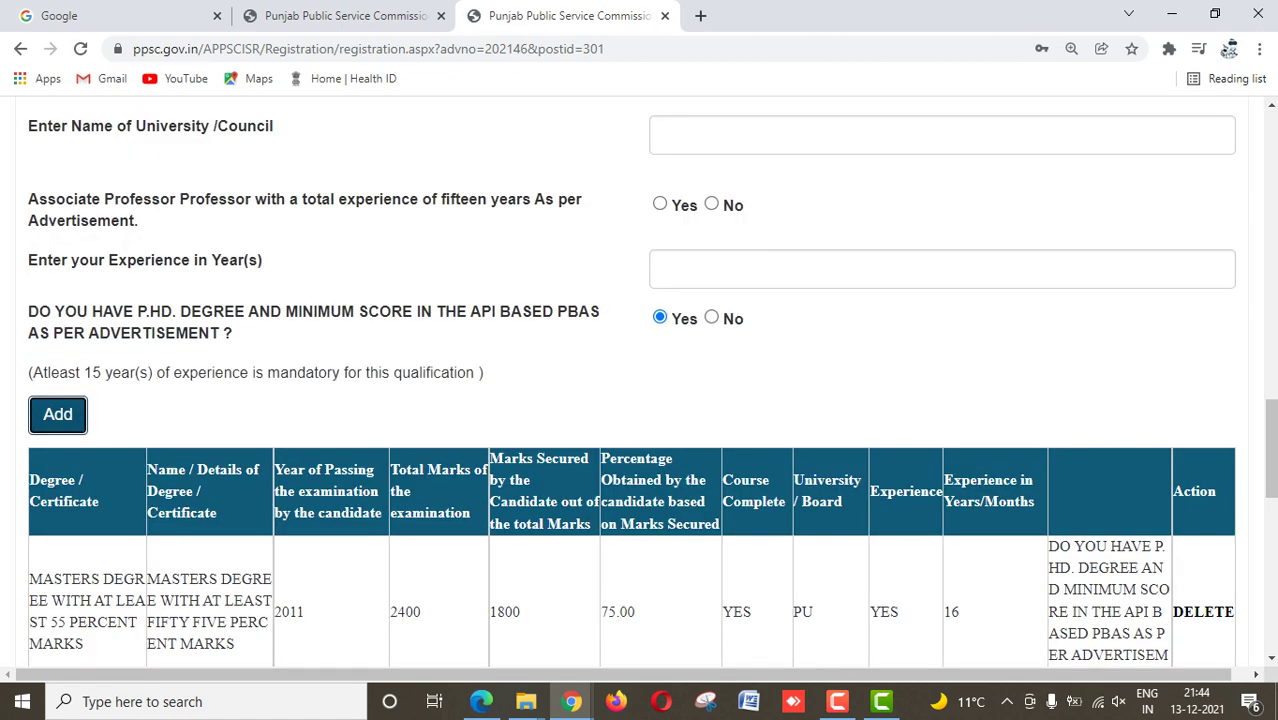
scroll(640, 400, "down", 3)
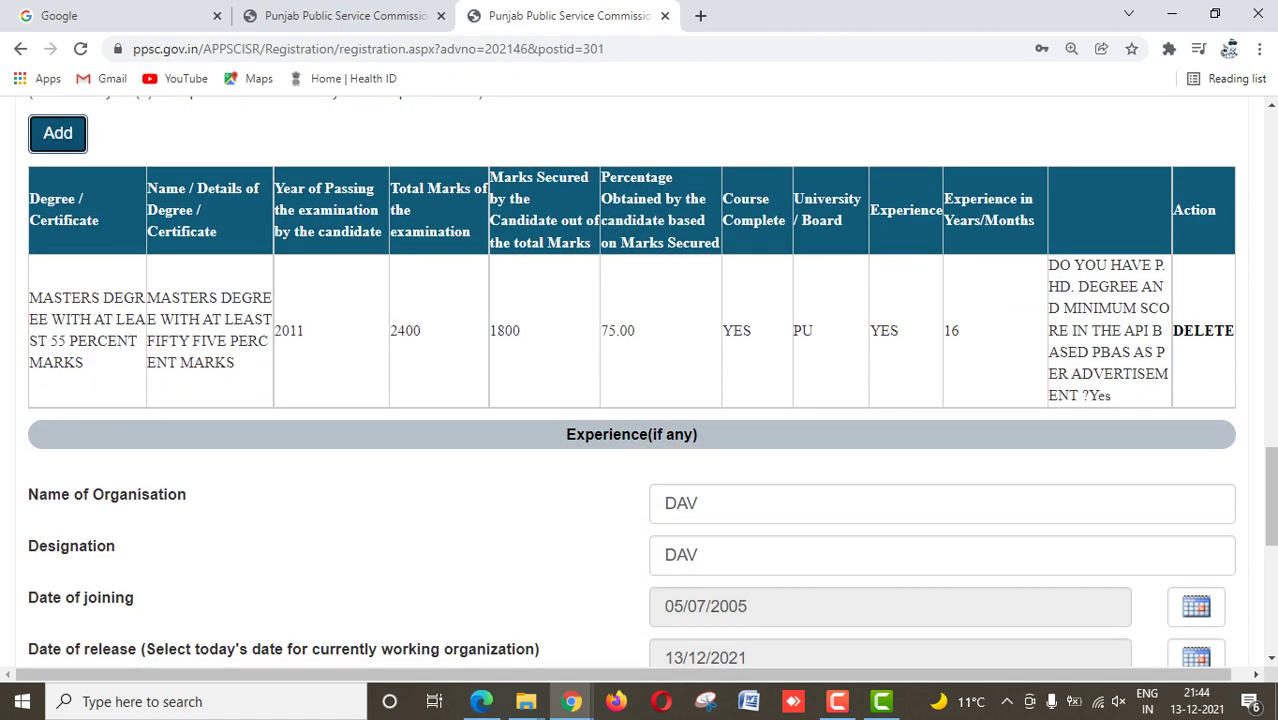
scroll(640, 400, "down", 10)
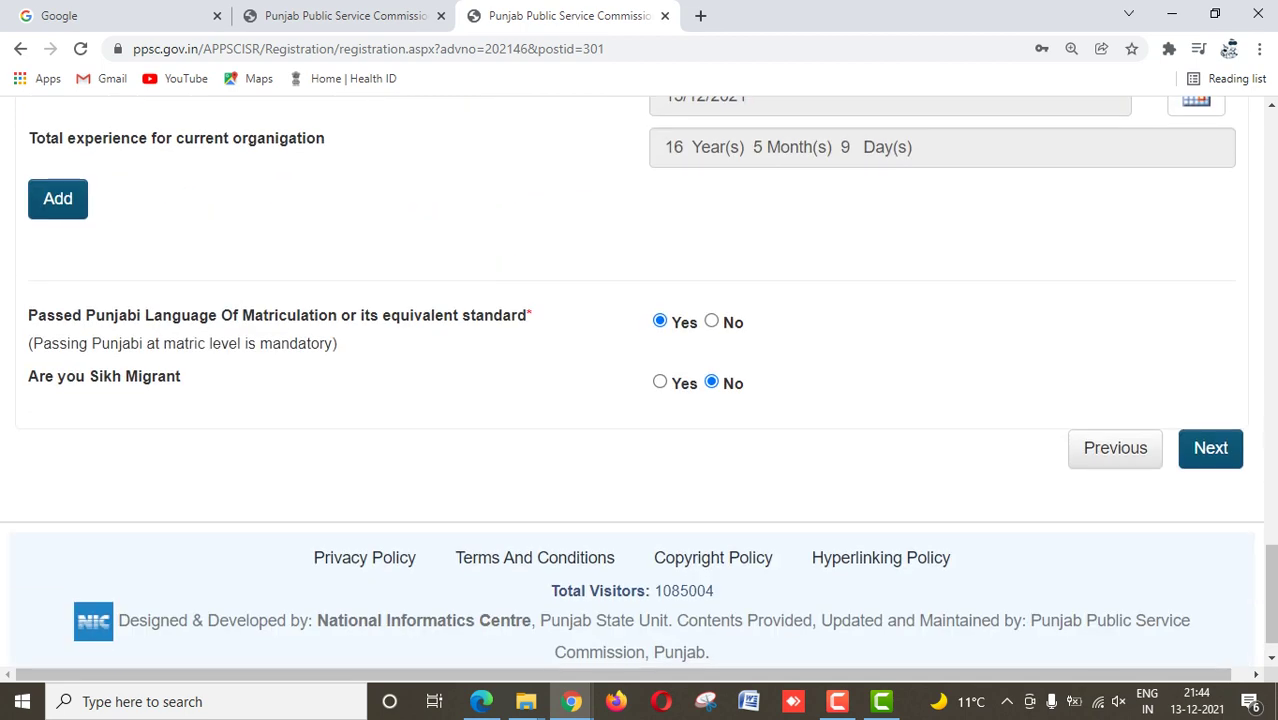
left_click(1209, 405)
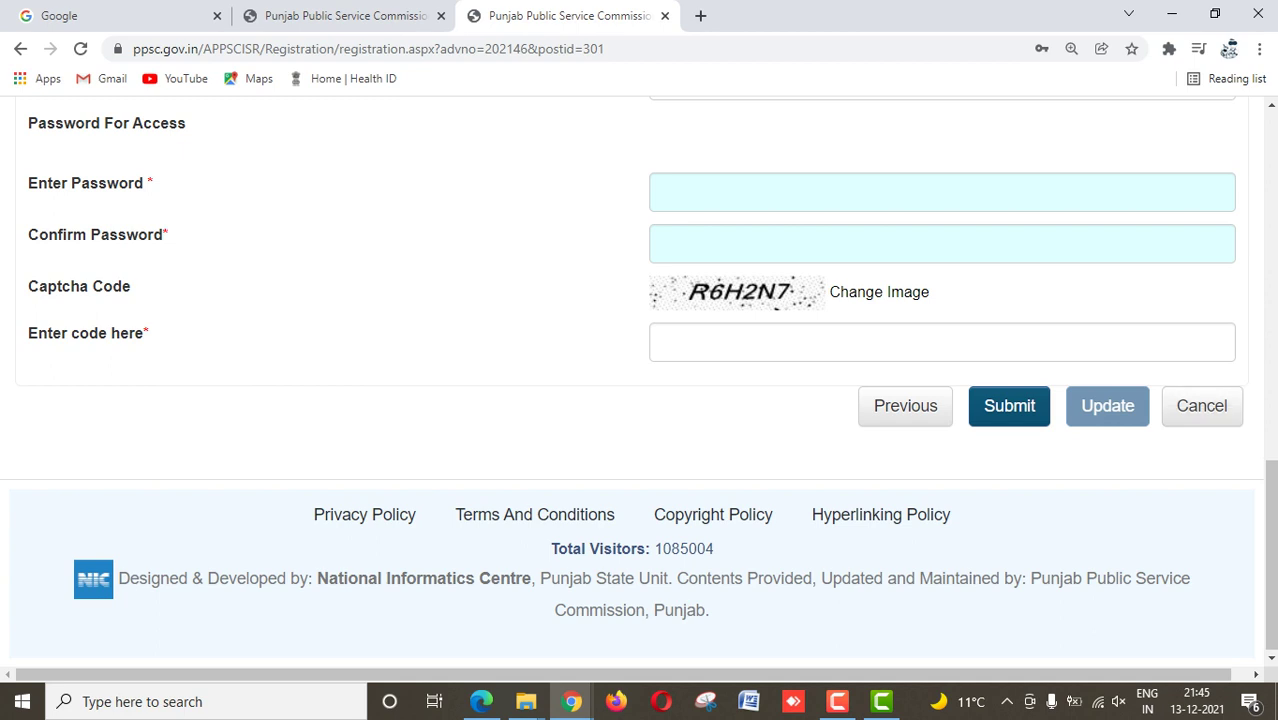
Step: Re-enter the access password and its confirmation
scroll(640, 380, "up", 2)
left_click(940, 379)
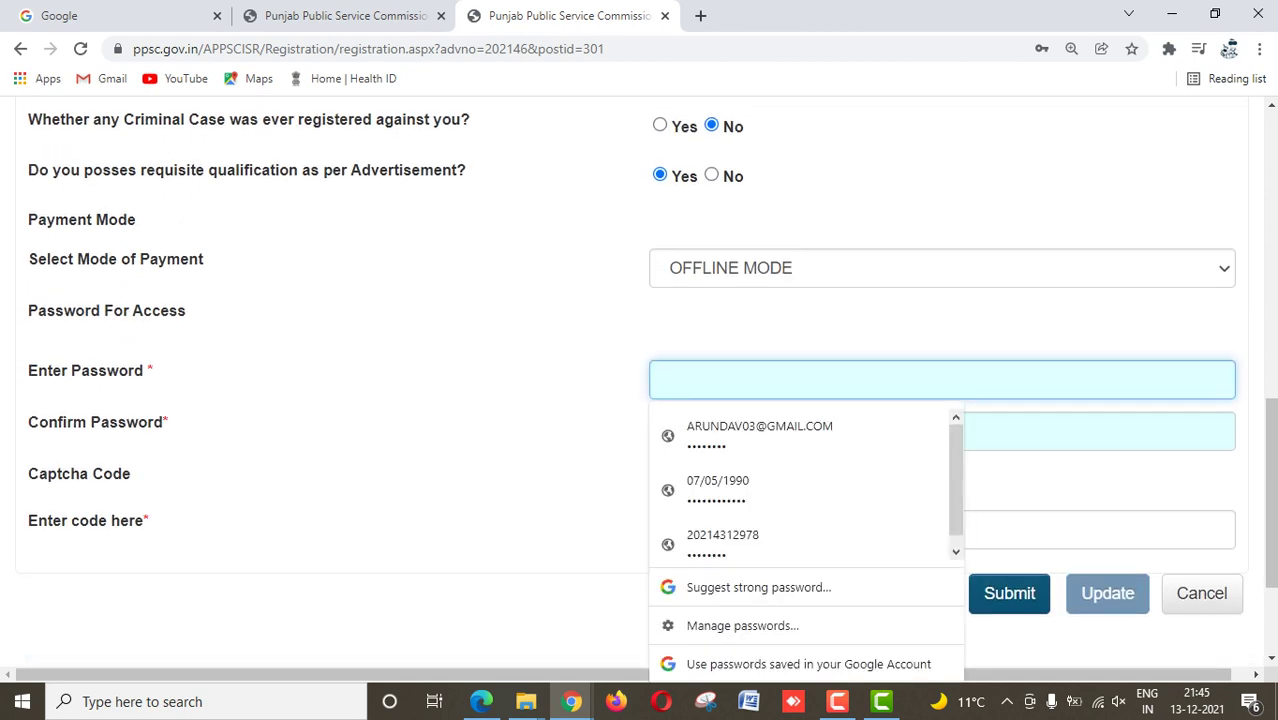
type("••••••••")
key("Tab")
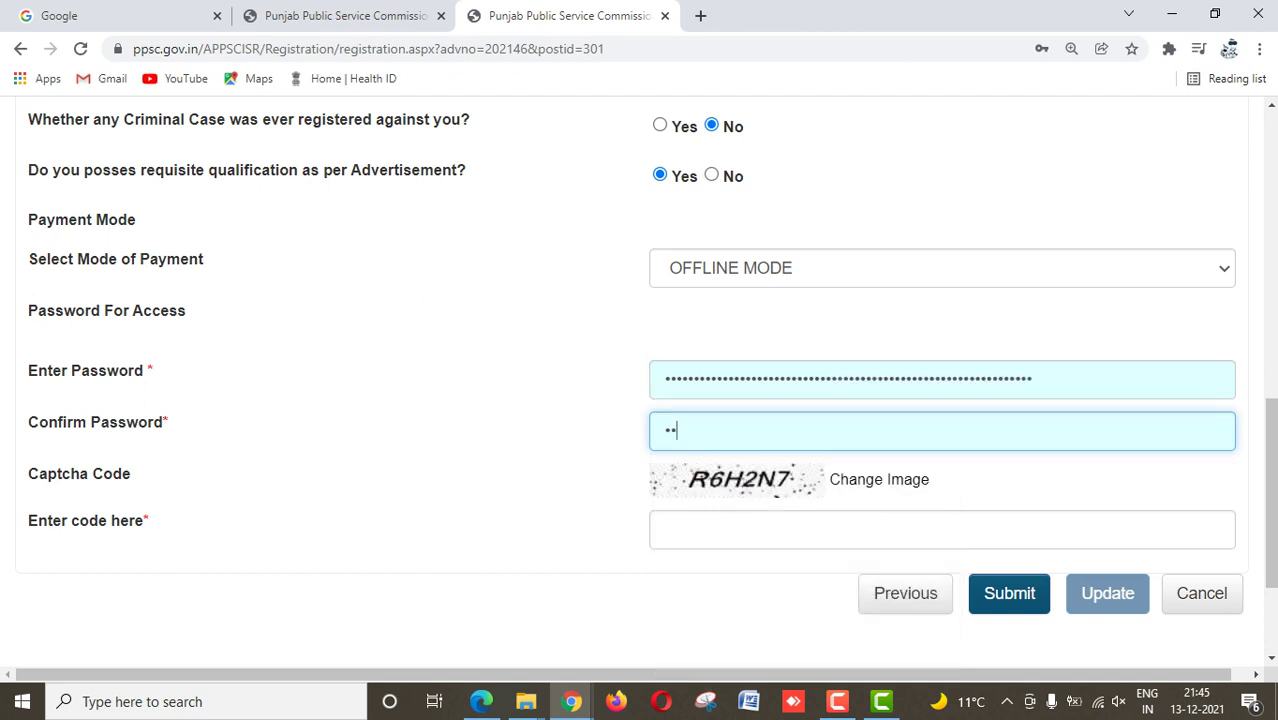
type("••")
key("BackSpace")
key("BackSpace")
key("BackSpace")
key("BackSpace")
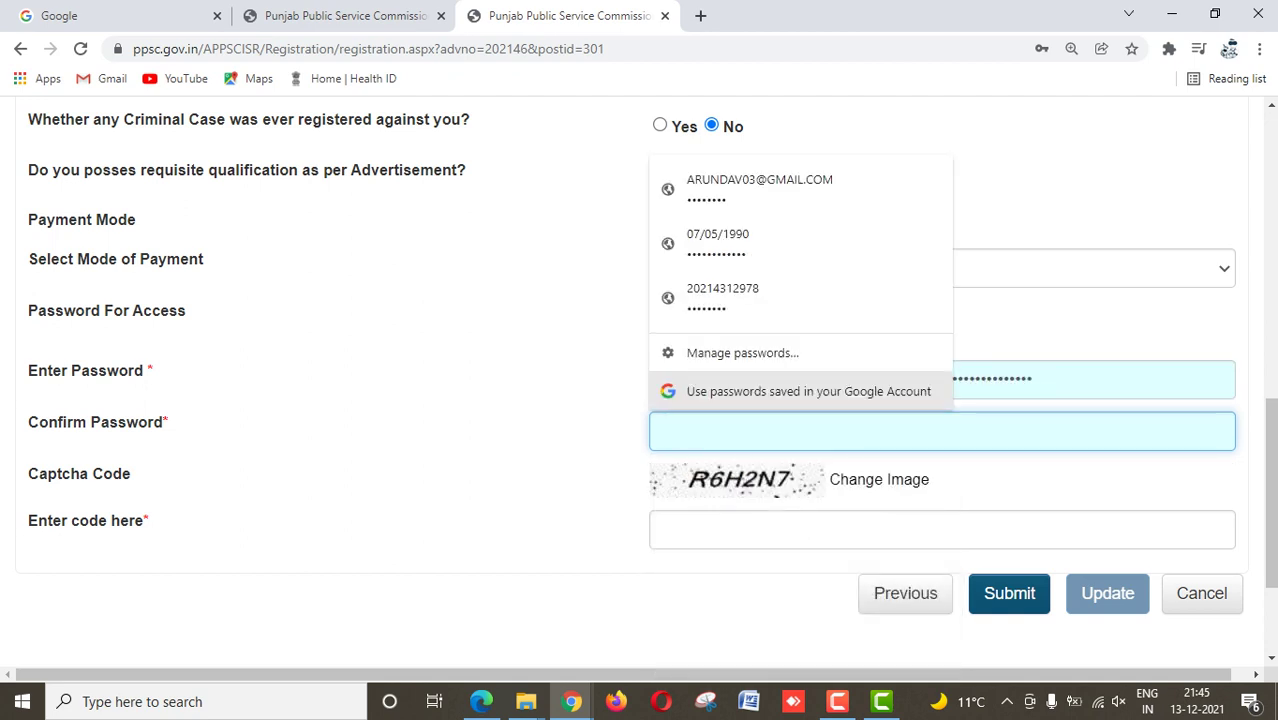
type("••••")
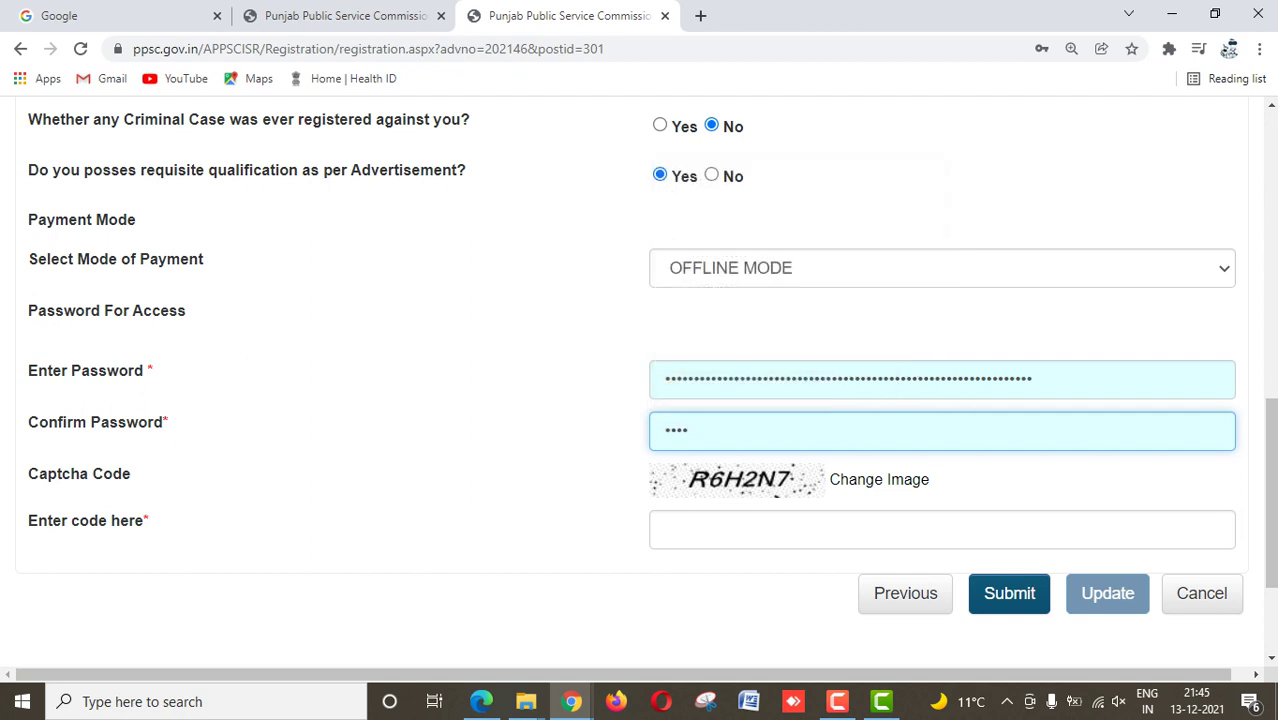
type("••••")
key("ctrl+v")
Step: Enter the captcha code and submit the form
left_click(940, 530)
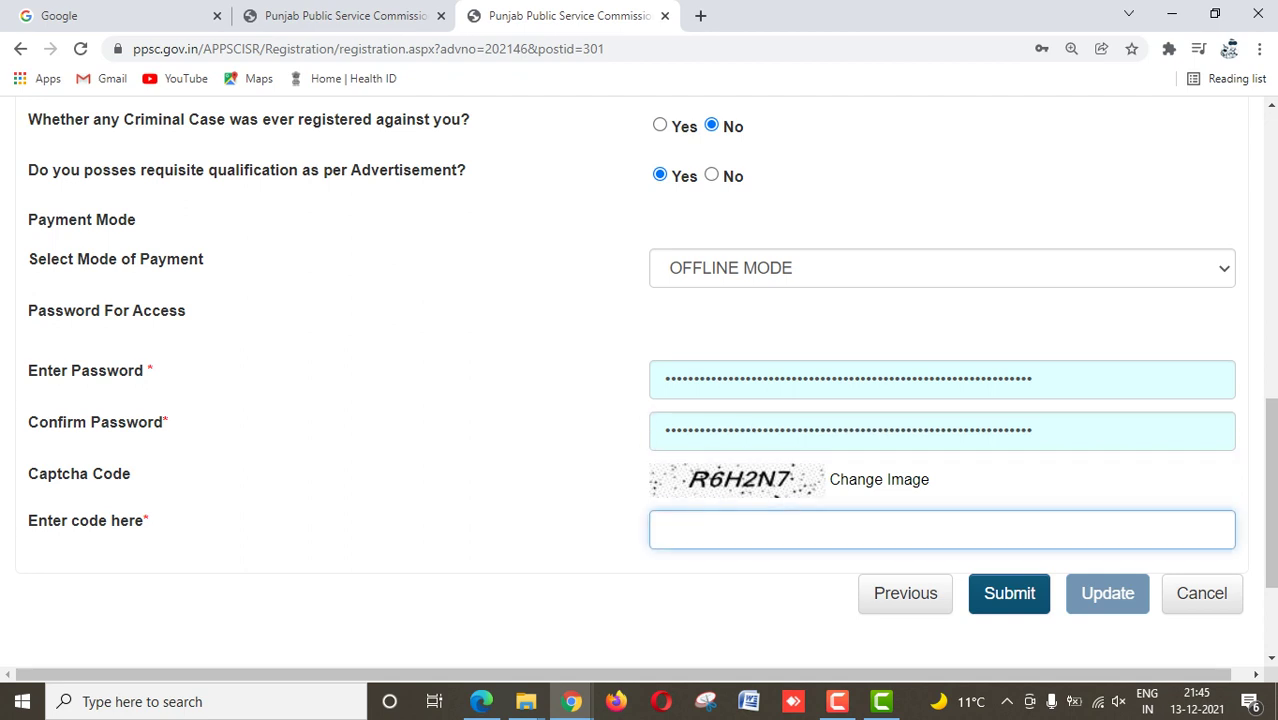
type("R6H2N7")
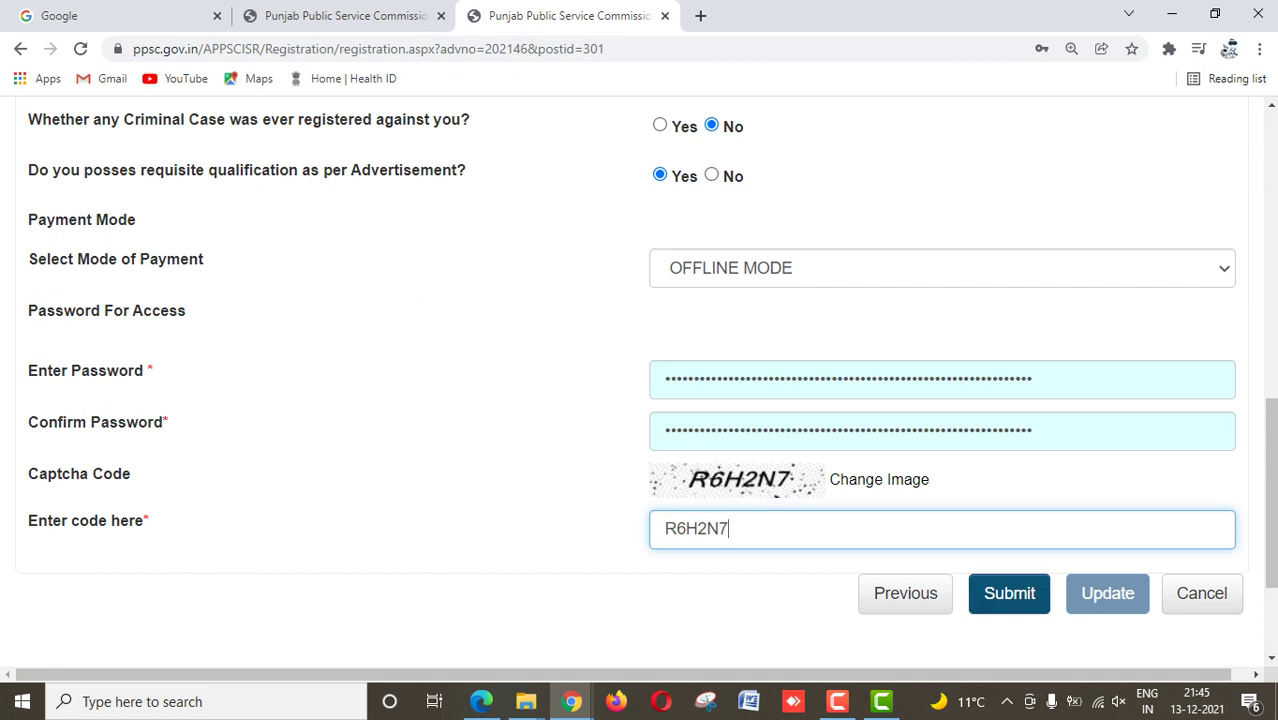
key("Tab")
key("Return")
key("Return")
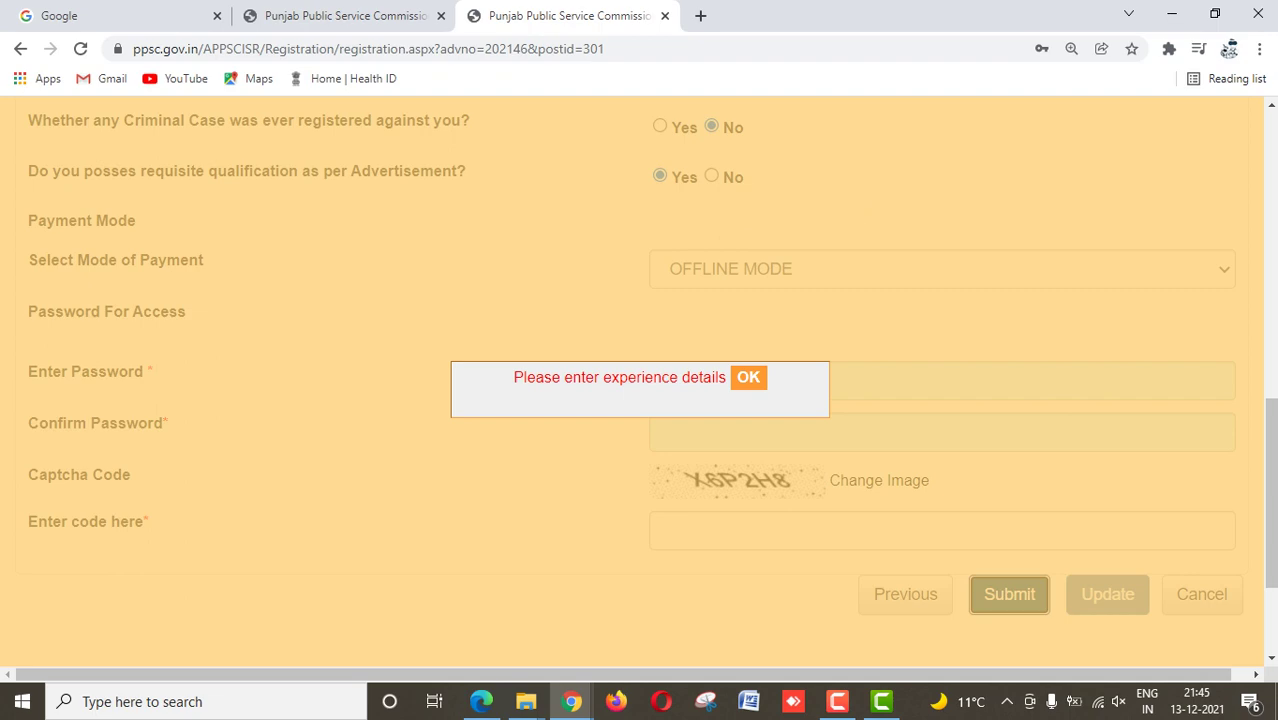
Step: Dismiss the experience-details warning and return to the Qualifications step
left_click(748, 377)
scroll(750, 380, "up", 5)
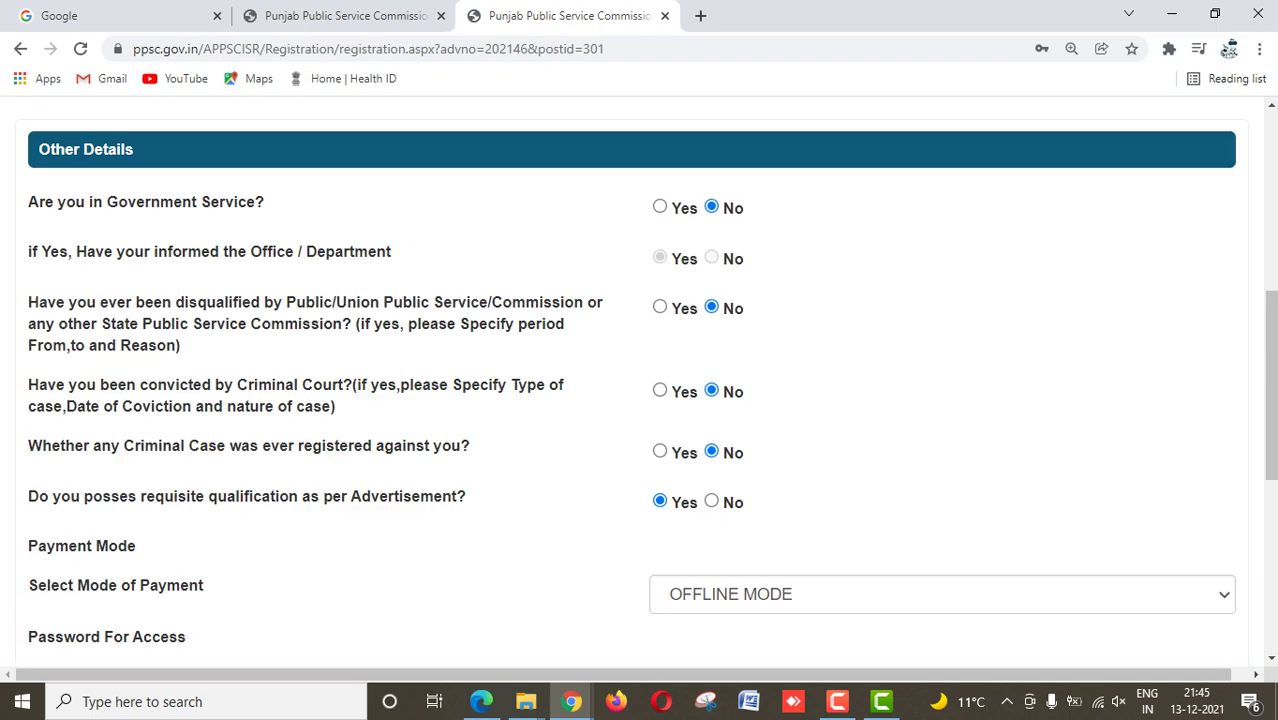
scroll(640, 400, "down", 6)
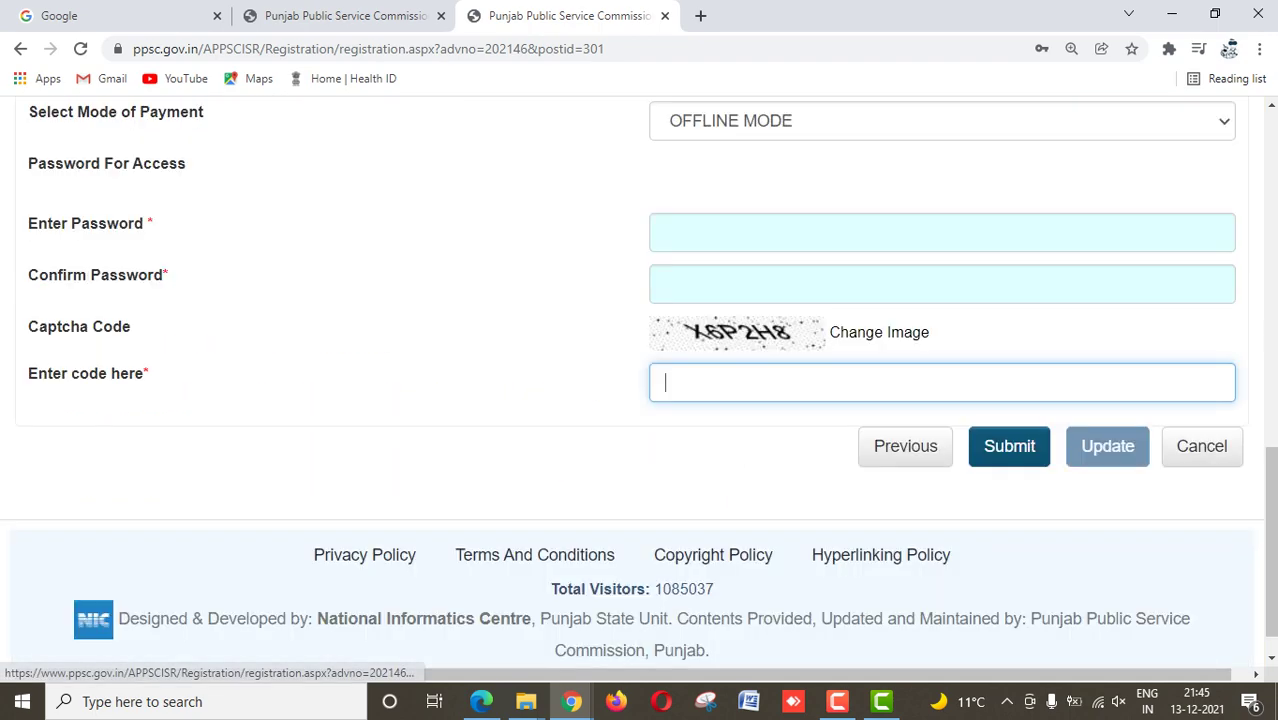
scroll(640, 400, "up", 5)
scroll(880, 245, "up", 2)
left_click(880, 245)
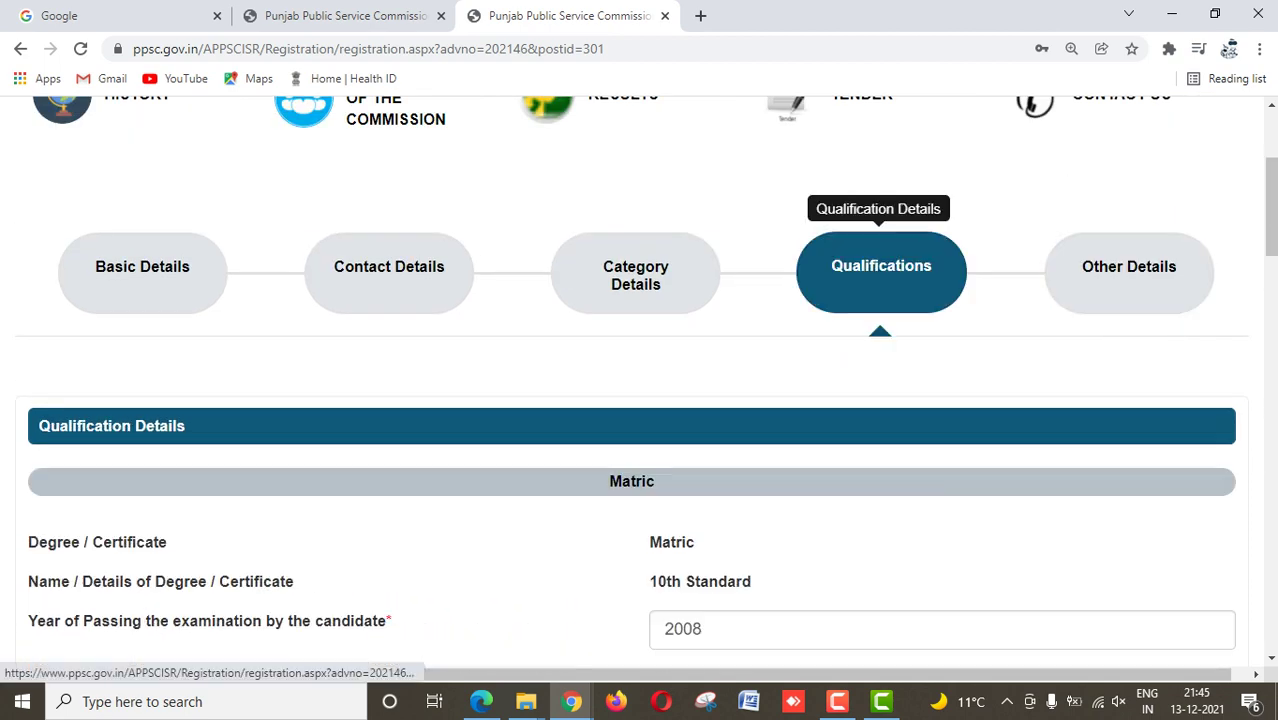
Step: Add the DAV experience row (05/07/2005 to 13/12/2021) to the experience table
scroll(640, 400, "down", 10)
scroll(640, 400, "up", 2)
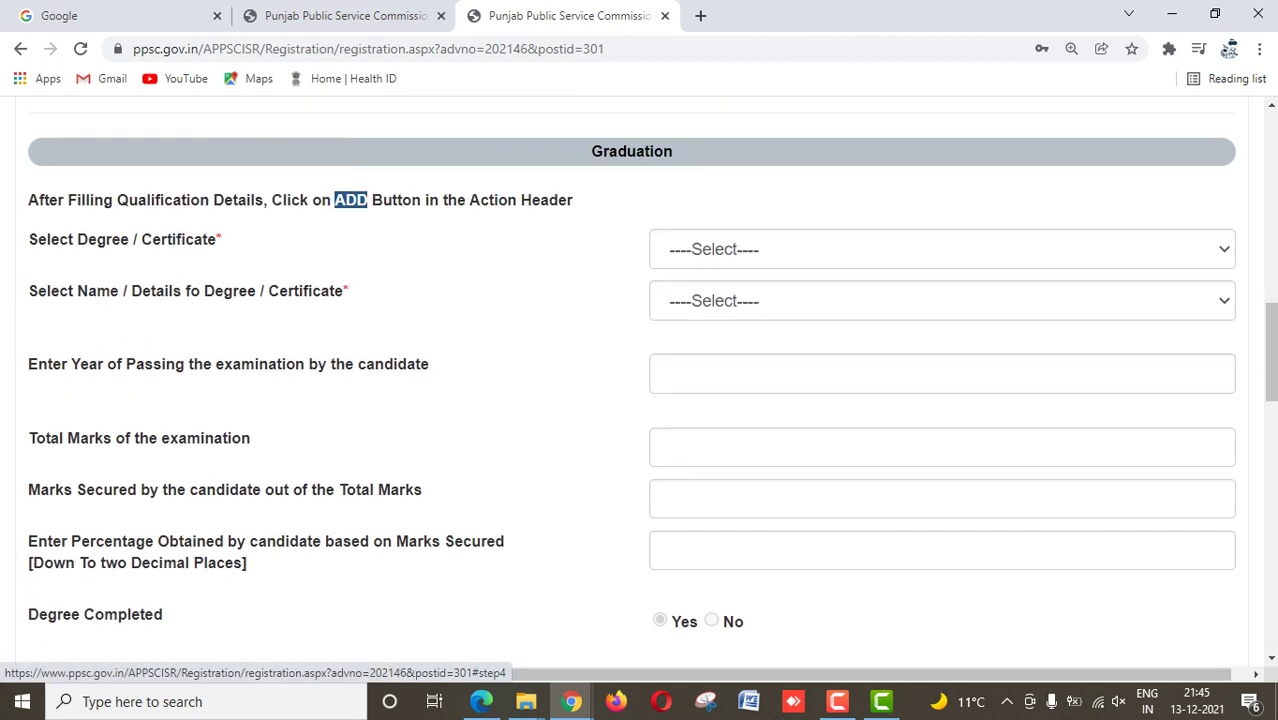
scroll(880, 300, "down", 7)
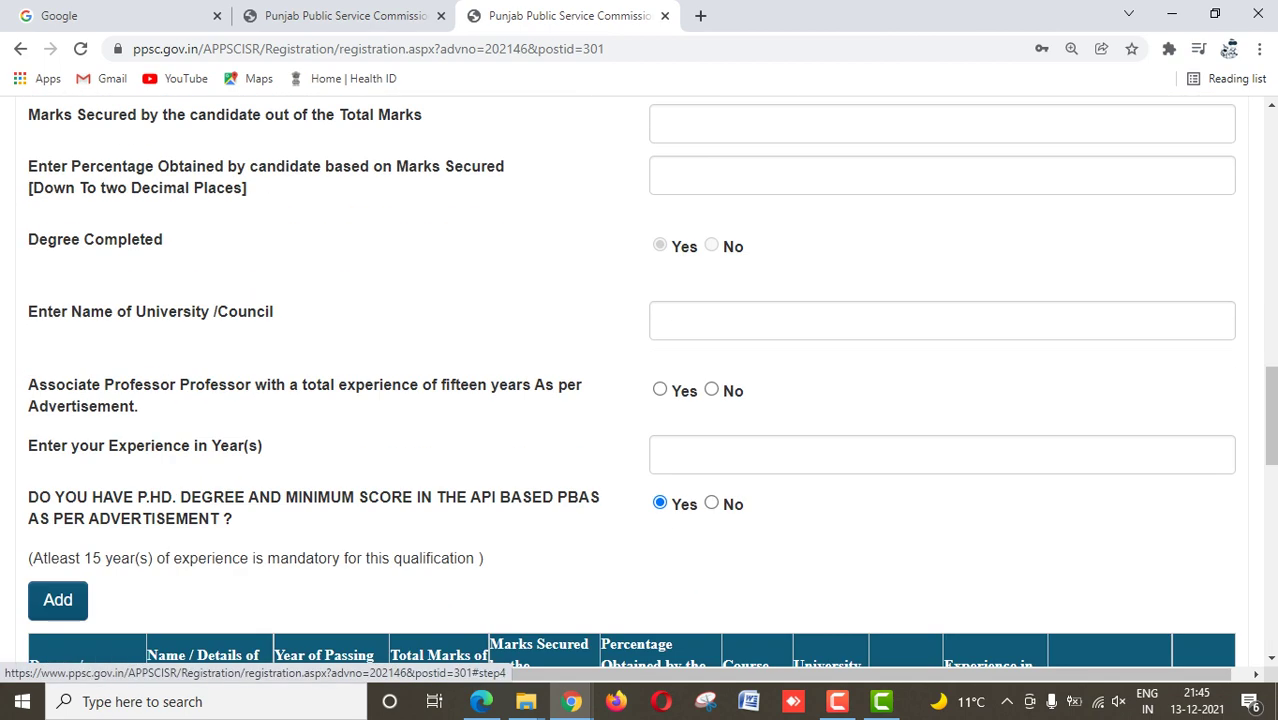
scroll(640, 400, "down", 5)
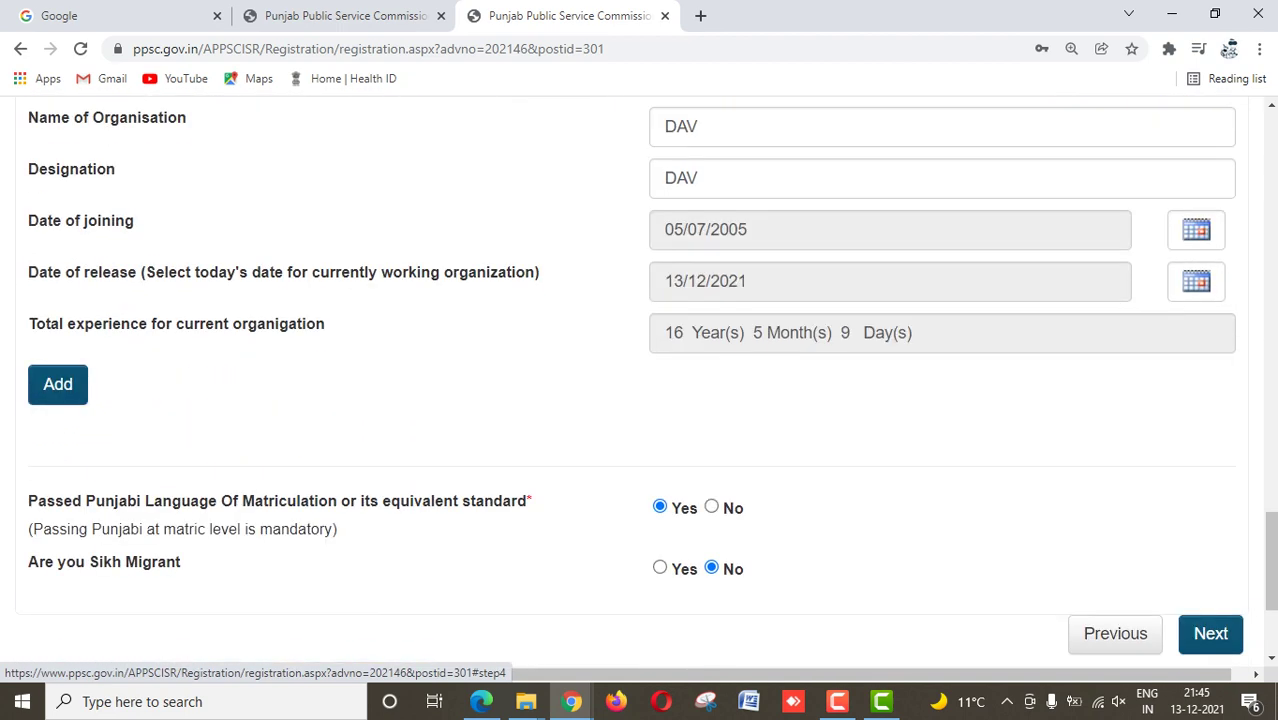
left_click(57, 384)
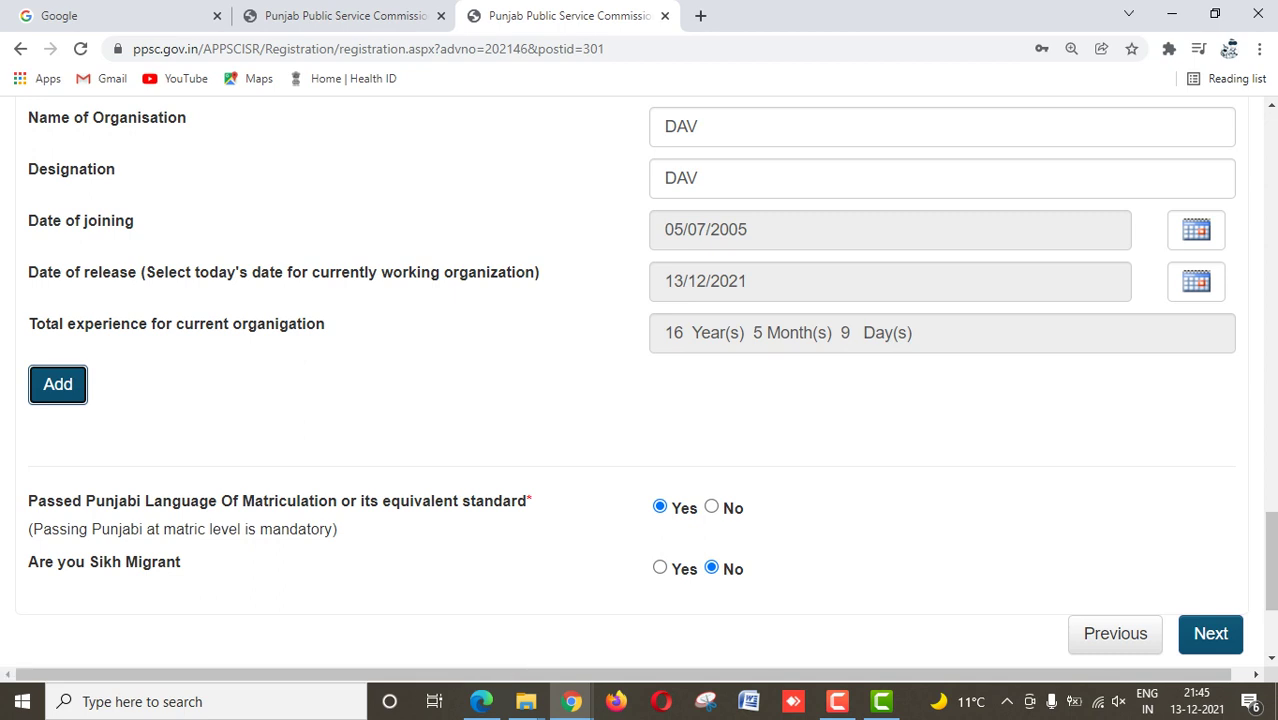
left_click(57, 384)
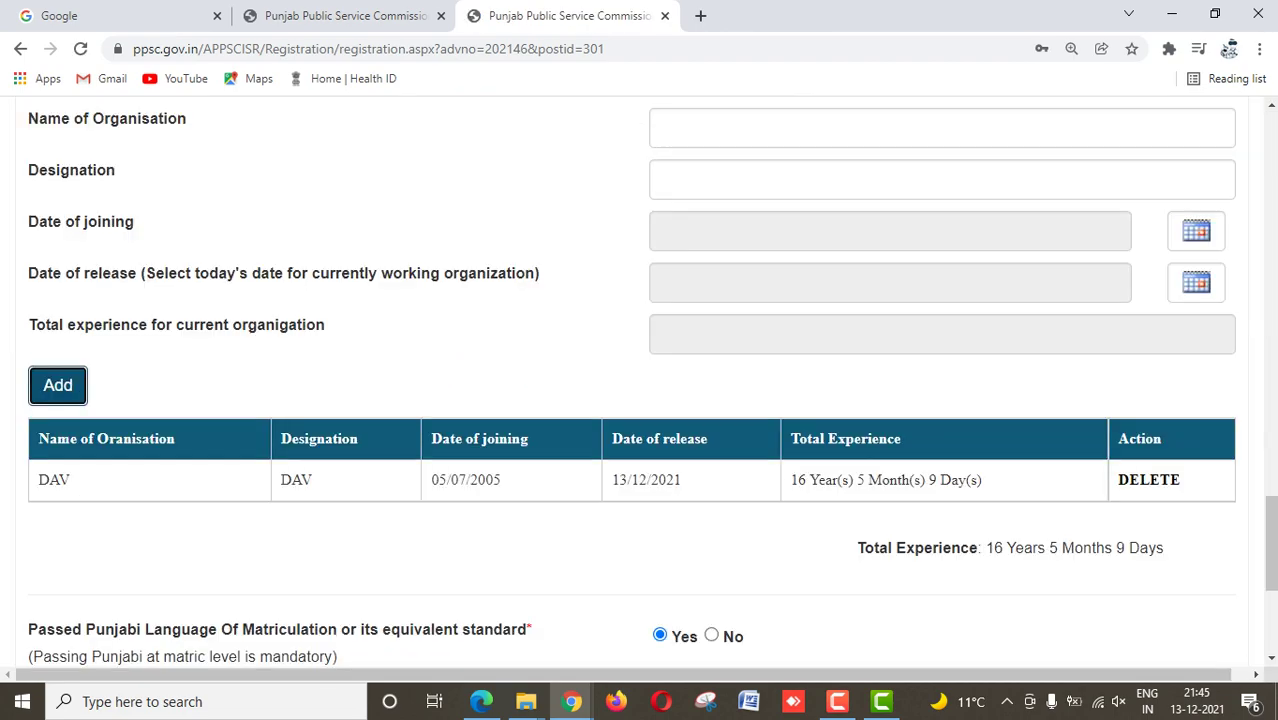
scroll(640, 380, "up", 10)
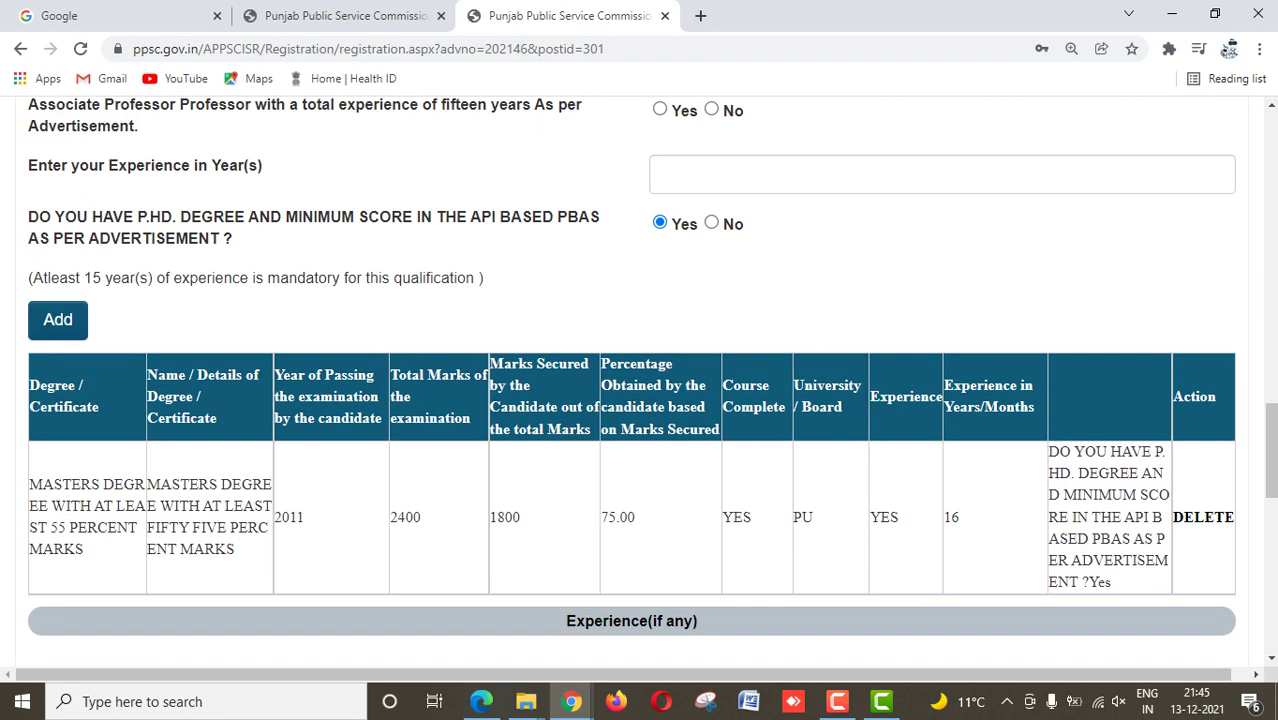
scroll(640, 380, "up", 4)
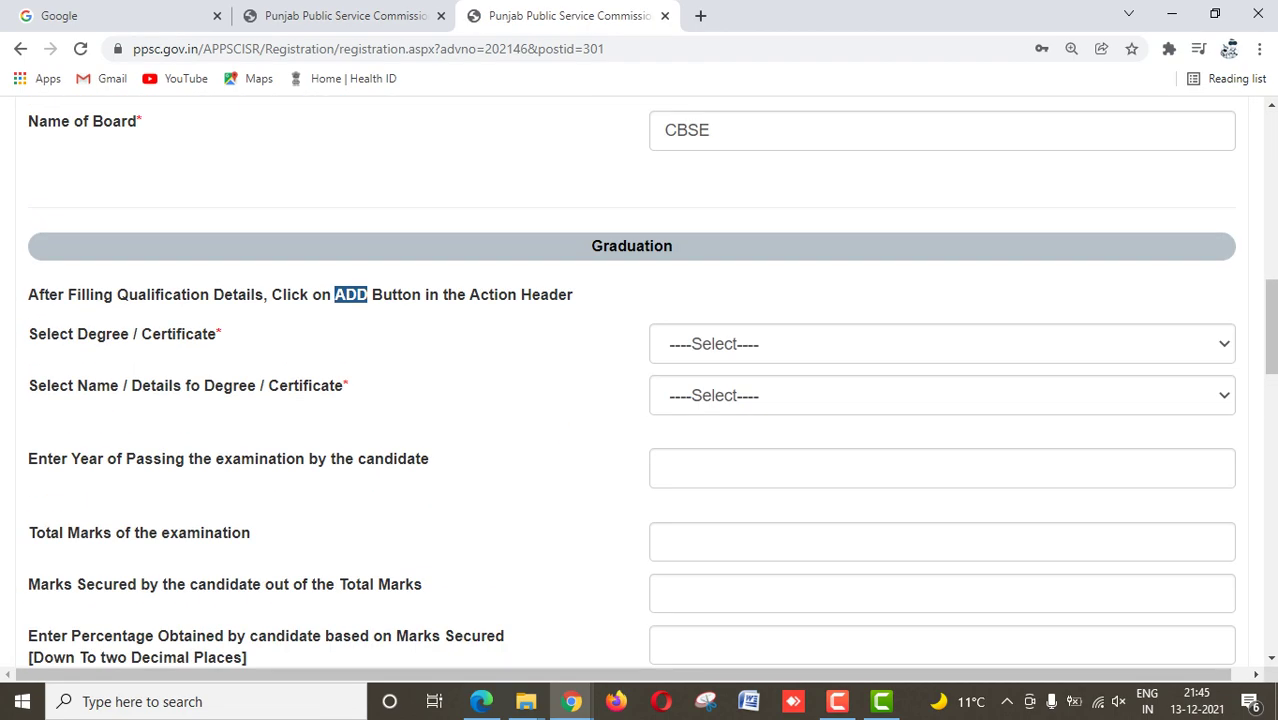
scroll(640, 380, "up", 3)
scroll(640, 380, "down", 15)
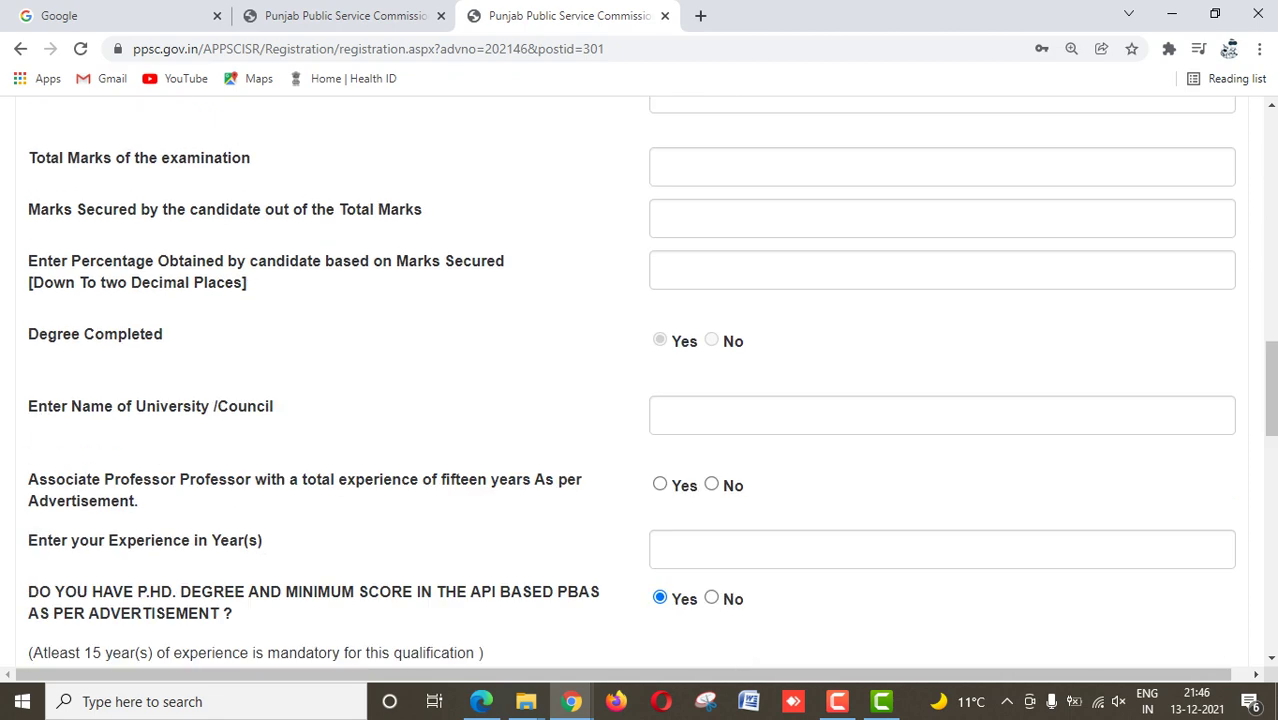
Step: Continue to the final step and enter and confirm the access password
left_click(1210, 404)
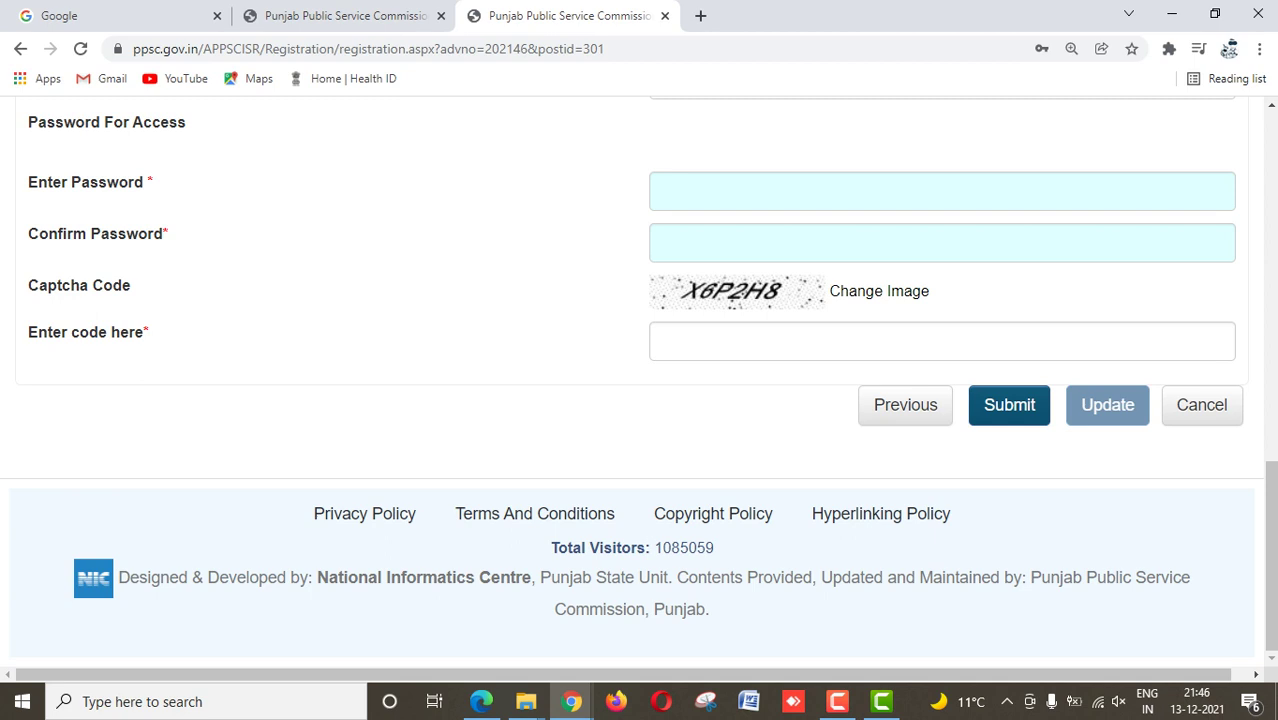
left_click(680, 191)
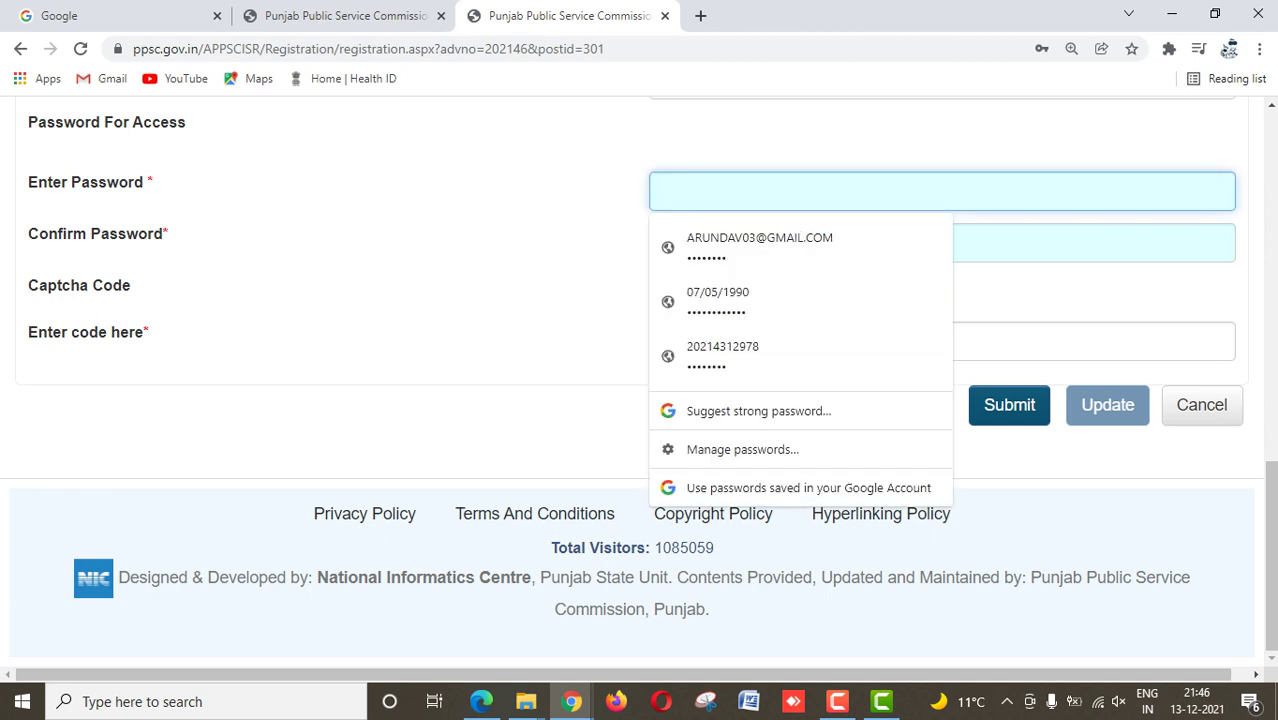
type("aaaaaaaa")
key("Tab")
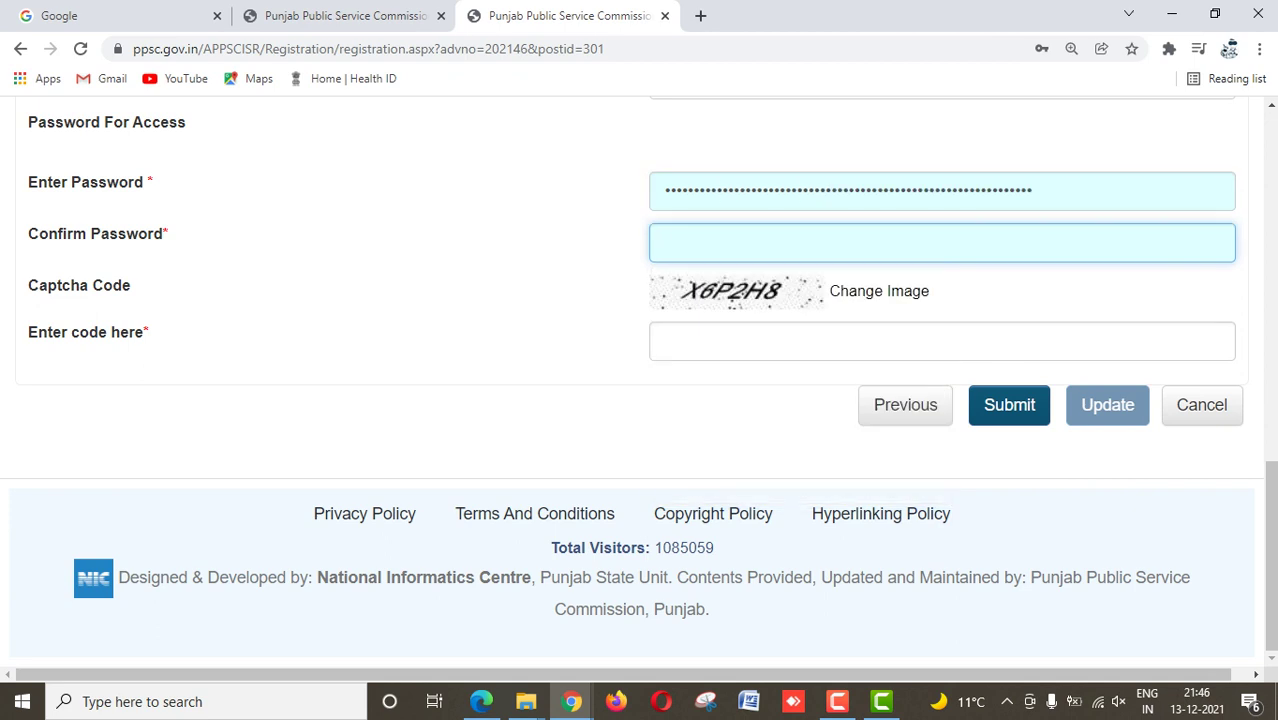
type("aaaaaaaa")
key("Tab")
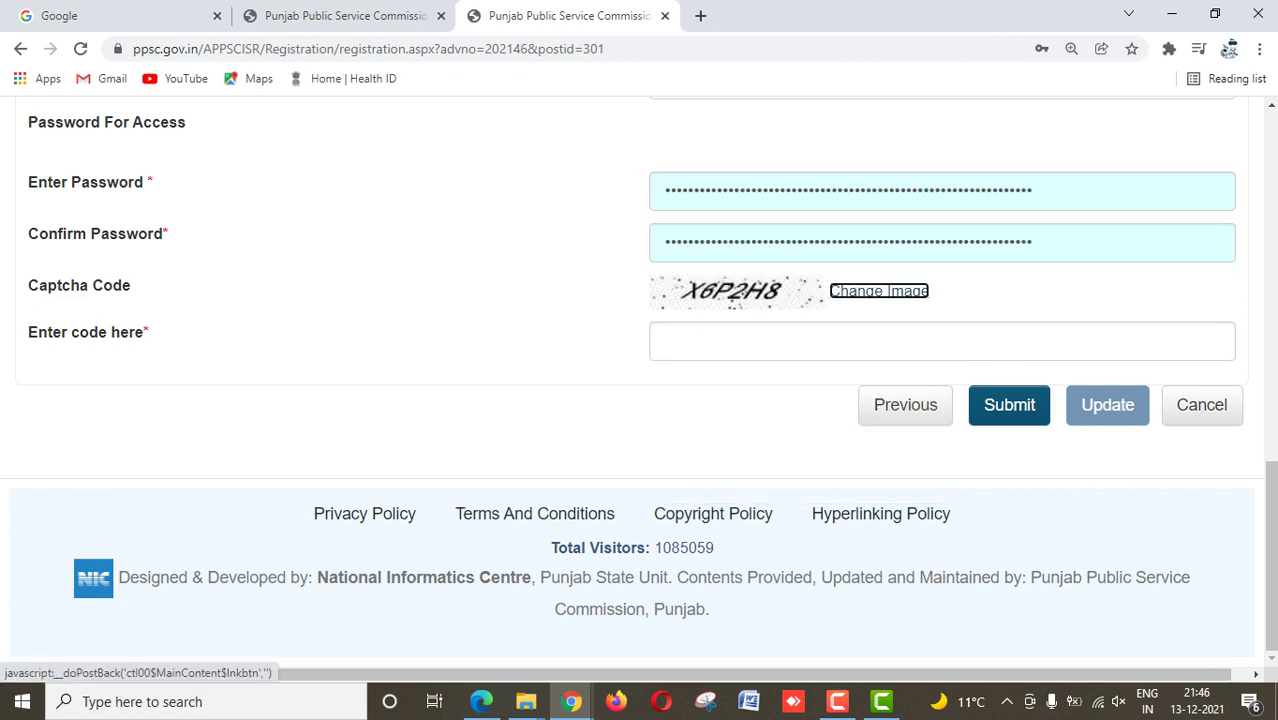
Step: Enter the captcha code, submit, and accept the final submission confirmation
key("Tab")
type("X")
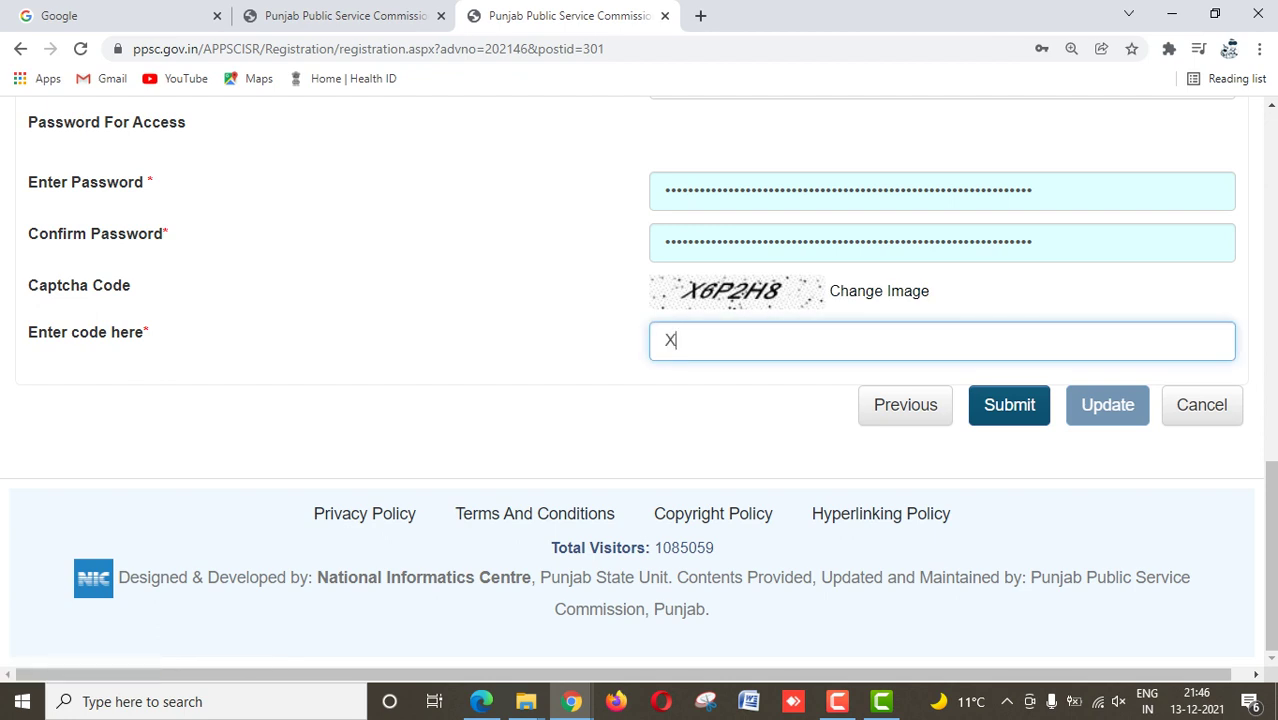
type("6P2H8")
key("Tab")
key("Return")
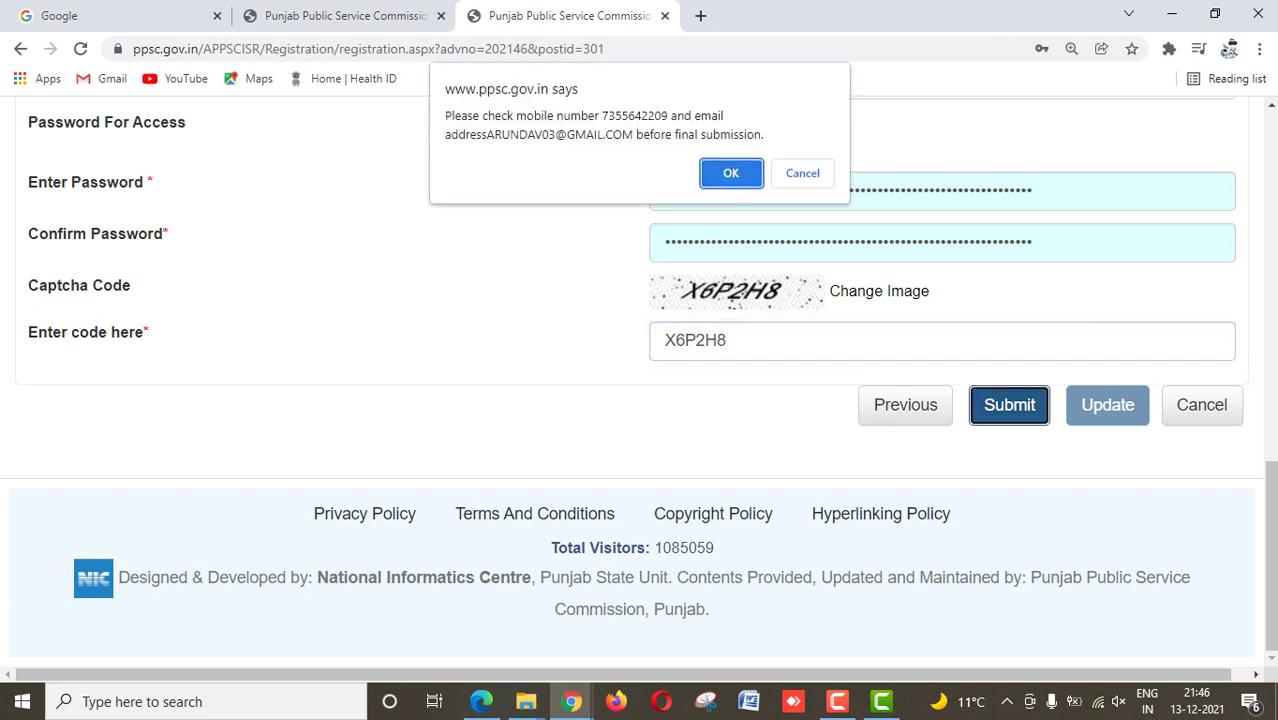
key("Return")
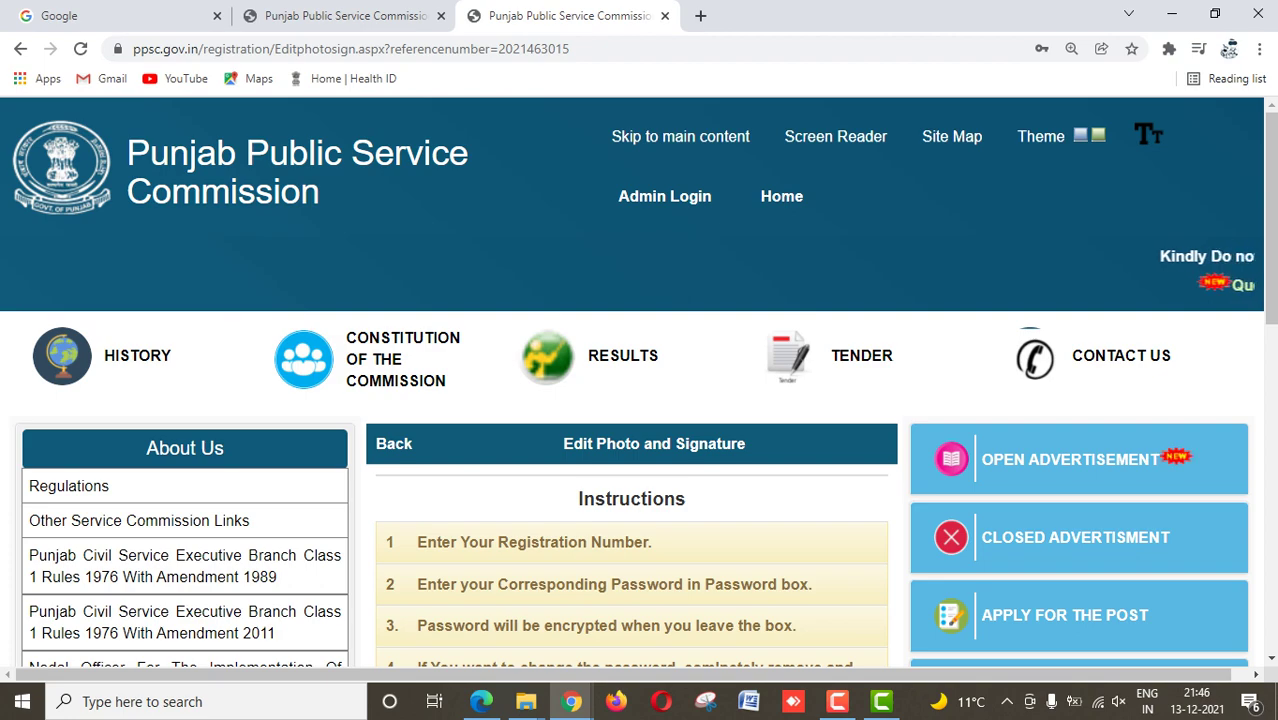
Step: Enter the login password in the photo-and-signature login form
scroll(638, 382, "down", 5)
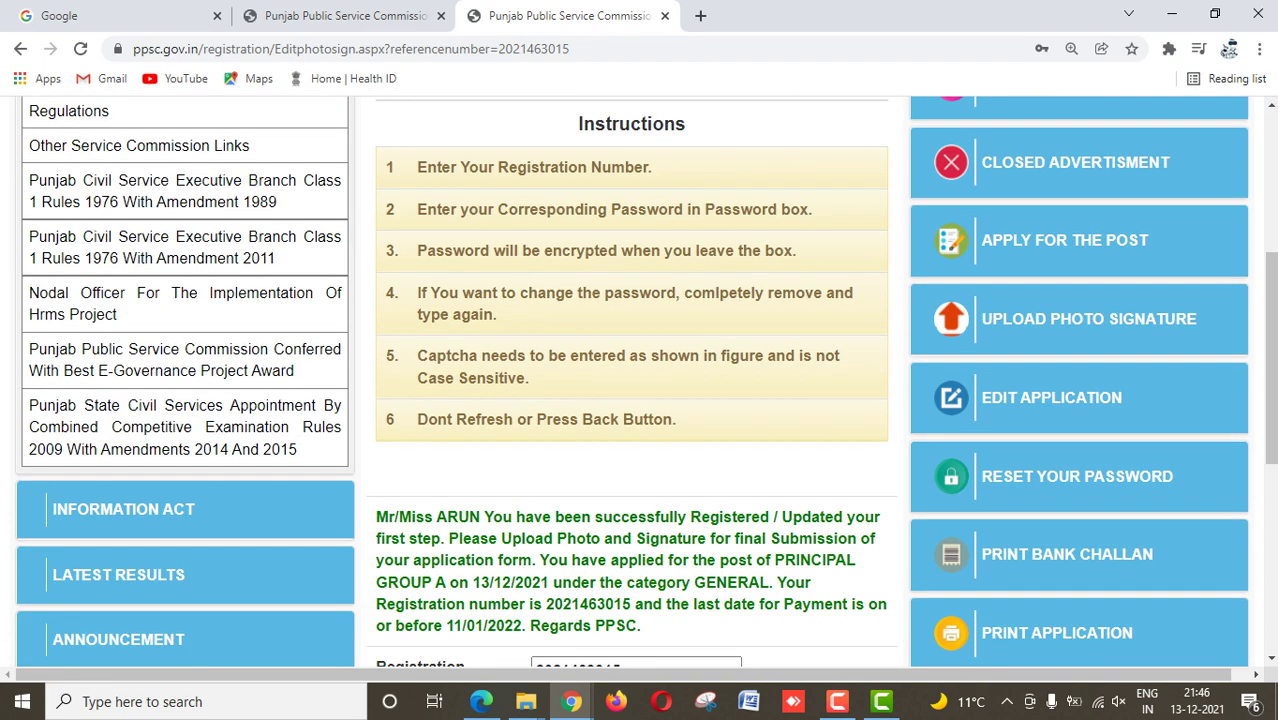
scroll(638, 382, "down", 2)
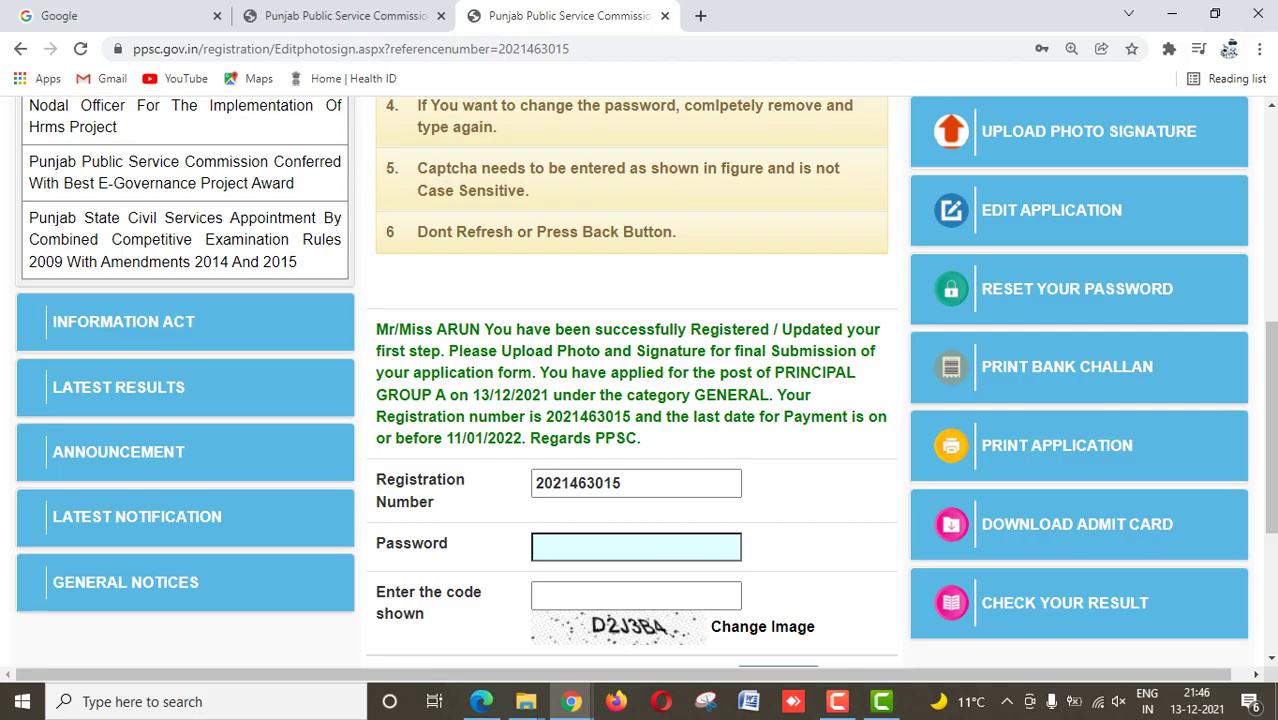
scroll(638, 382, "up", 3)
scroll(638, 382, "down", 3)
key("Tab")
left_click(636, 546)
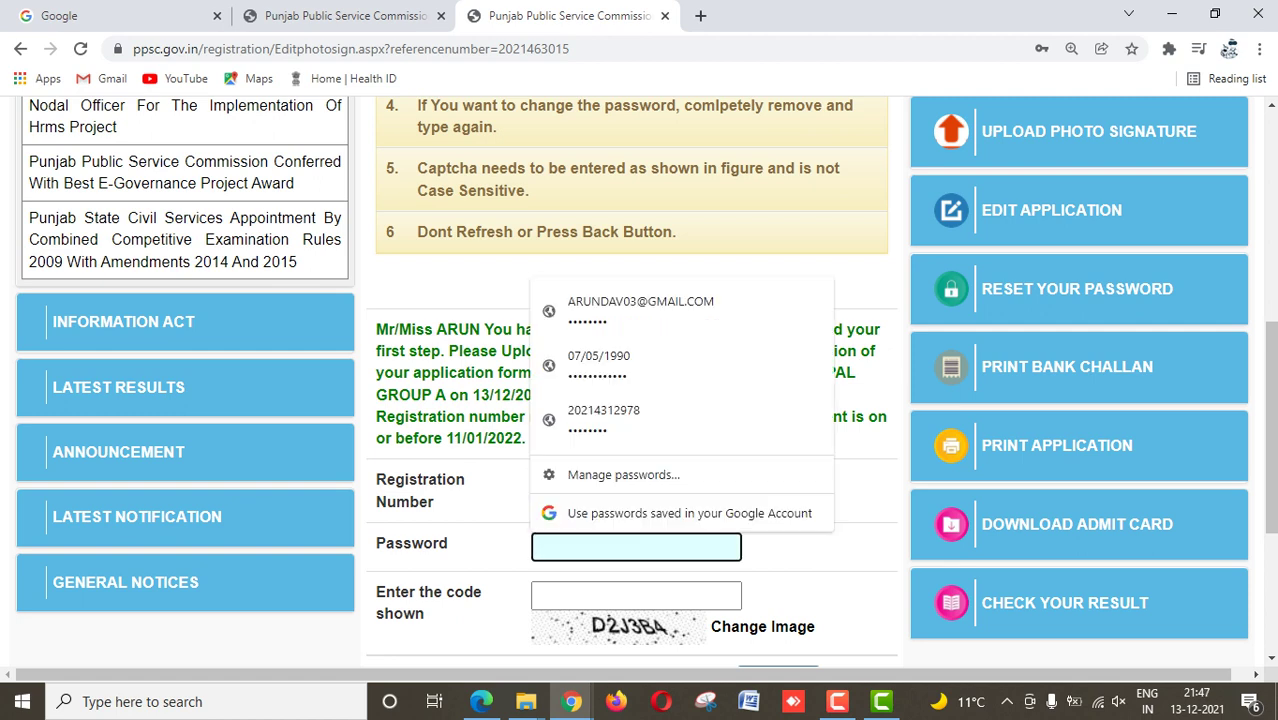
type("****")
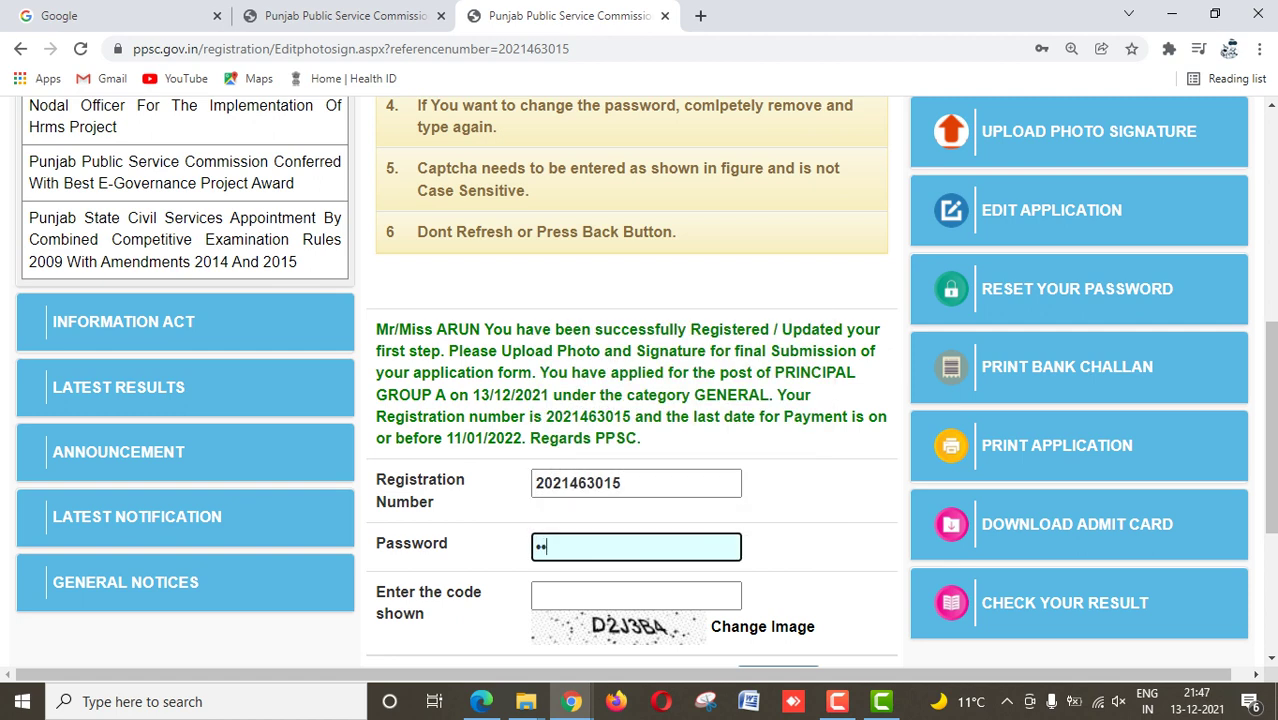
type("*")
key("BackSpace")
key("BackSpace")
key("BackSpace")
key("BackSpace")
key("BackSpace")
type("********")
Step: Enter the displayed code and submit the login
key("Tab")
type("D2")
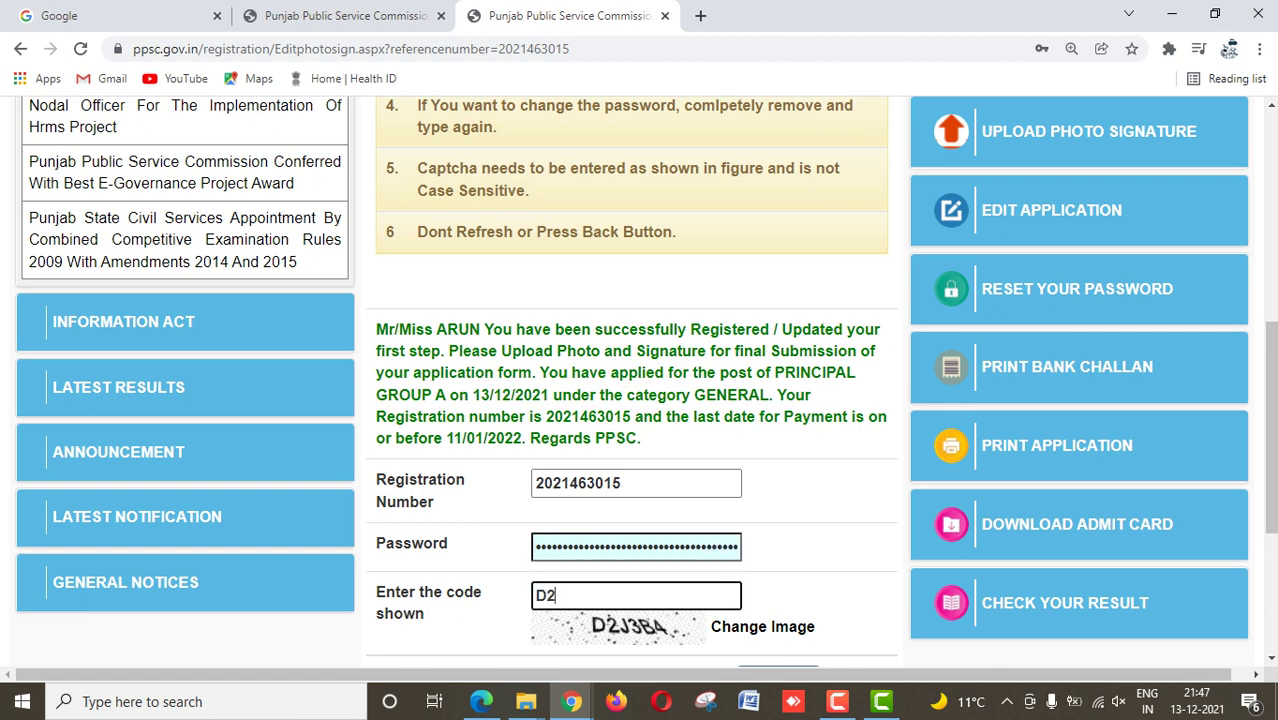
type("J3BA")
scroll(640, 380, "down", 2)
key("Return")
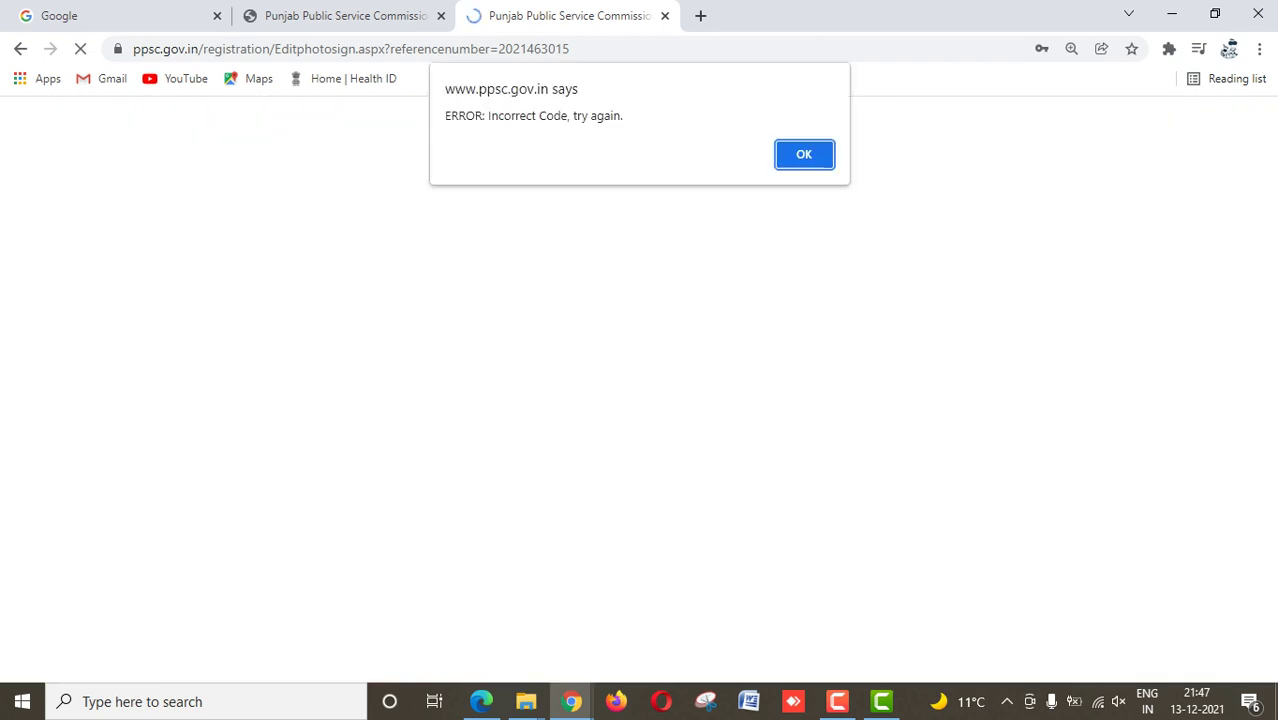
Step: Retry the login with captcha M2G3Z3, then dismiss the Reference Number Not Registered alert
key("Return")
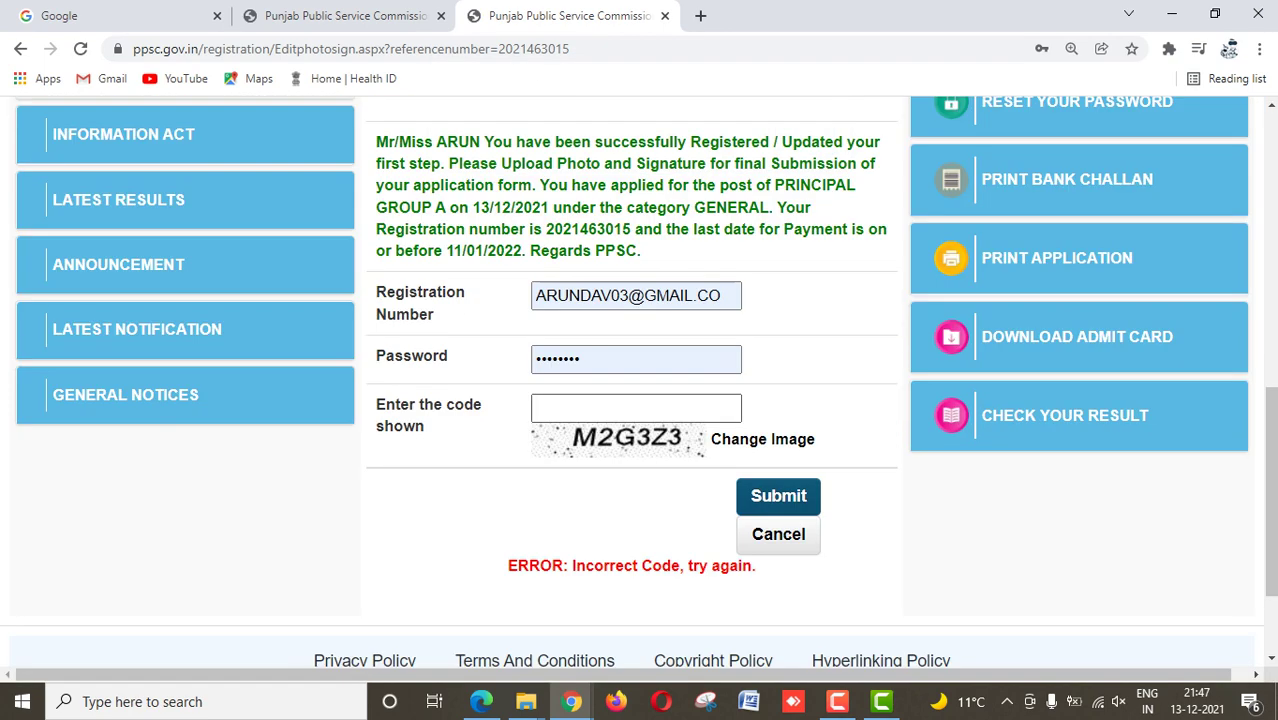
type("M")
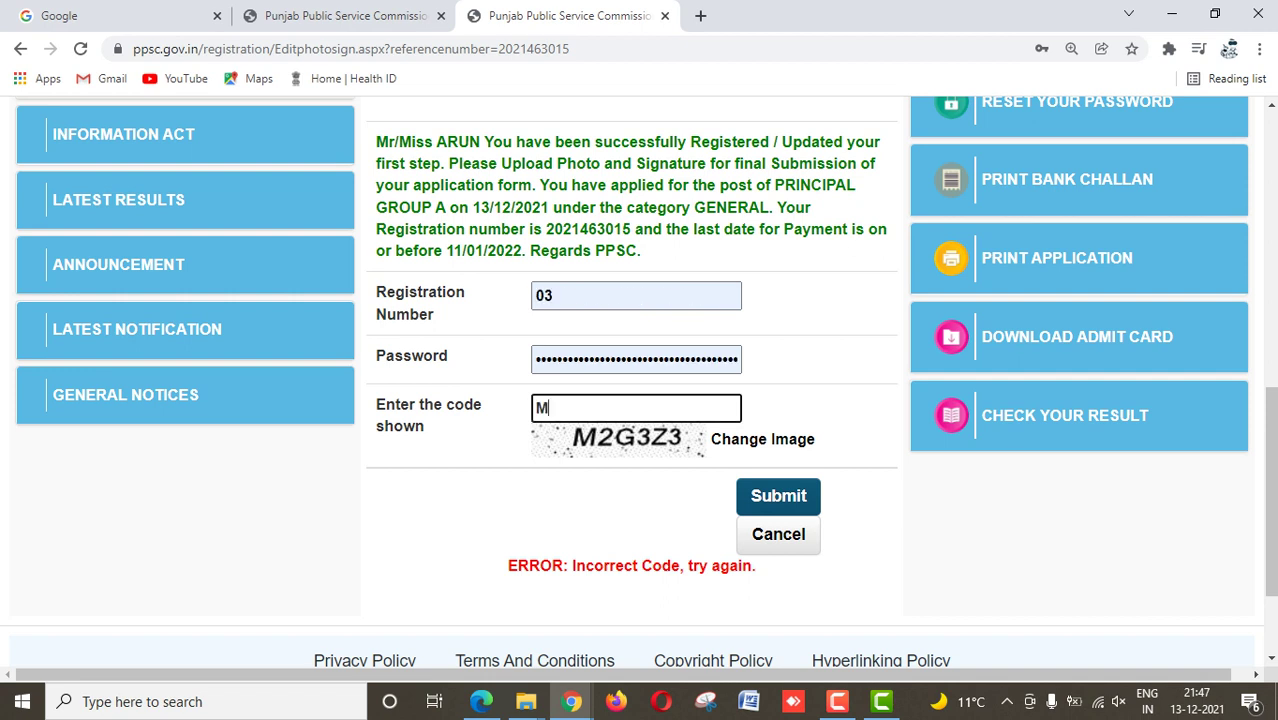
type("2G3Z3")
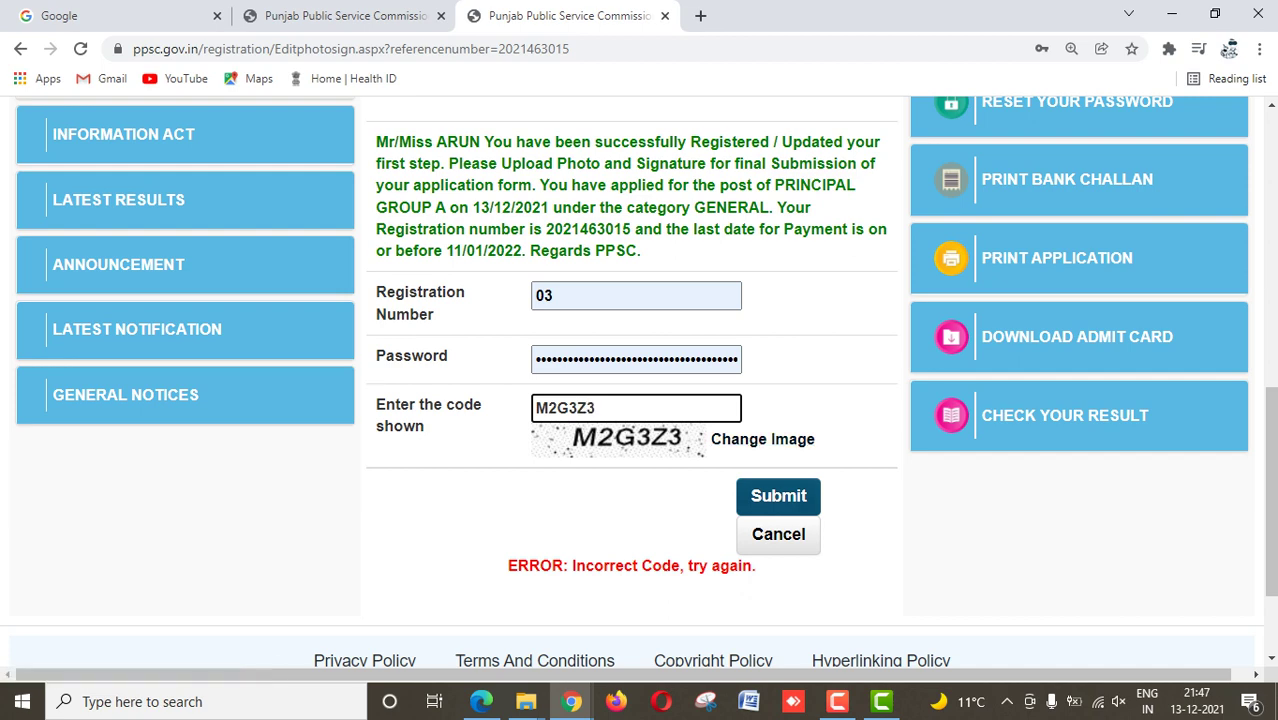
key("Return")
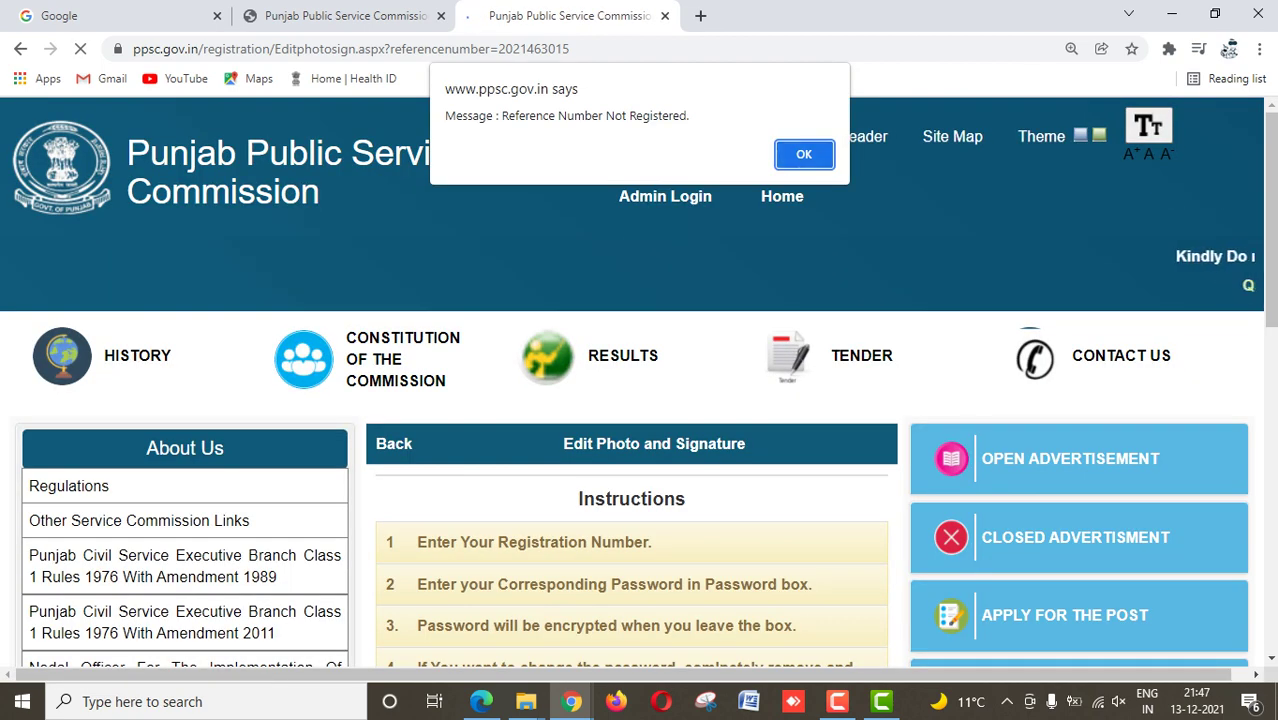
key("Return")
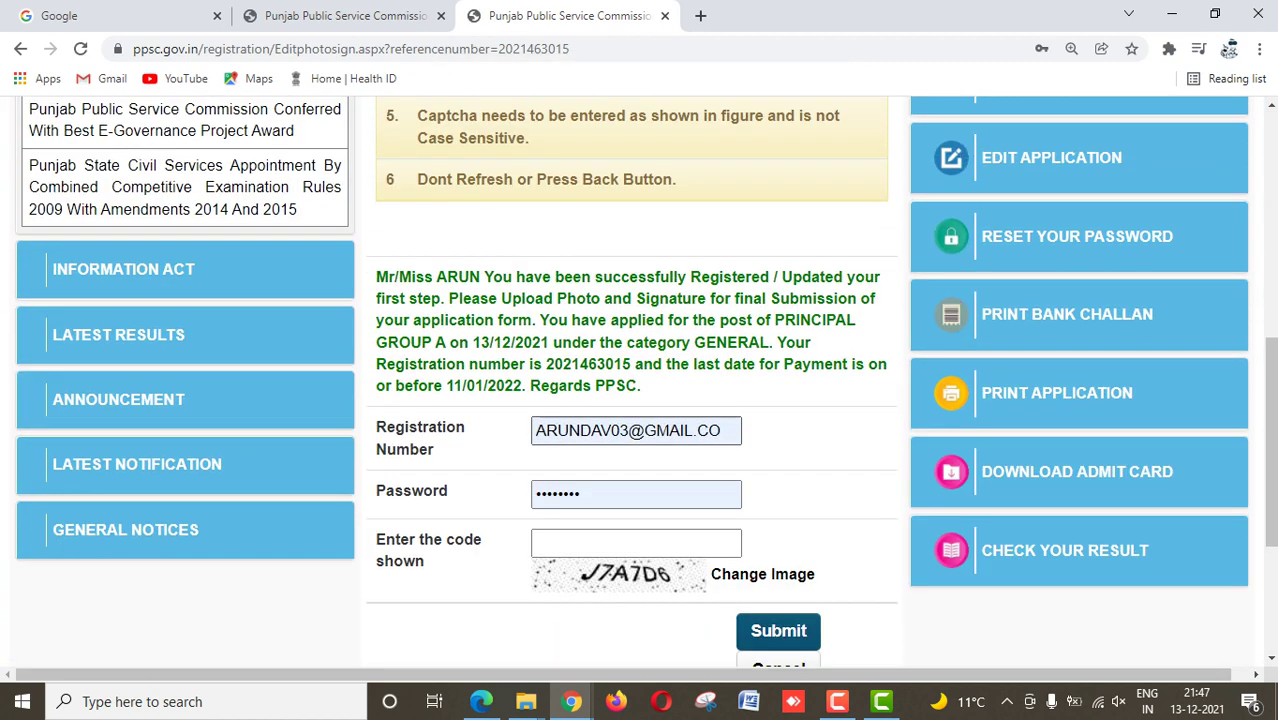
Step: Copy the registration number from the confirmation, re-enter the password and captcha J7A7D6, then sign in
left_click_drag(546, 364, 631, 364)
key("ctrl+c")
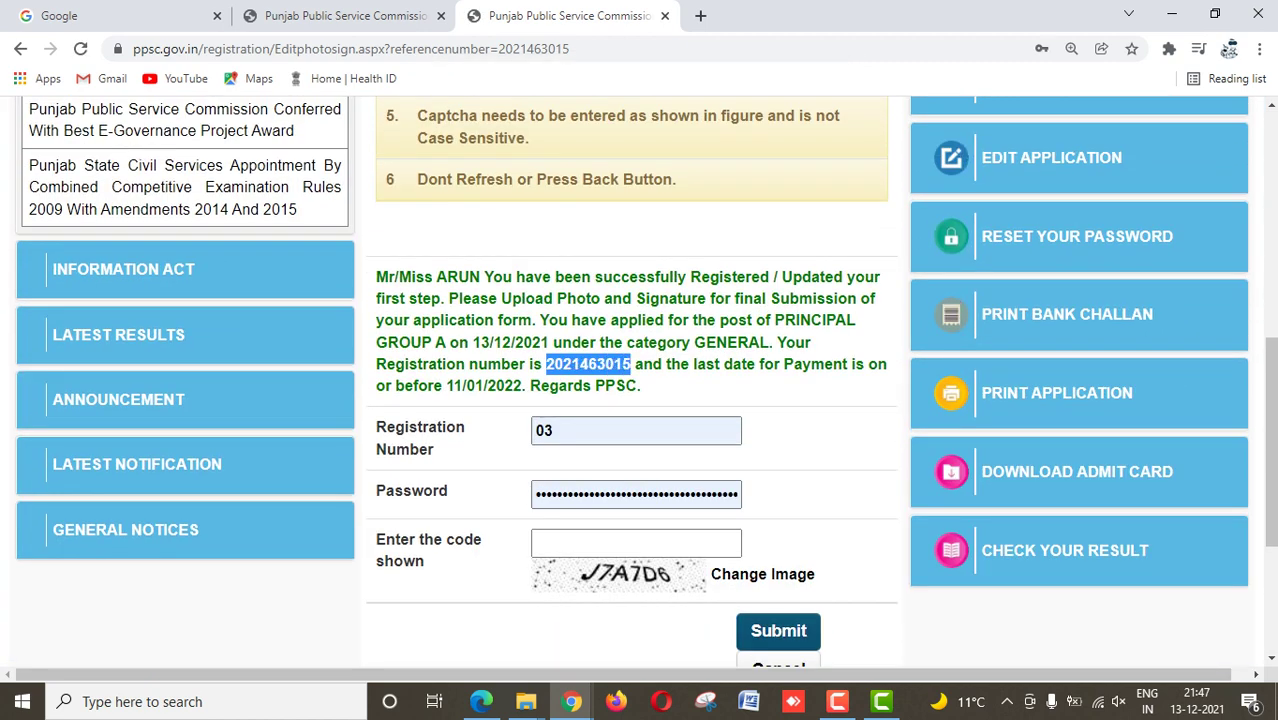
double_click(543, 430)
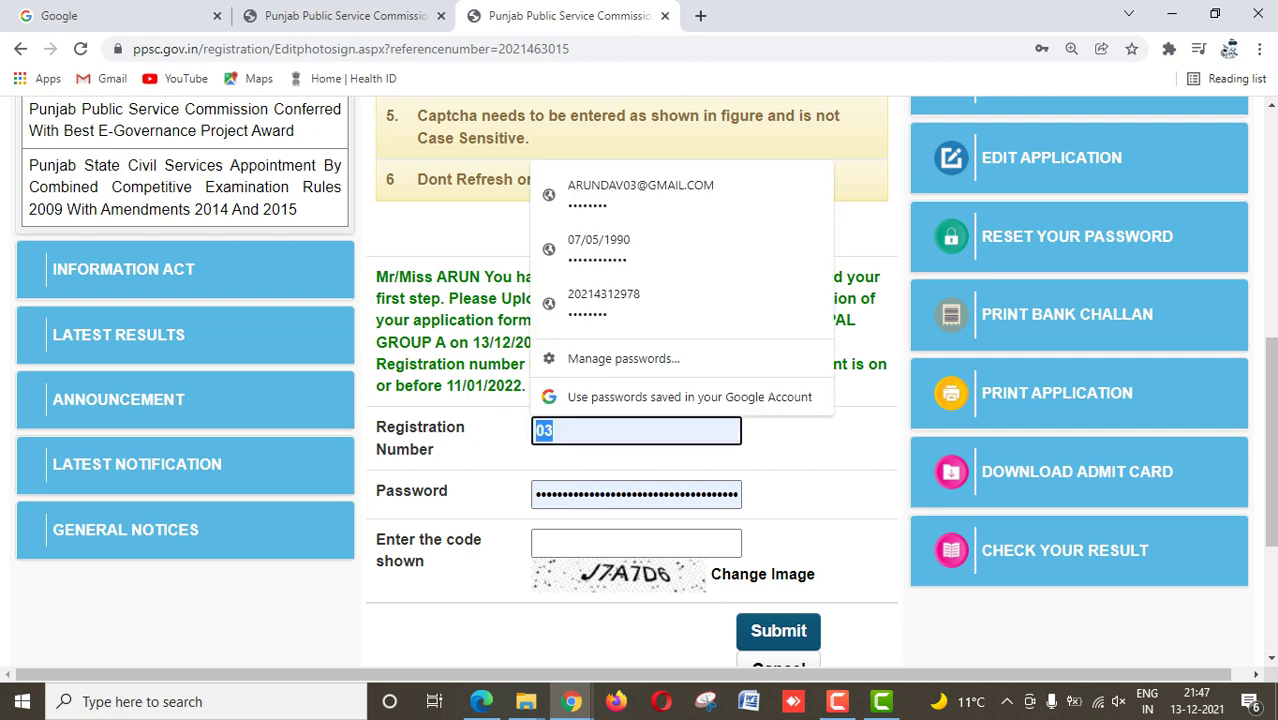
key("ctrl+v")
key("Tab")
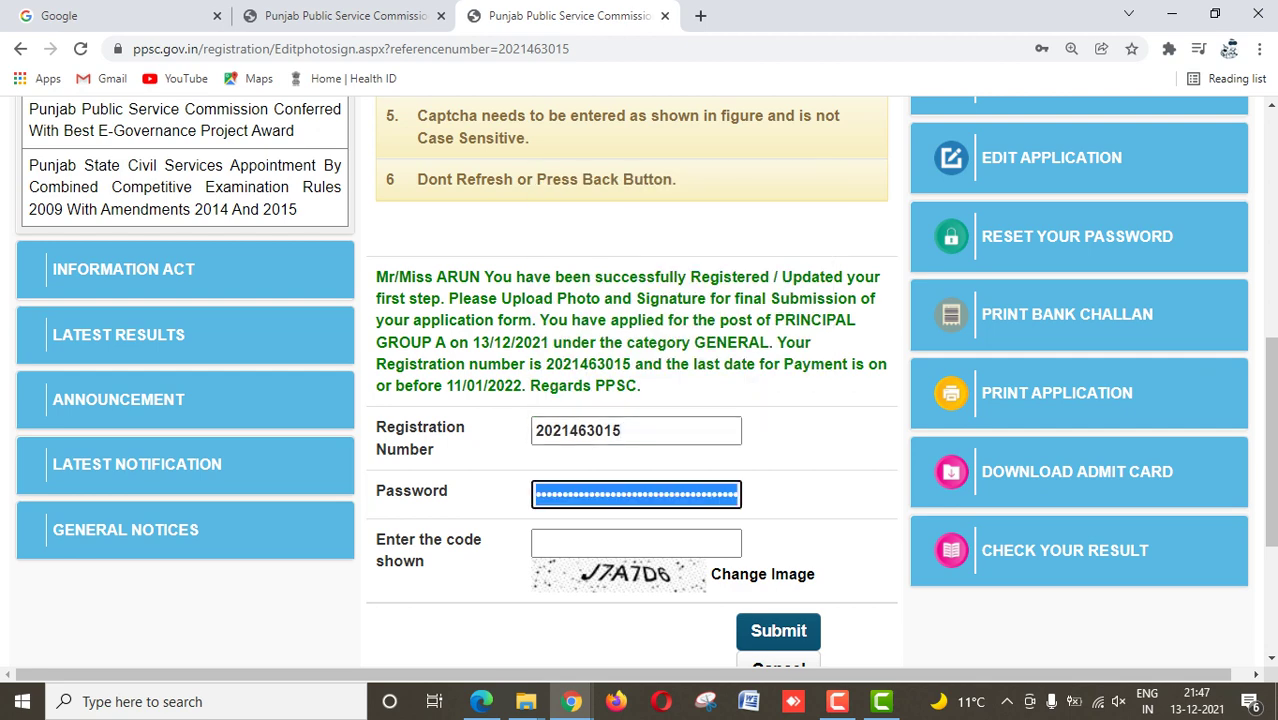
key("BackSpace")
type("••••")
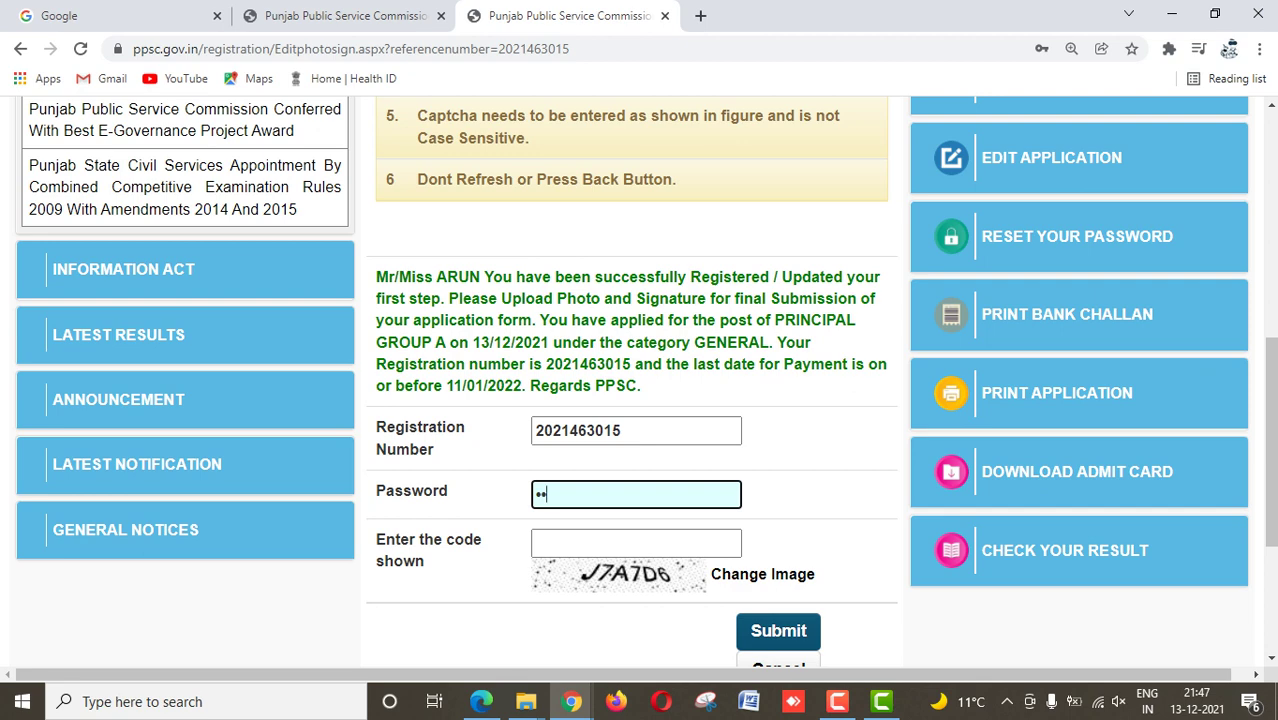
type("••••")
key("Tab")
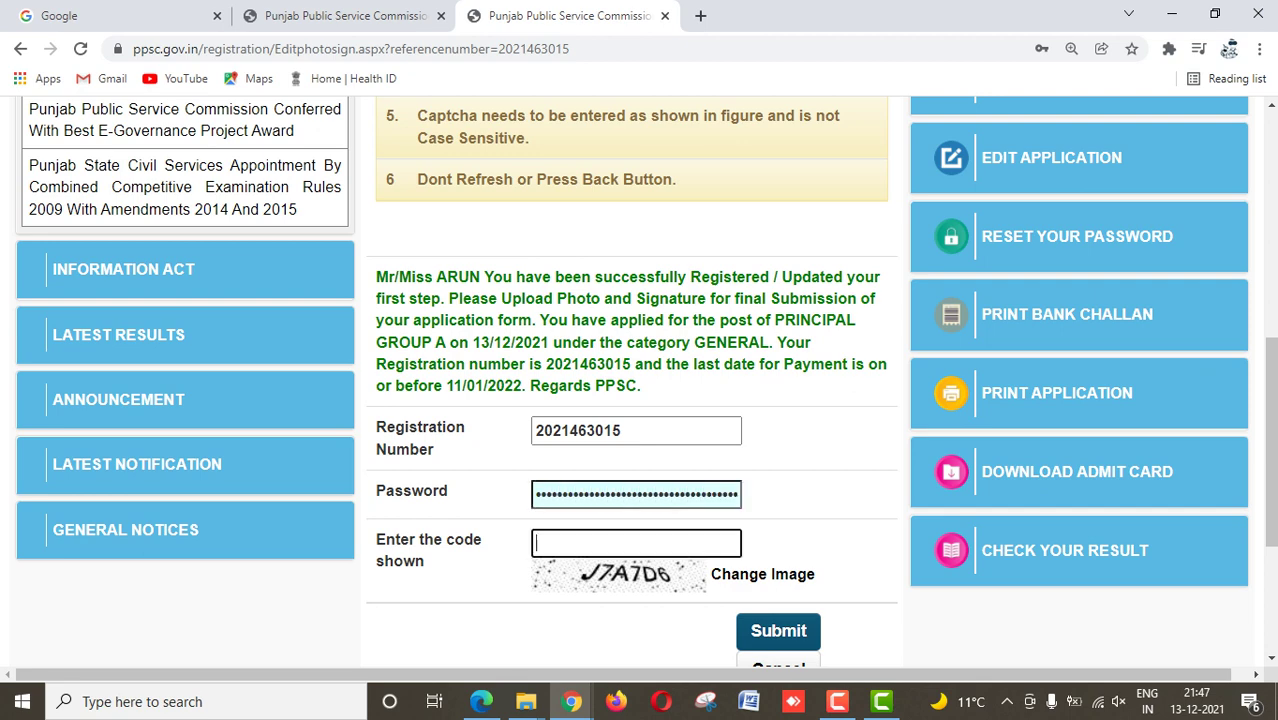
type("J7A7D6")
key("Tab")
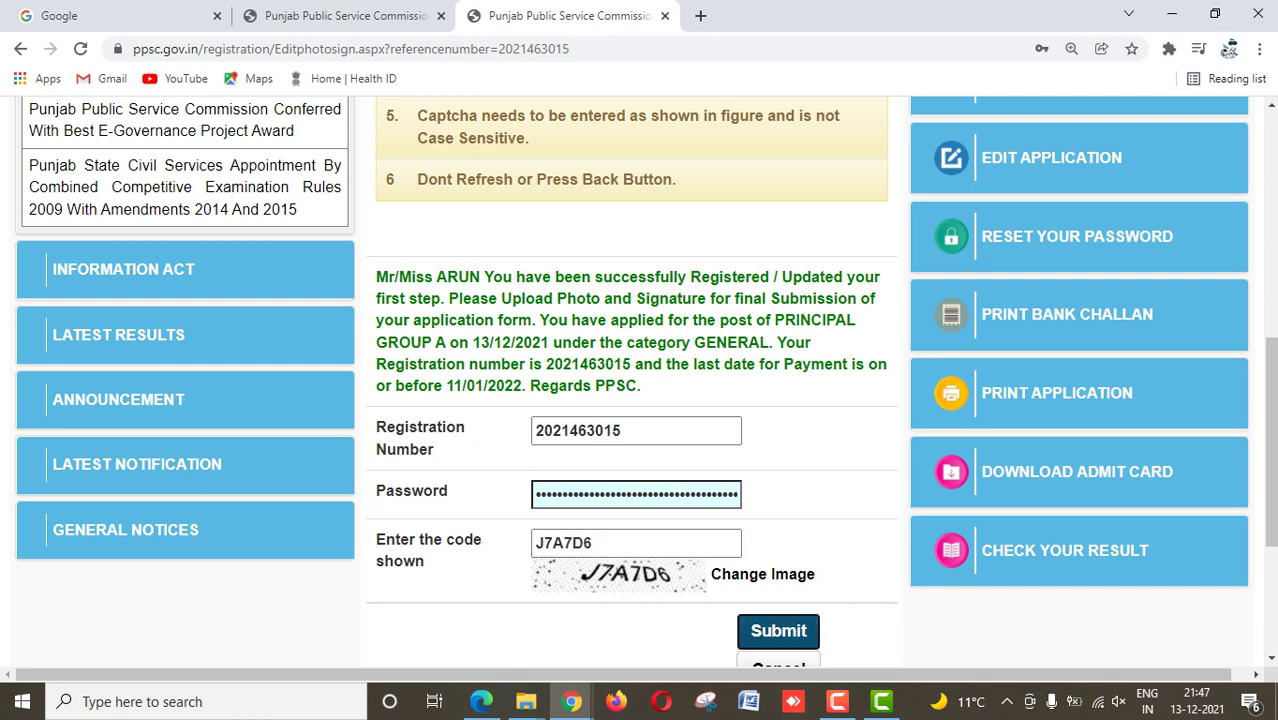
key("Return")
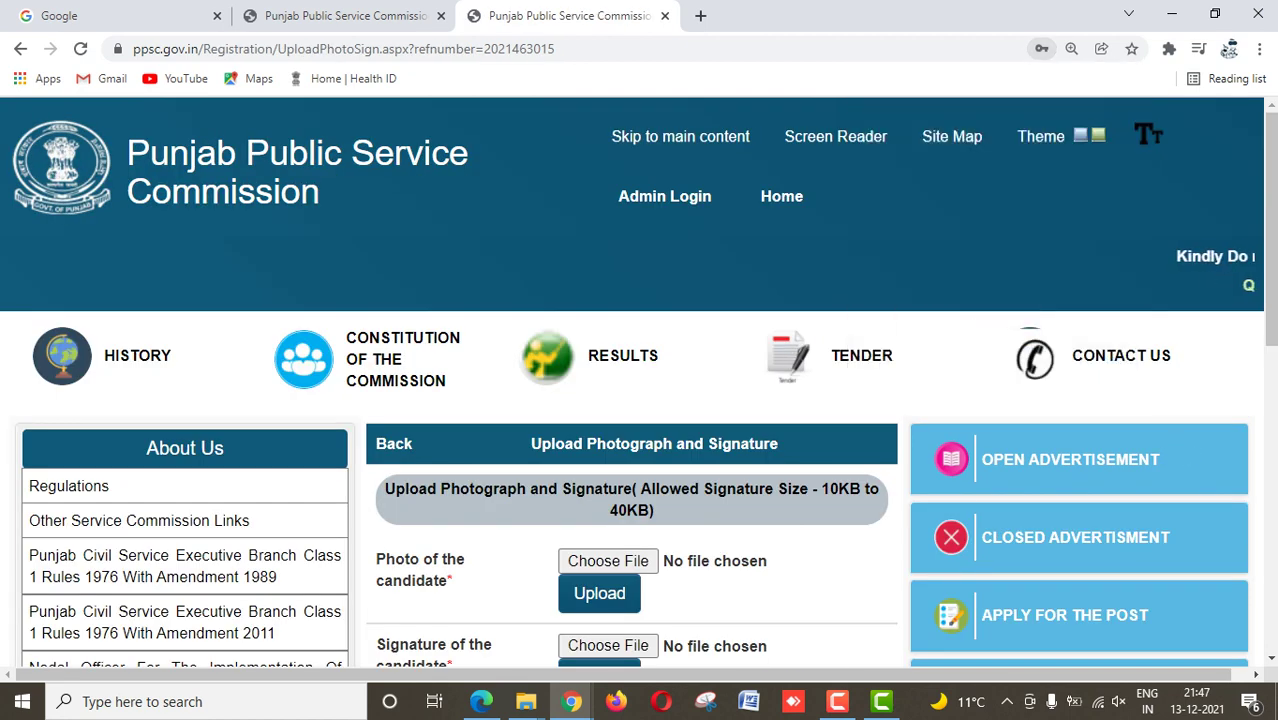
Step: Attach photo P from the scanned documents folder under Desktop > CTET as the candidate photo
scroll(640, 400, "down", 2)
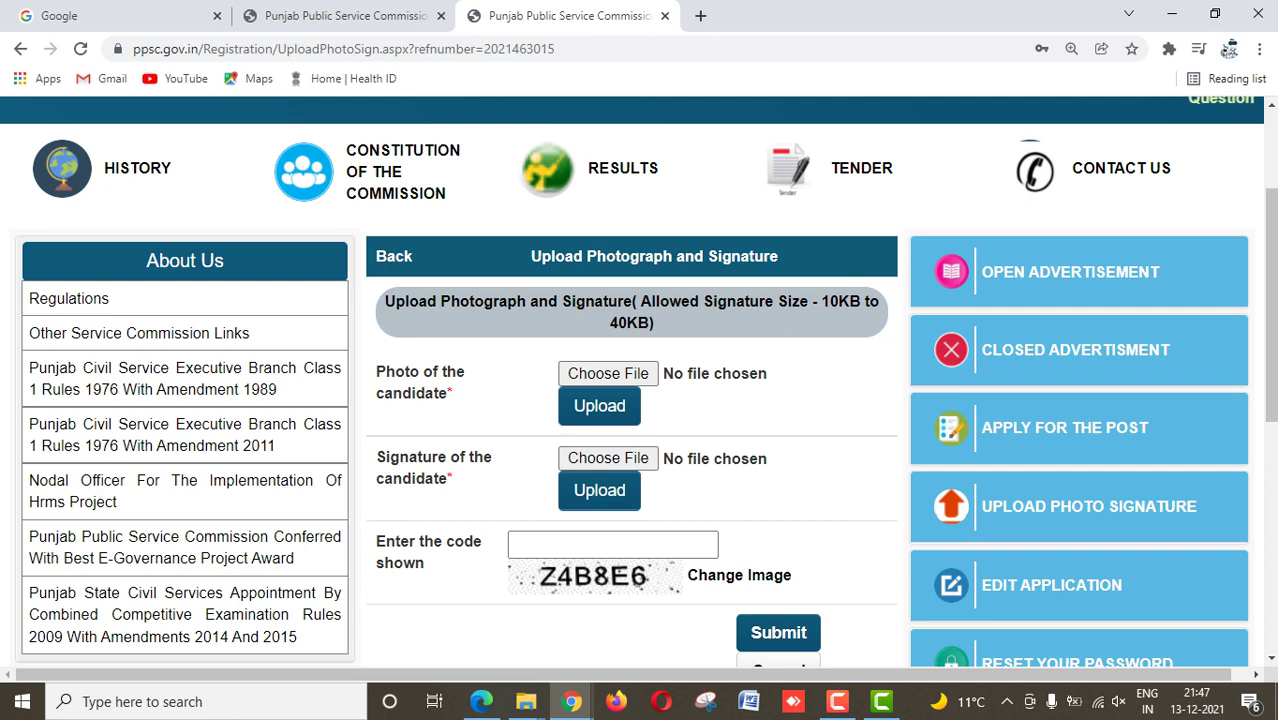
left_click_drag(818, 301, 654, 324)
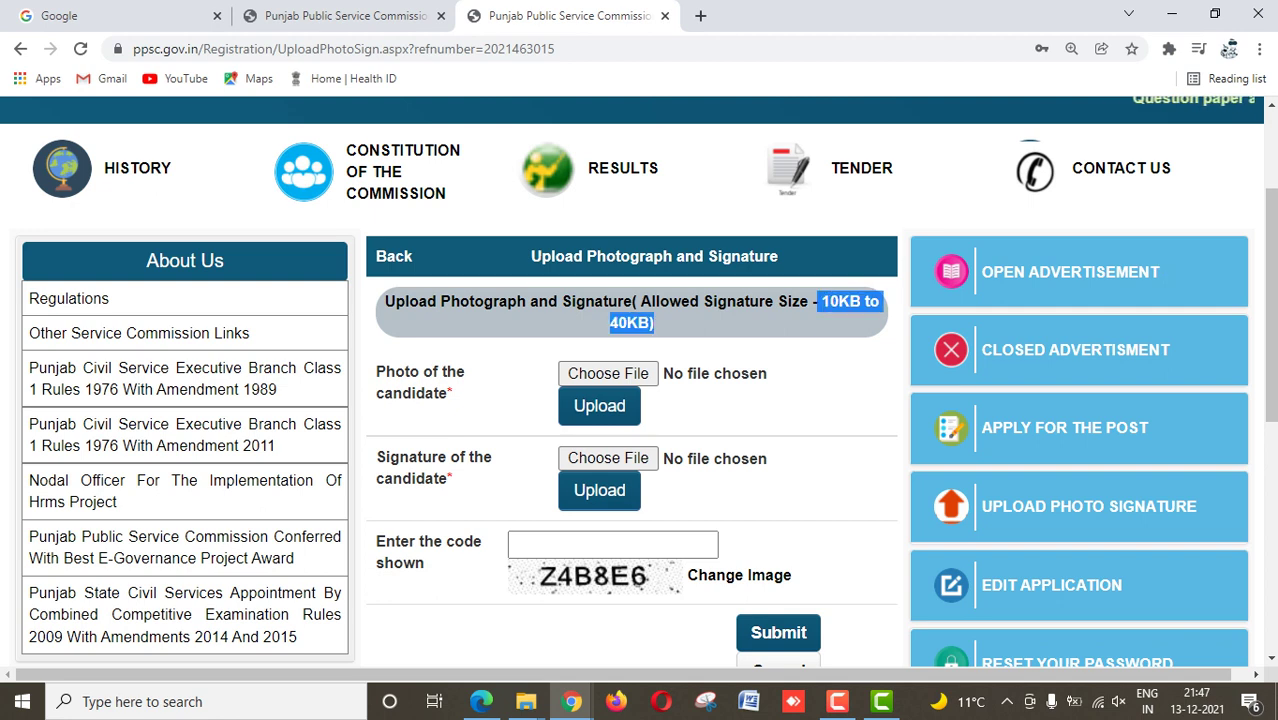
left_click(608, 373)
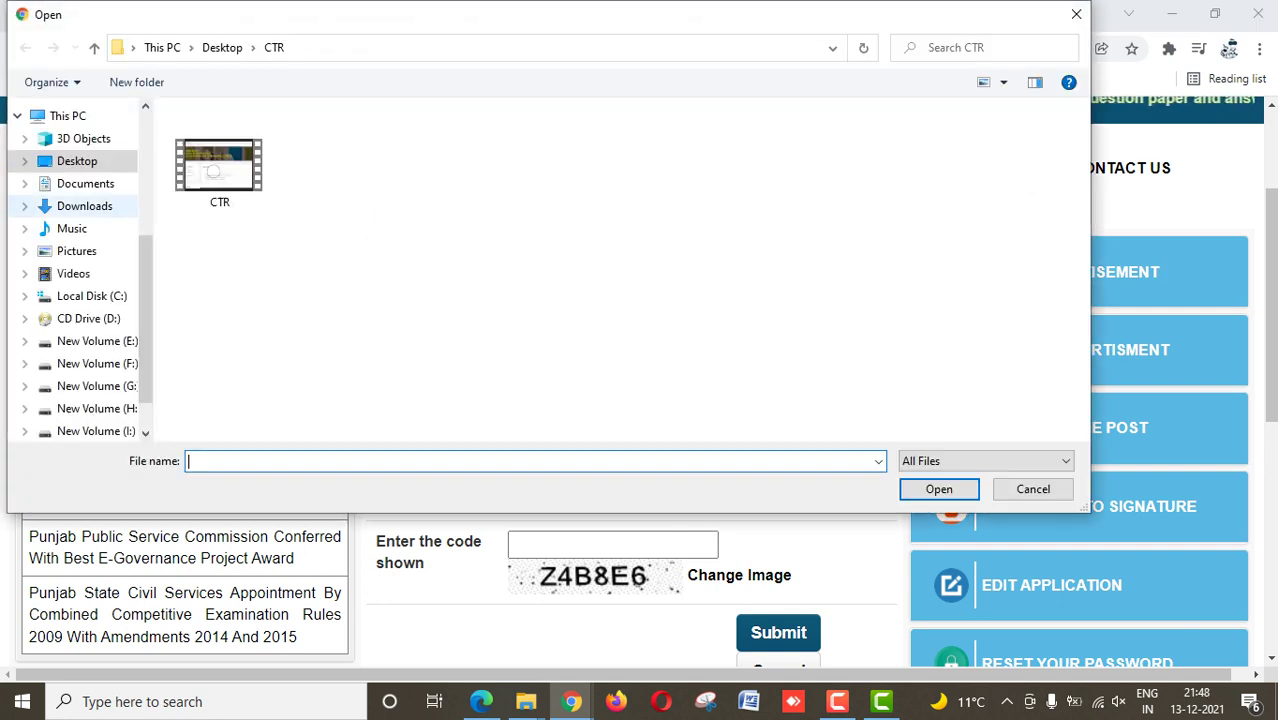
left_click(77, 161)
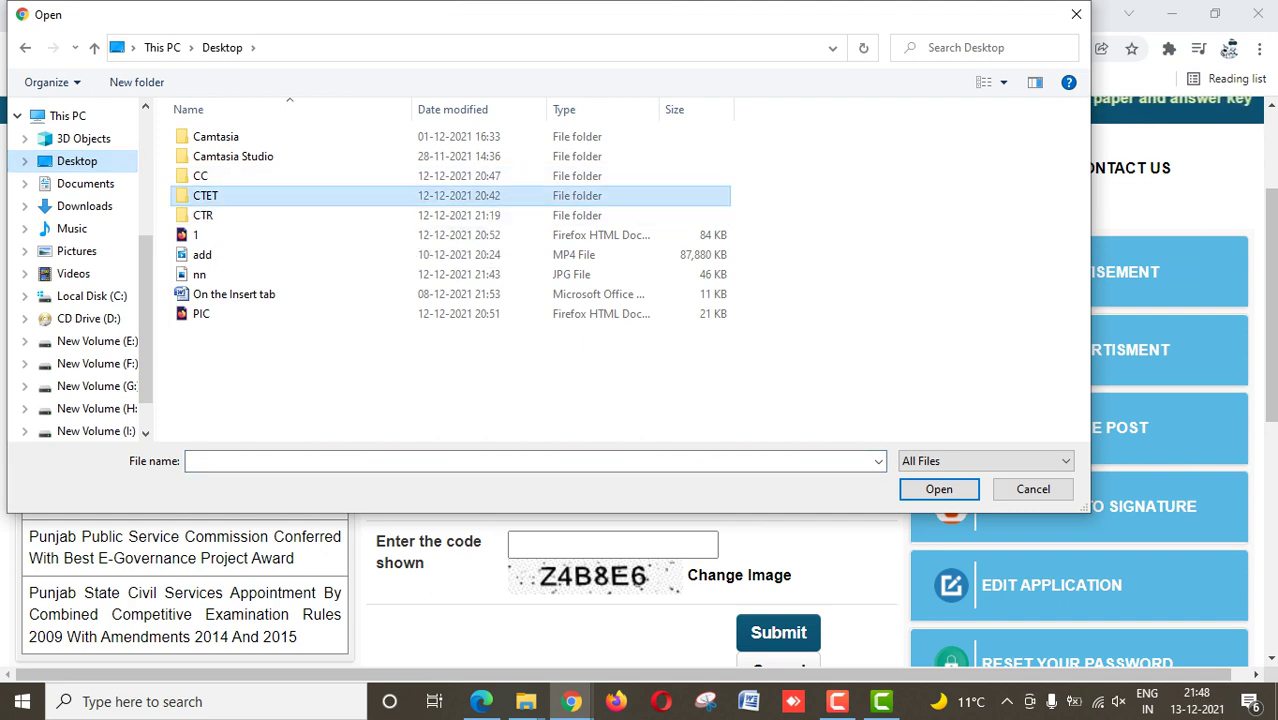
double_click(400, 195)
scroll(700, 255, "up", 4)
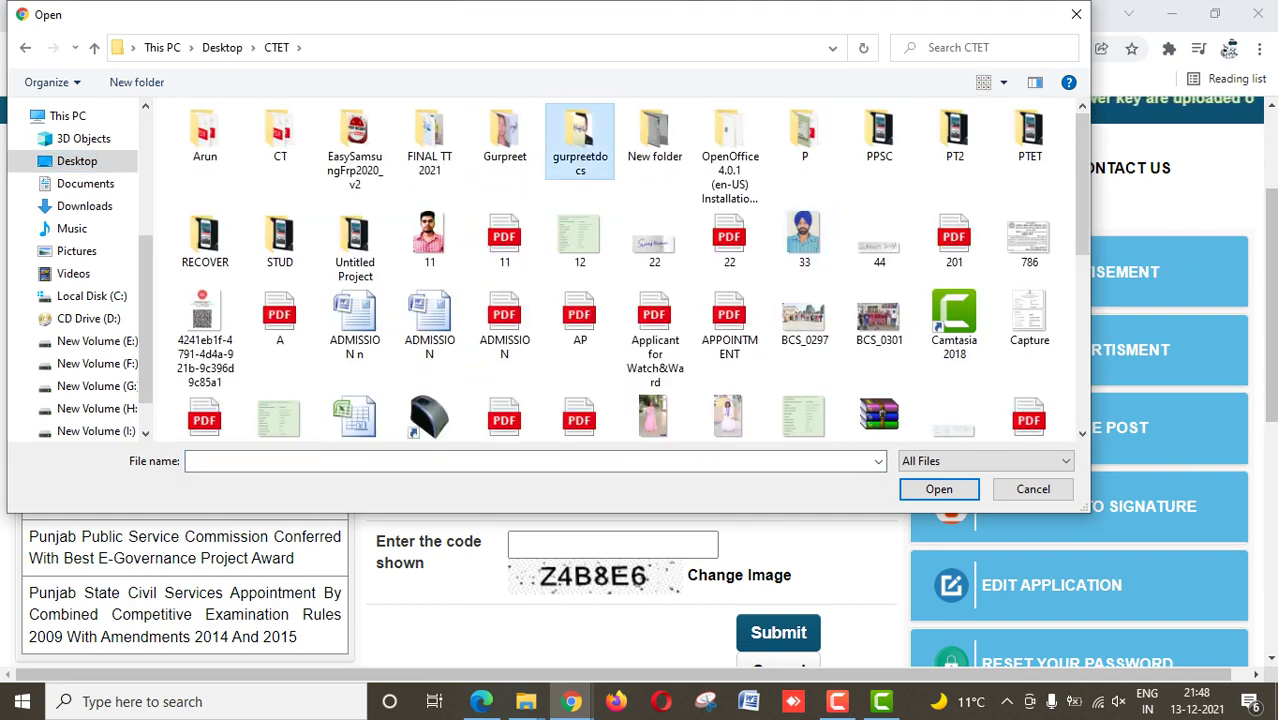
double_click(580, 140)
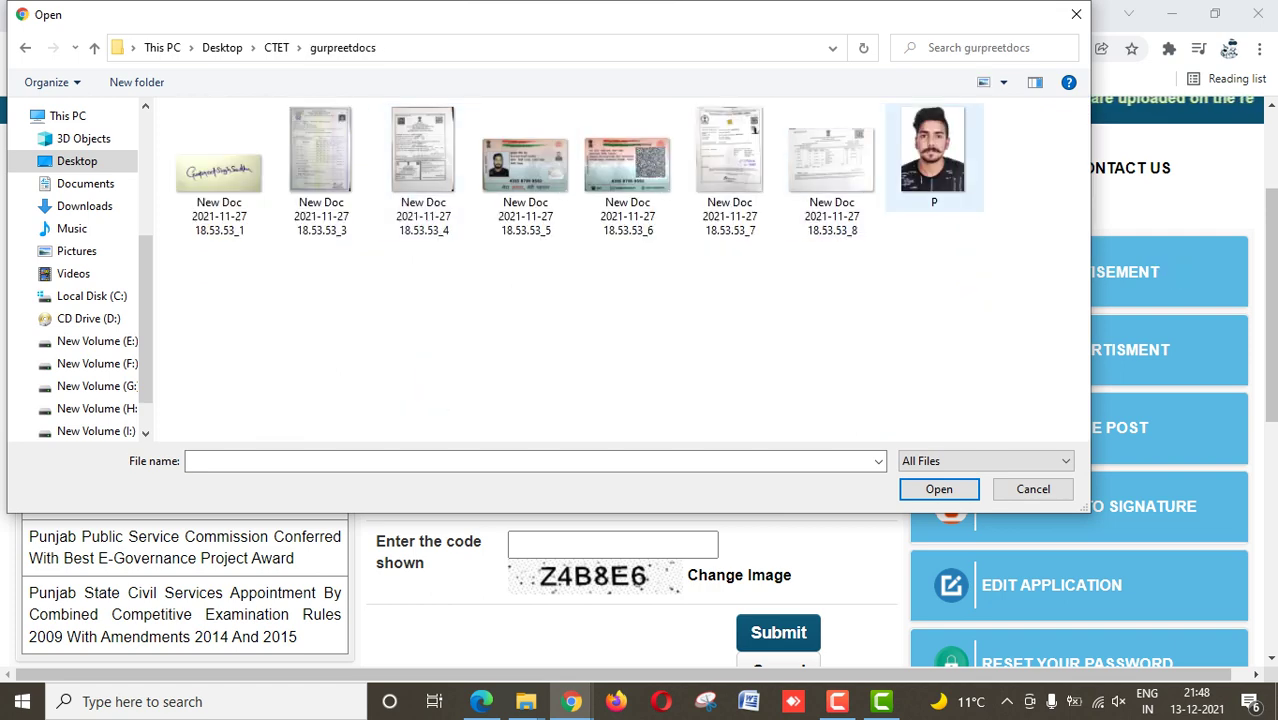
double_click(935, 160)
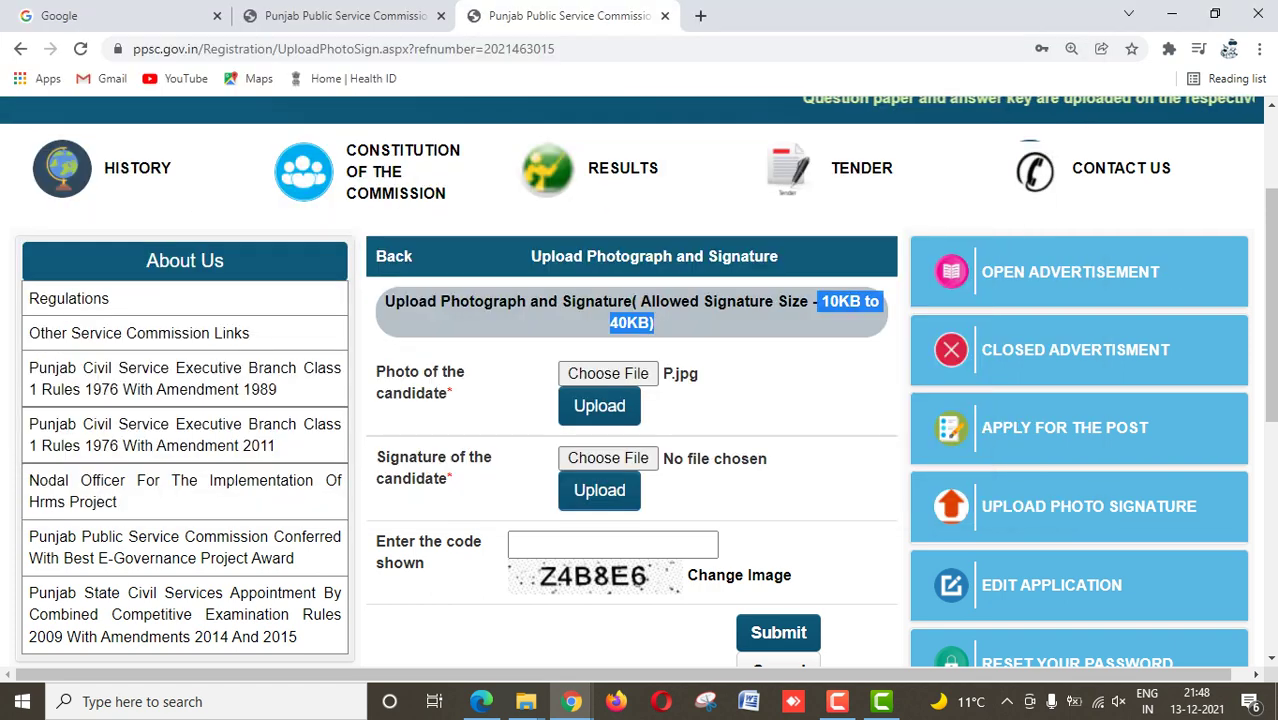
Step: Attach the handwritten signature scan, enter captcha Z4B8E6 and submit
left_click(608, 458)
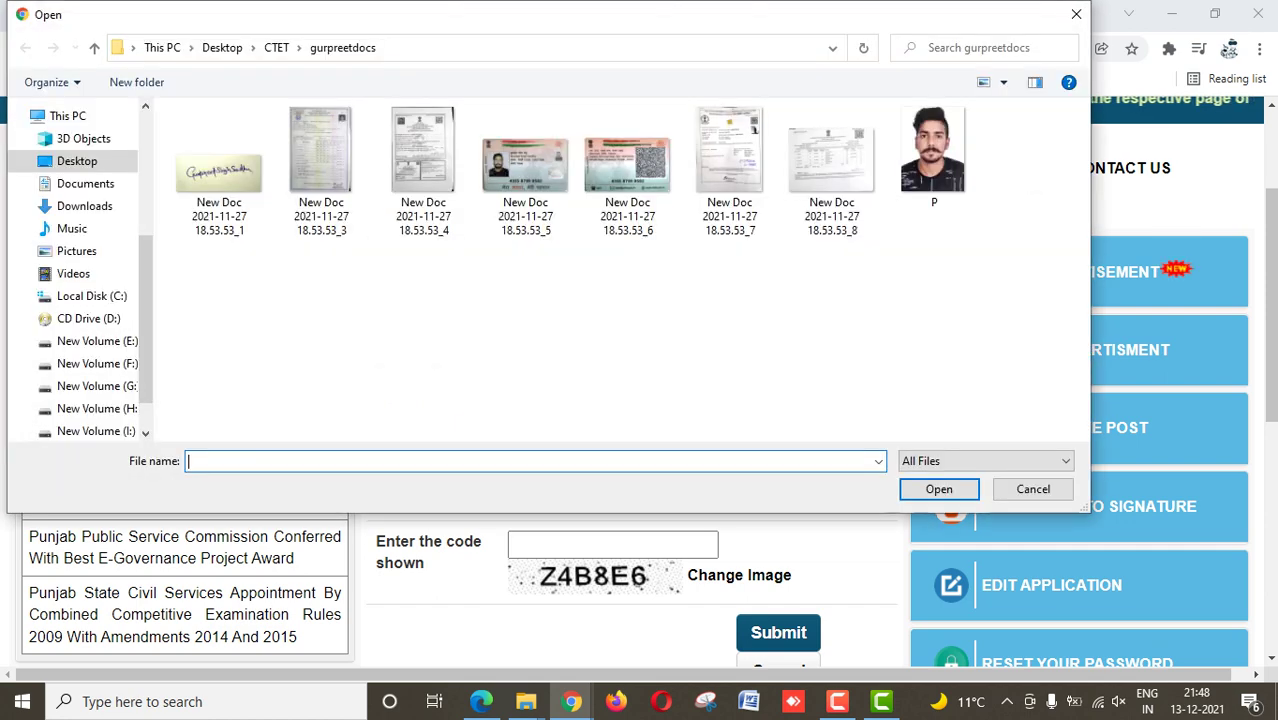
double_click(219, 160)
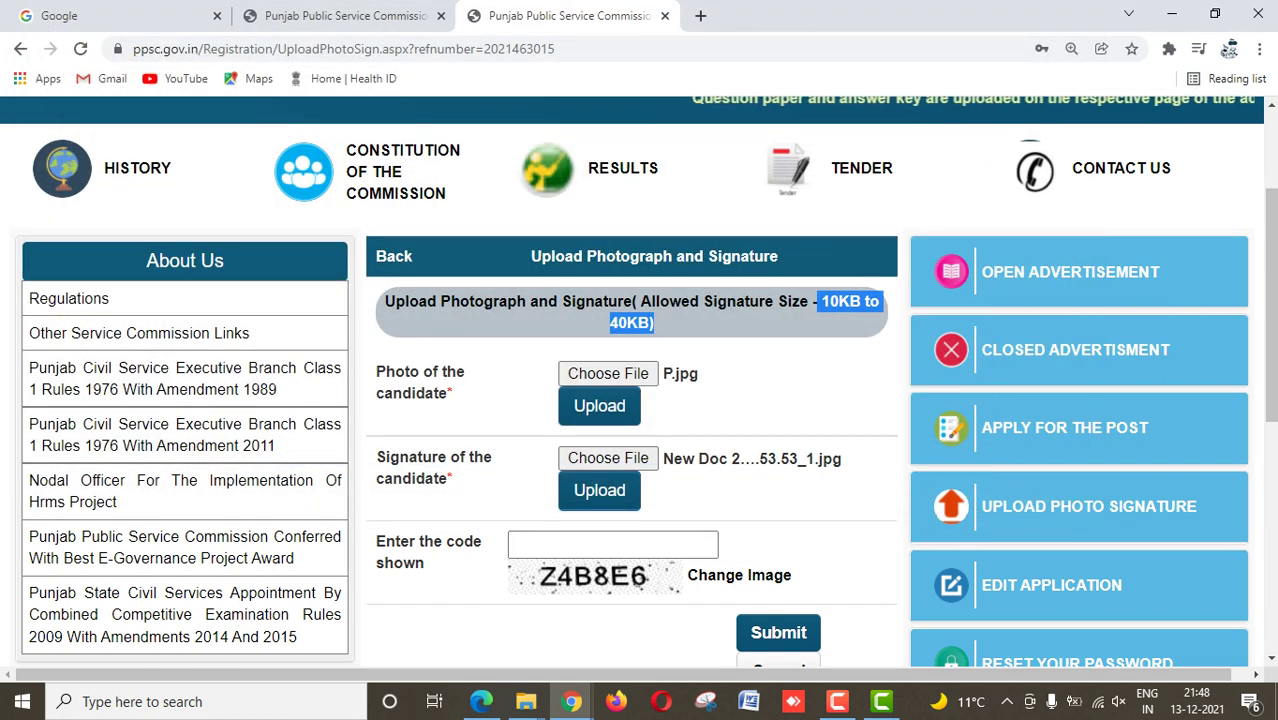
left_click(612, 544)
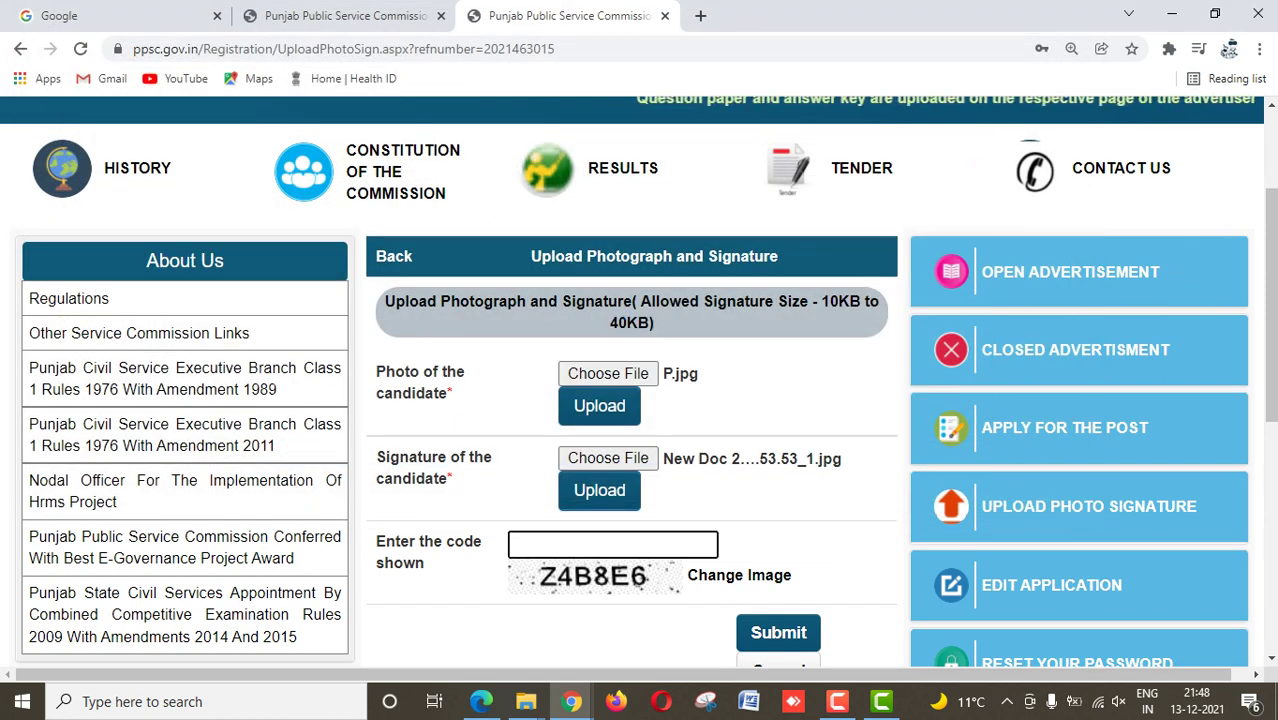
type("Z4B")
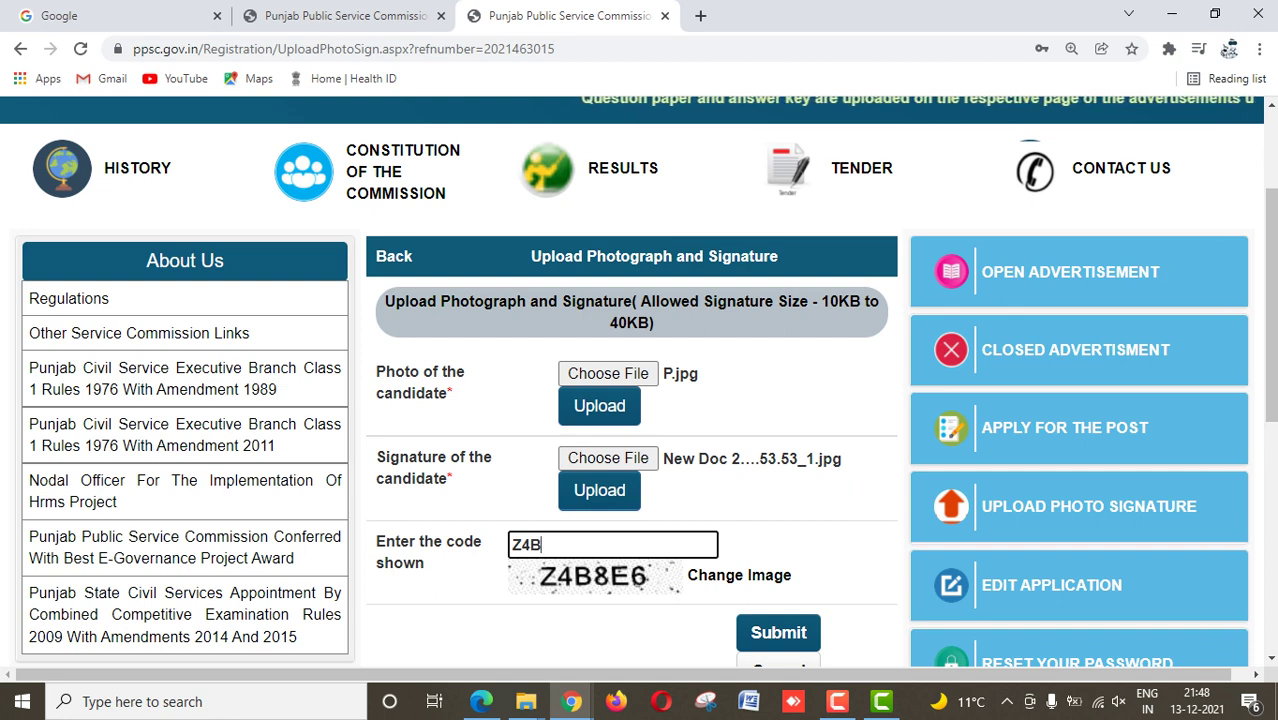
type("8E6")
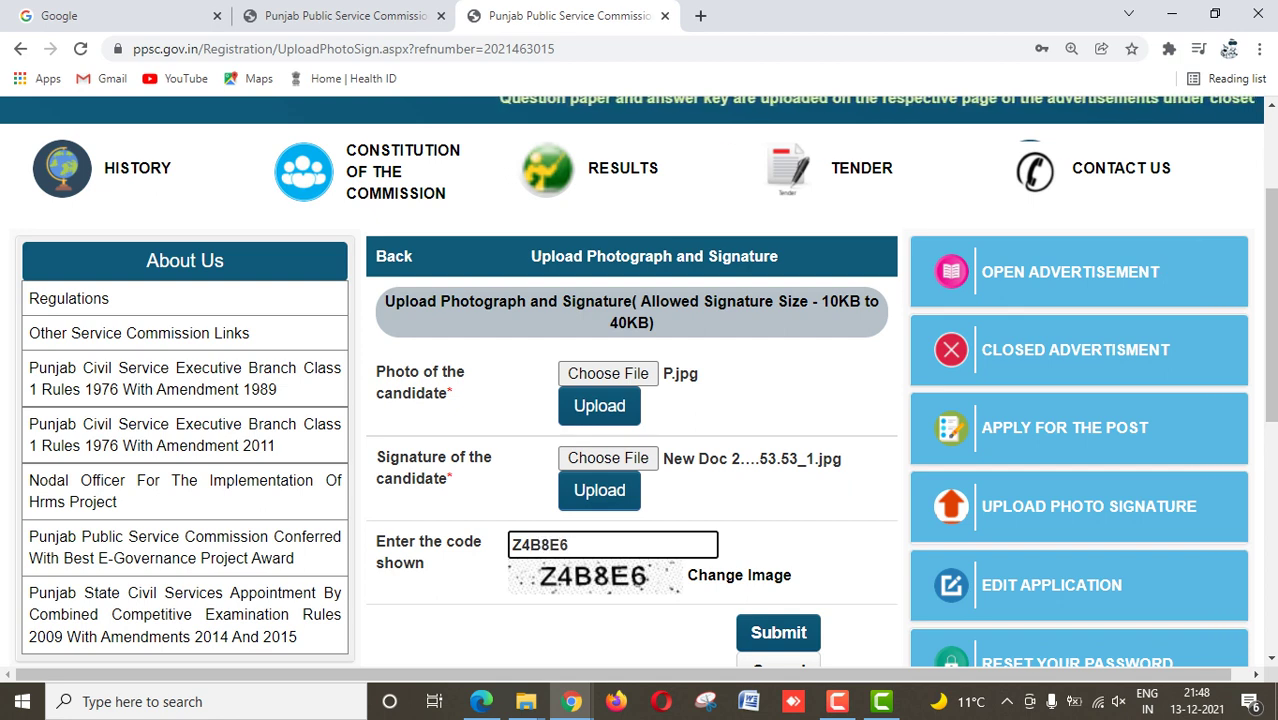
key("Return")
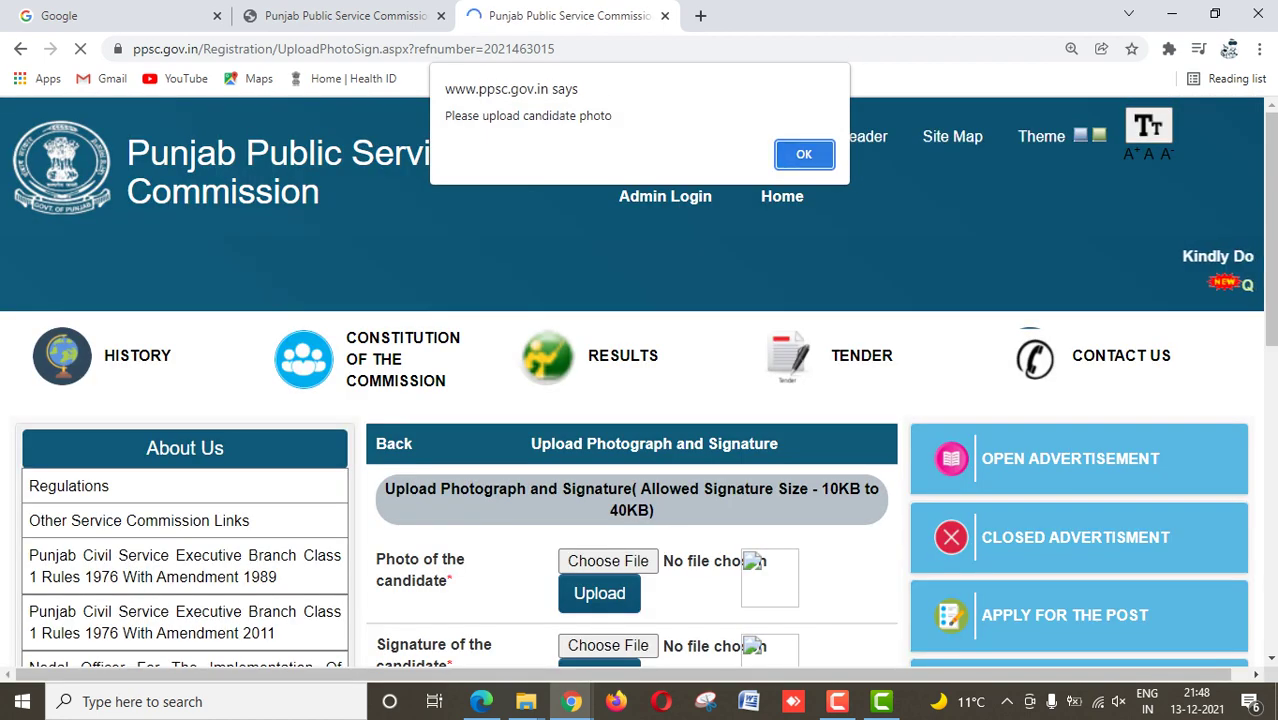
Step: Dismiss the Please upload candidate photo alert, choose photo P and upload it
key("Return")
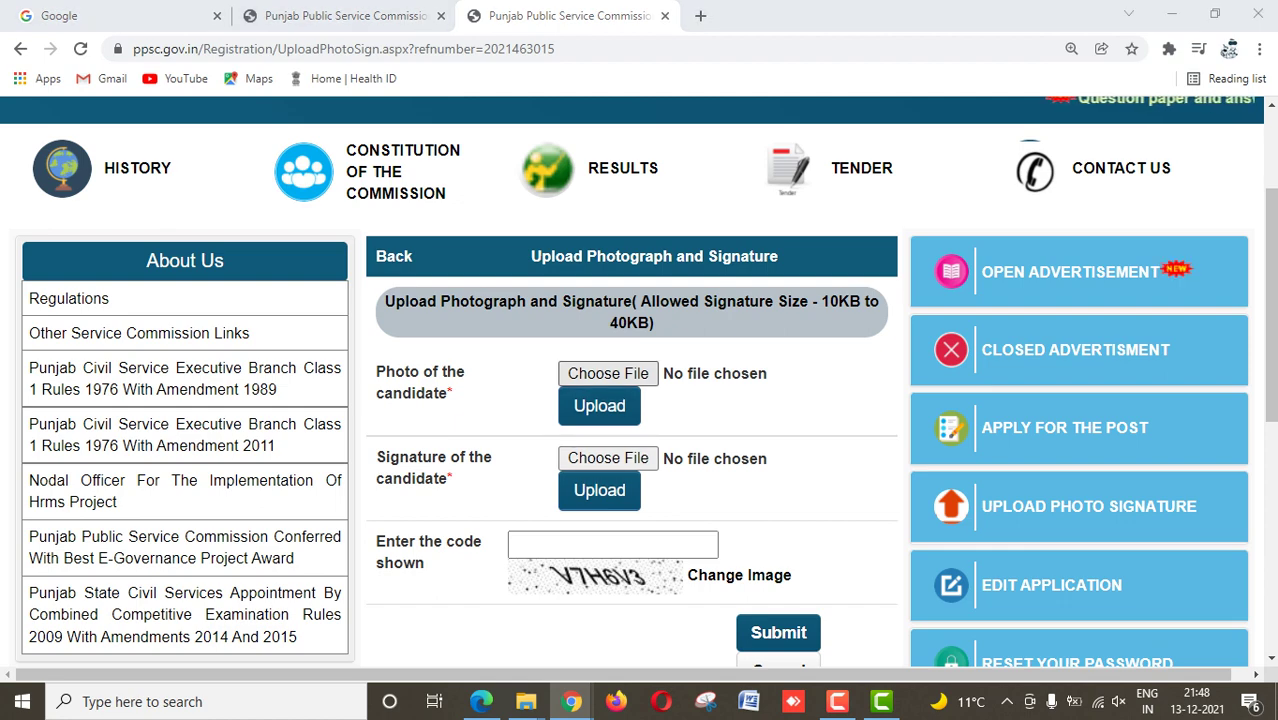
left_click(608, 373)
left_click(934, 155)
key("Return")
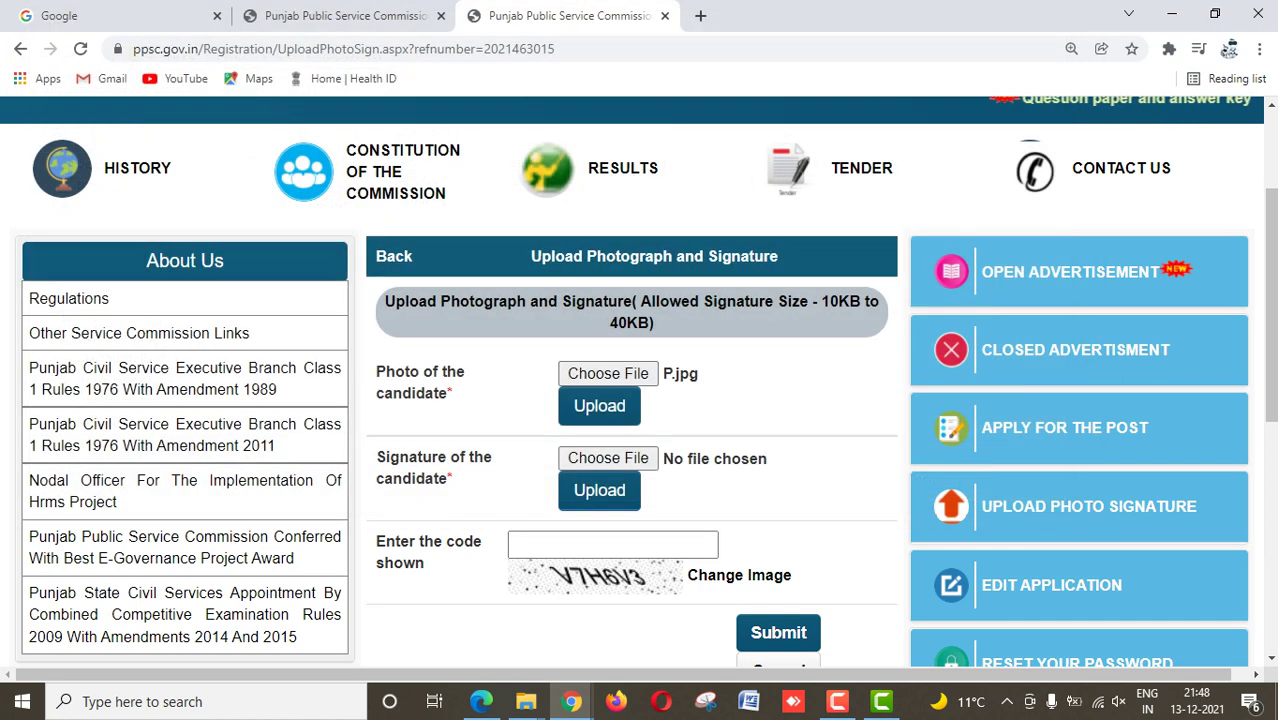
left_click(599, 490)
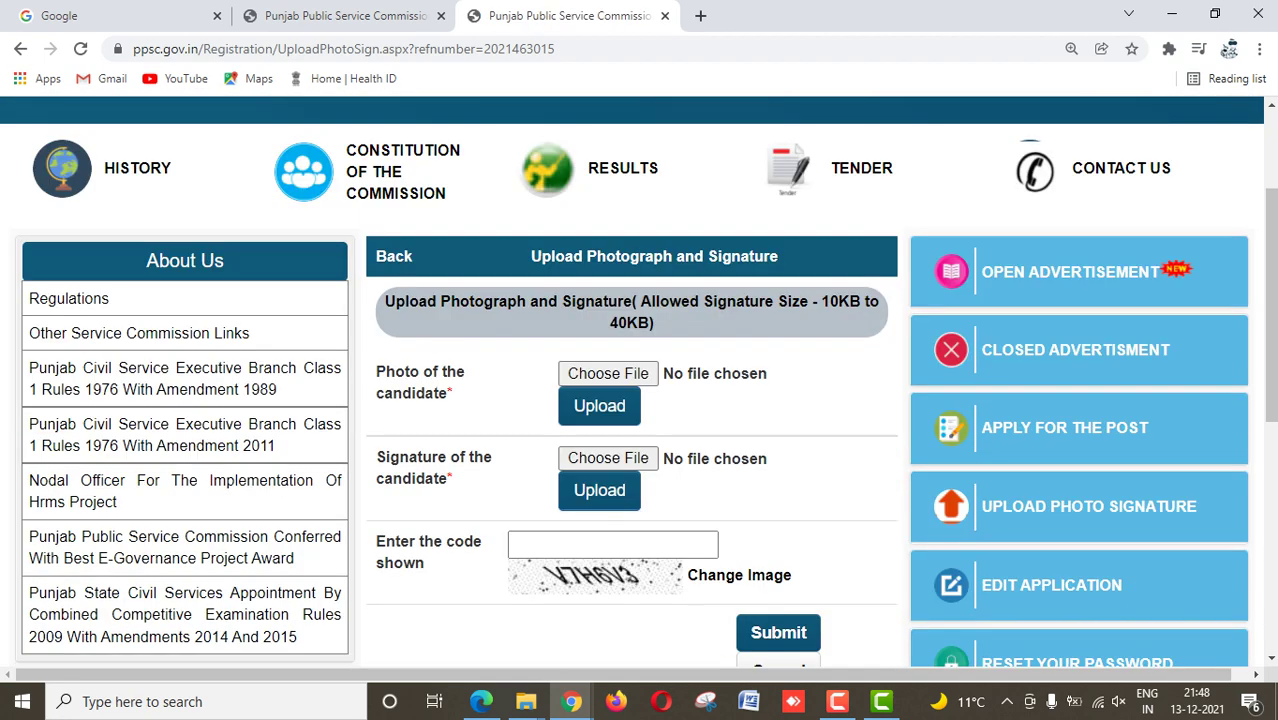
Step: Cancel the signature file chooser, then reselect photo P and upload it again
left_click(608, 458)
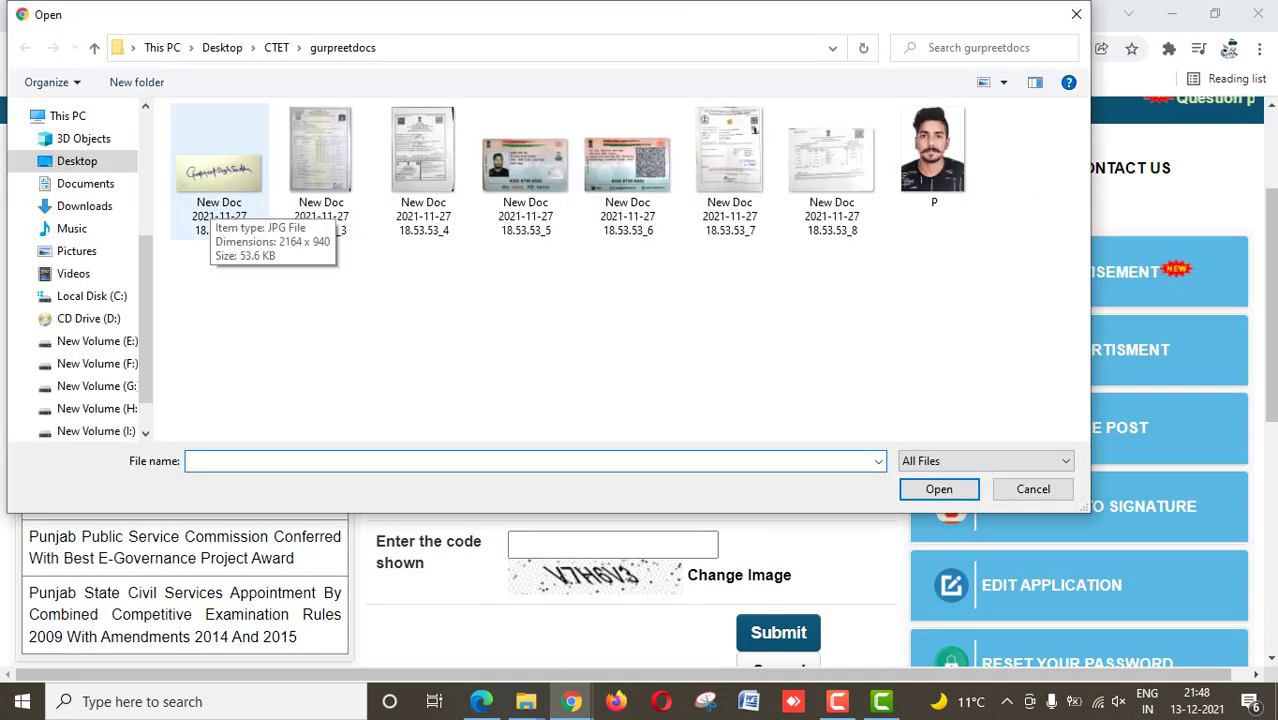
left_click(1033, 489)
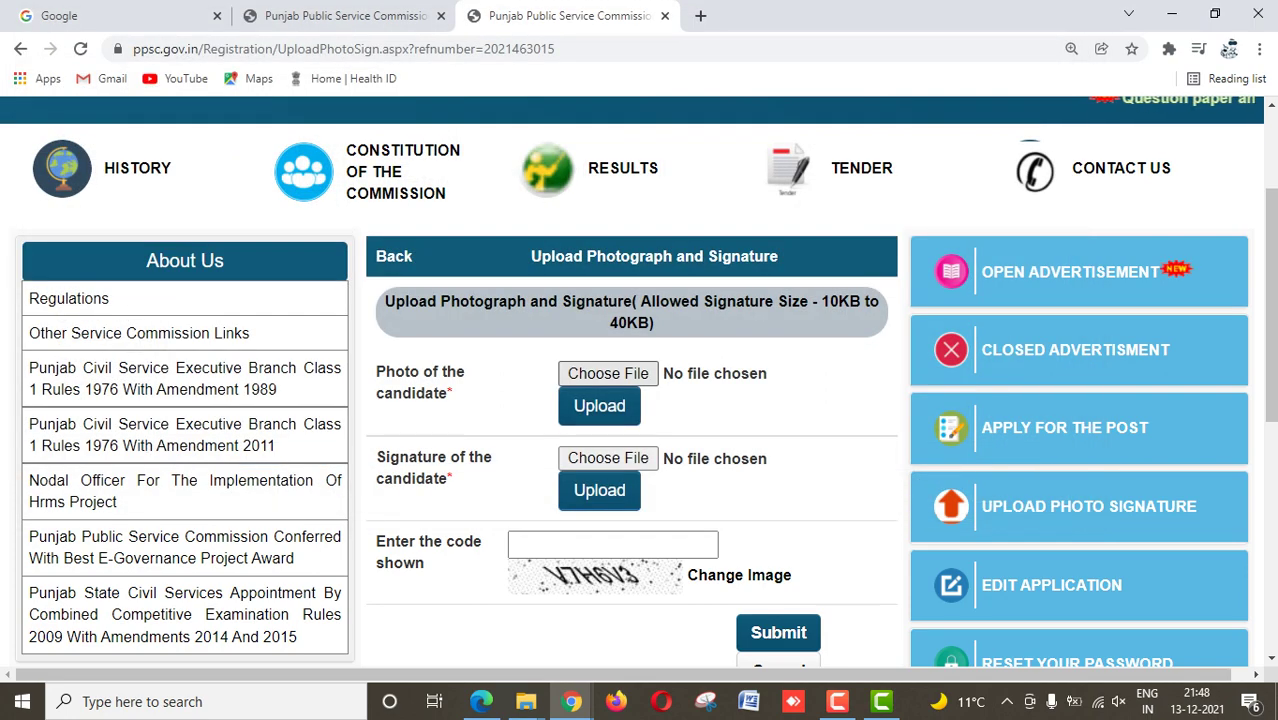
left_click(608, 373)
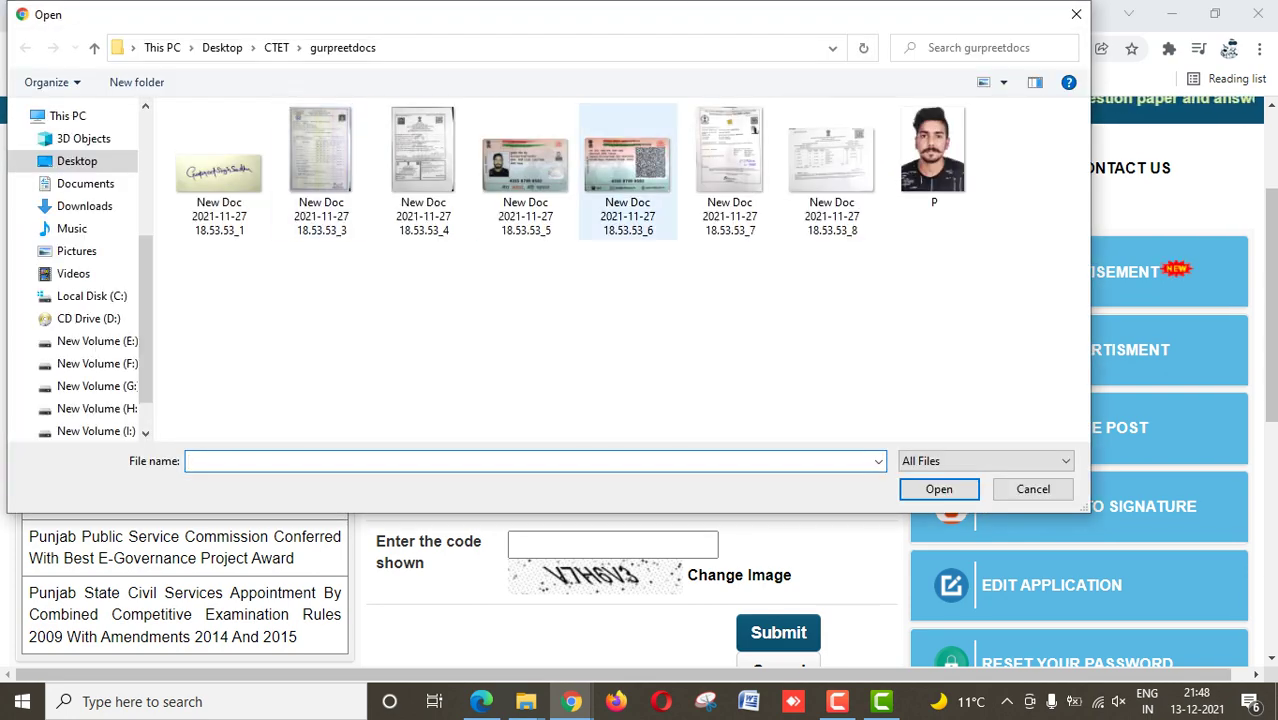
double_click(934, 155)
left_click(599, 405)
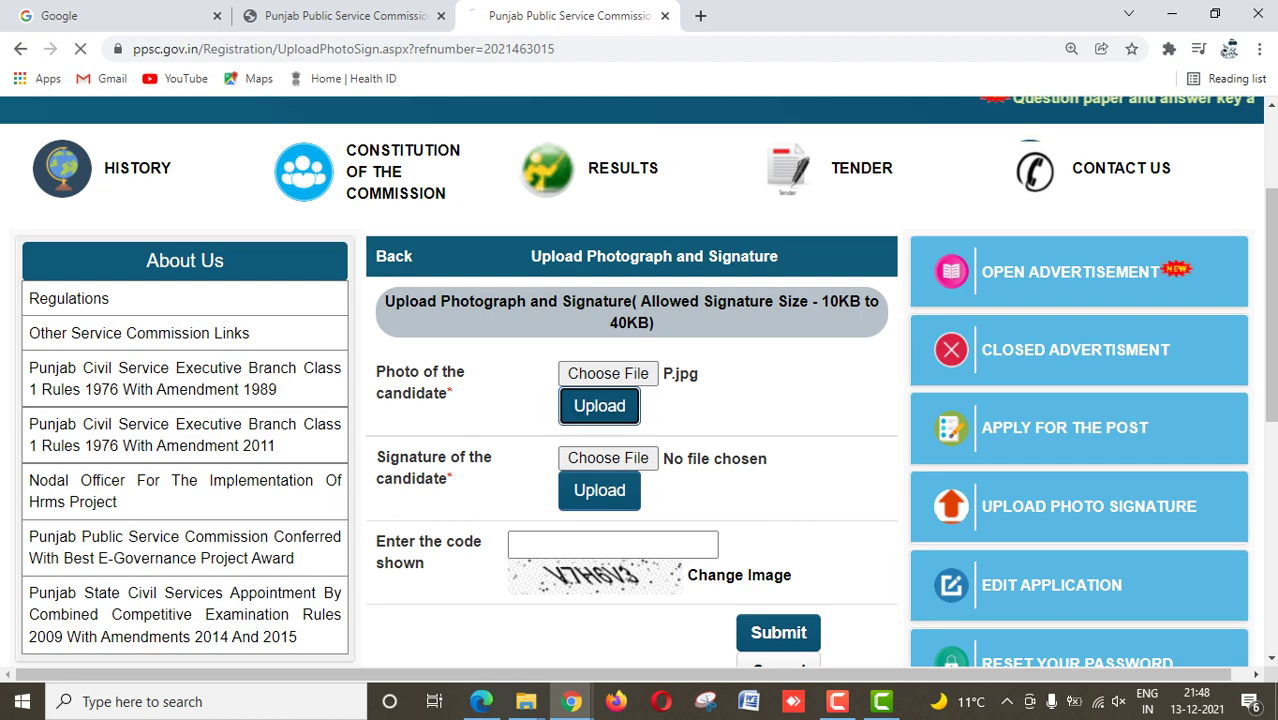
Step: Upload the scanned signature file, then try the Sl signature image instead
left_click(608, 458)
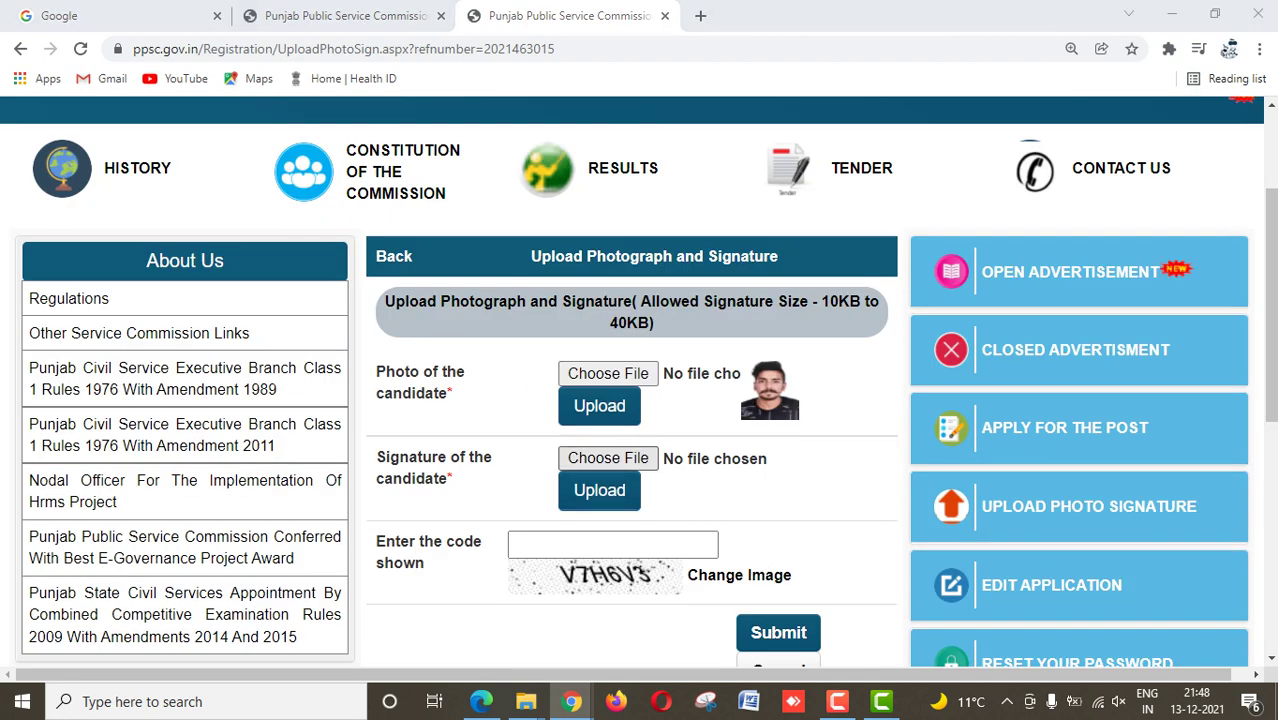
double_click(220, 150)
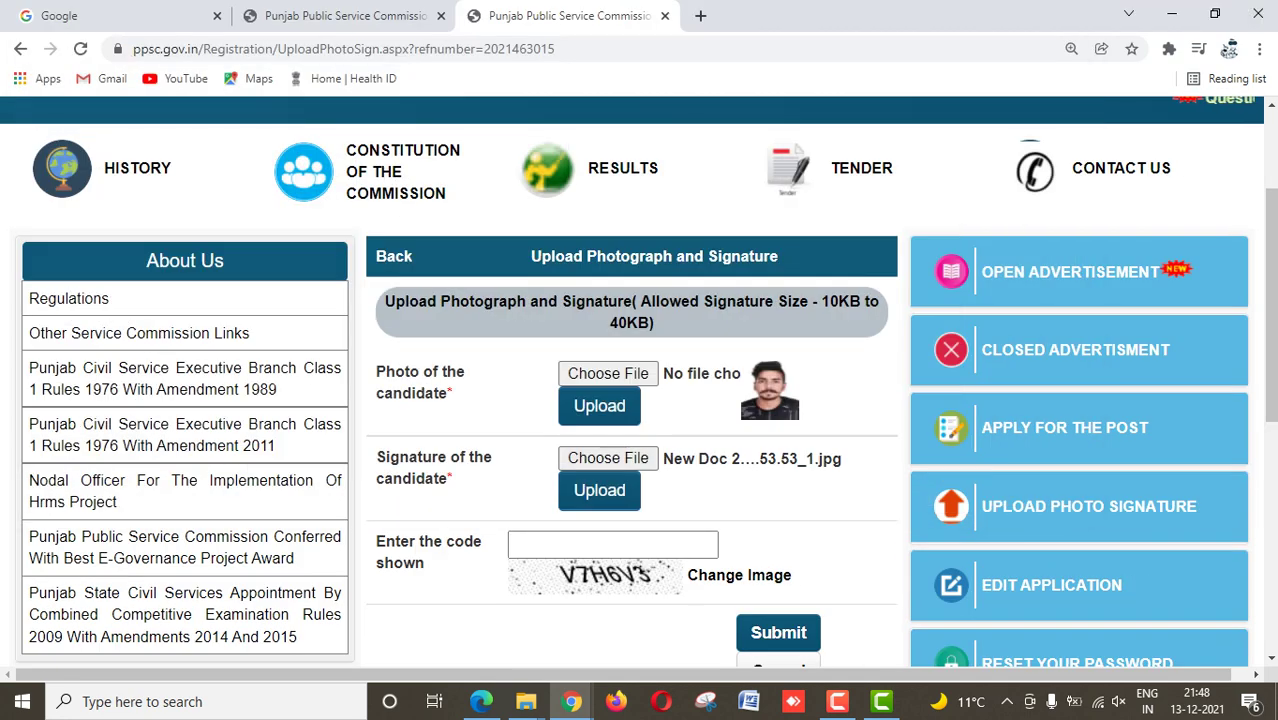
left_click(599, 490)
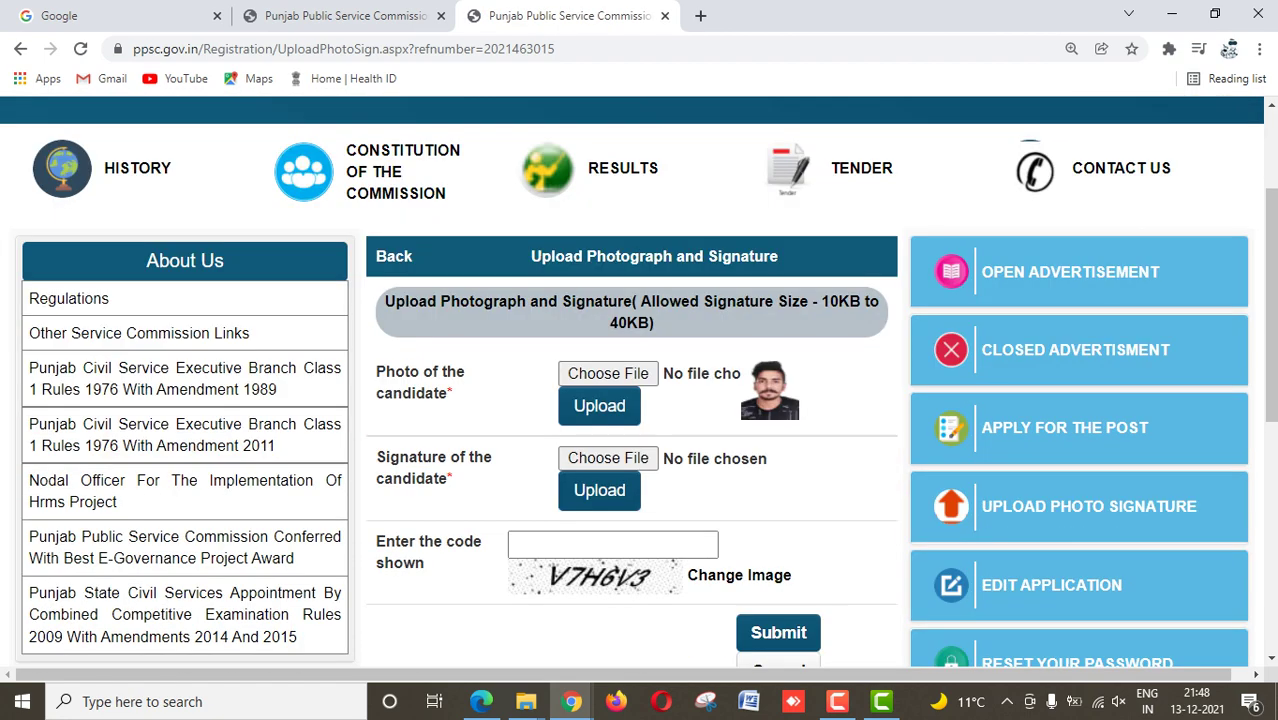
left_click(608, 458)
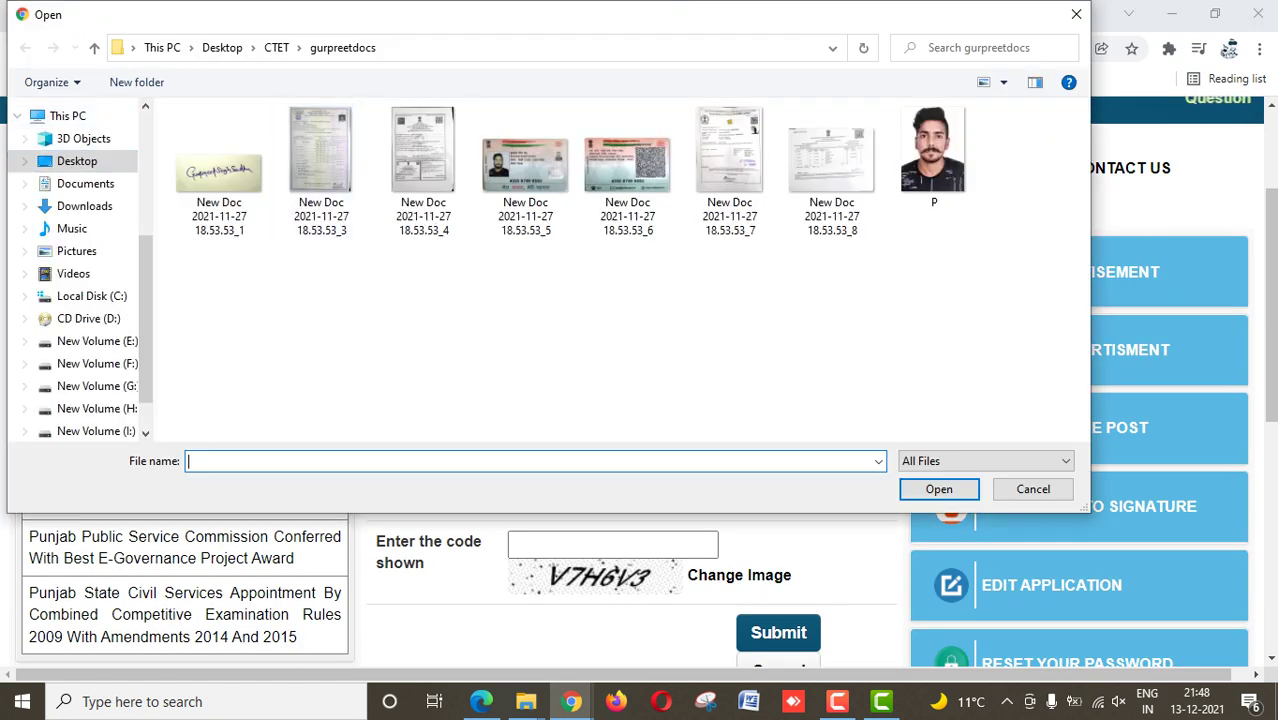
left_click(94, 47)
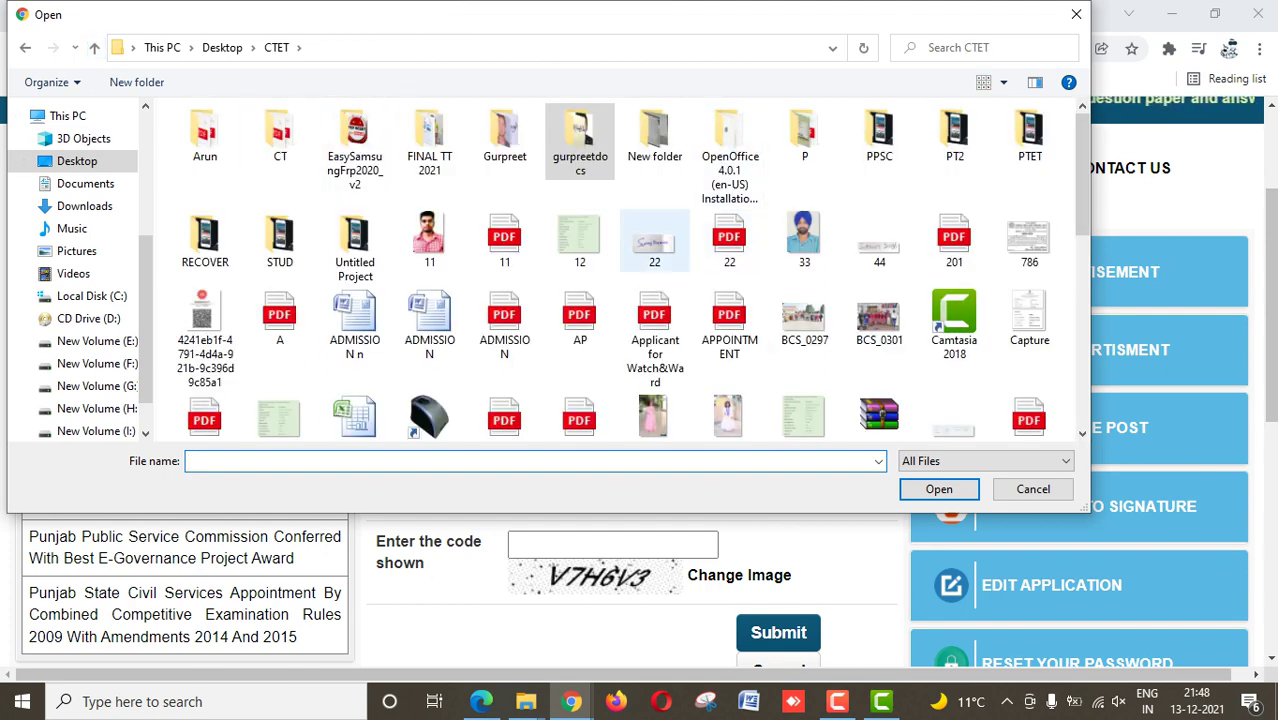
double_click(505, 135)
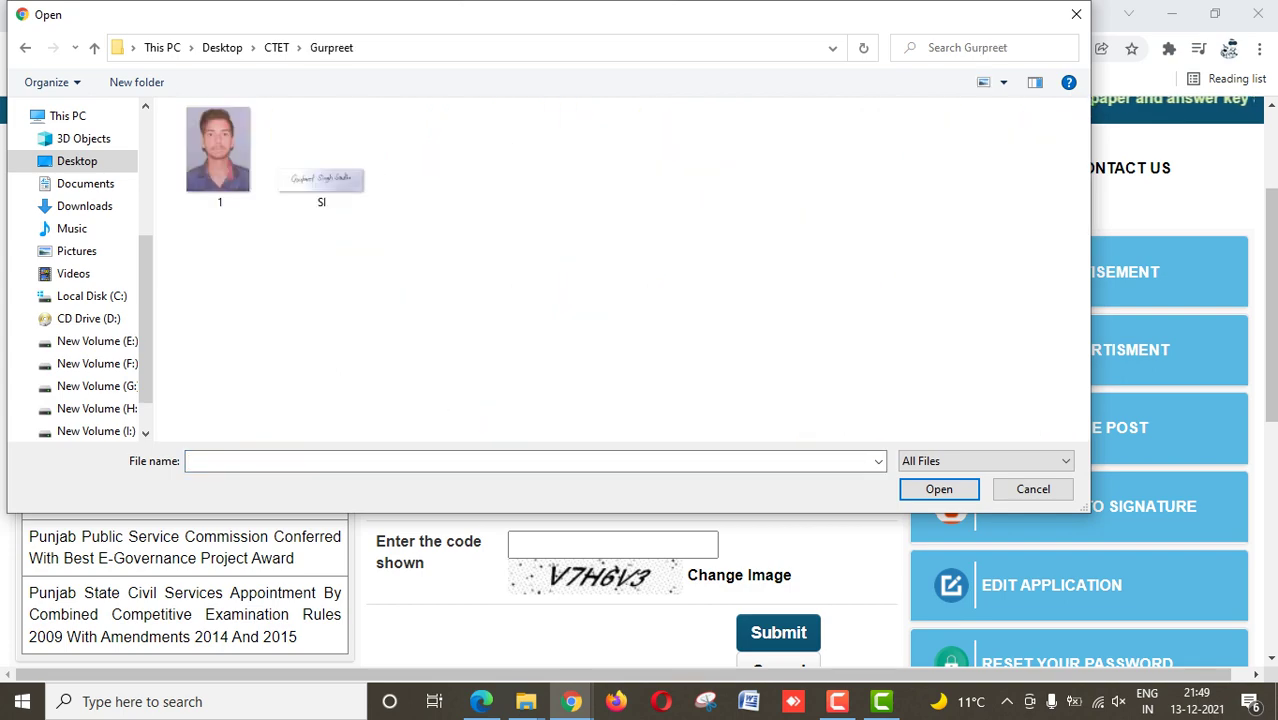
double_click(325, 160)
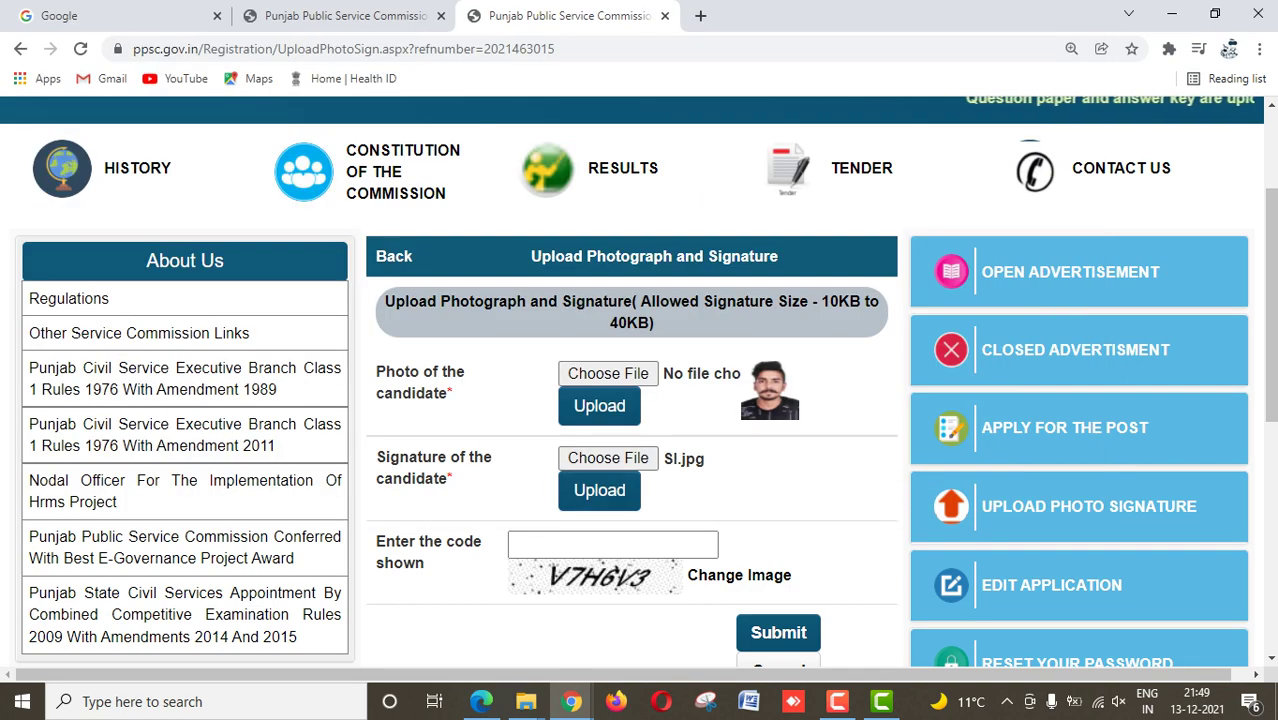
left_click(599, 490)
Step: Pick the 22 signature image from Desktop > CTET and upload it
left_click(608, 458)
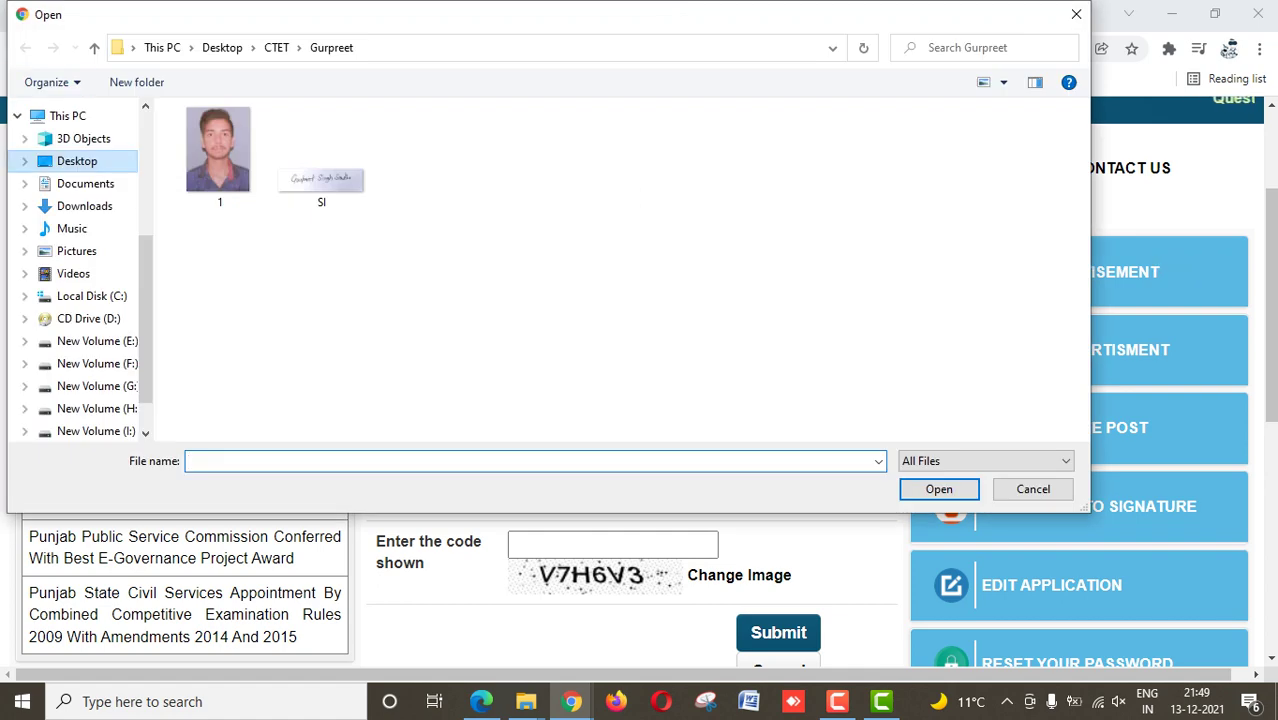
left_click(77, 161)
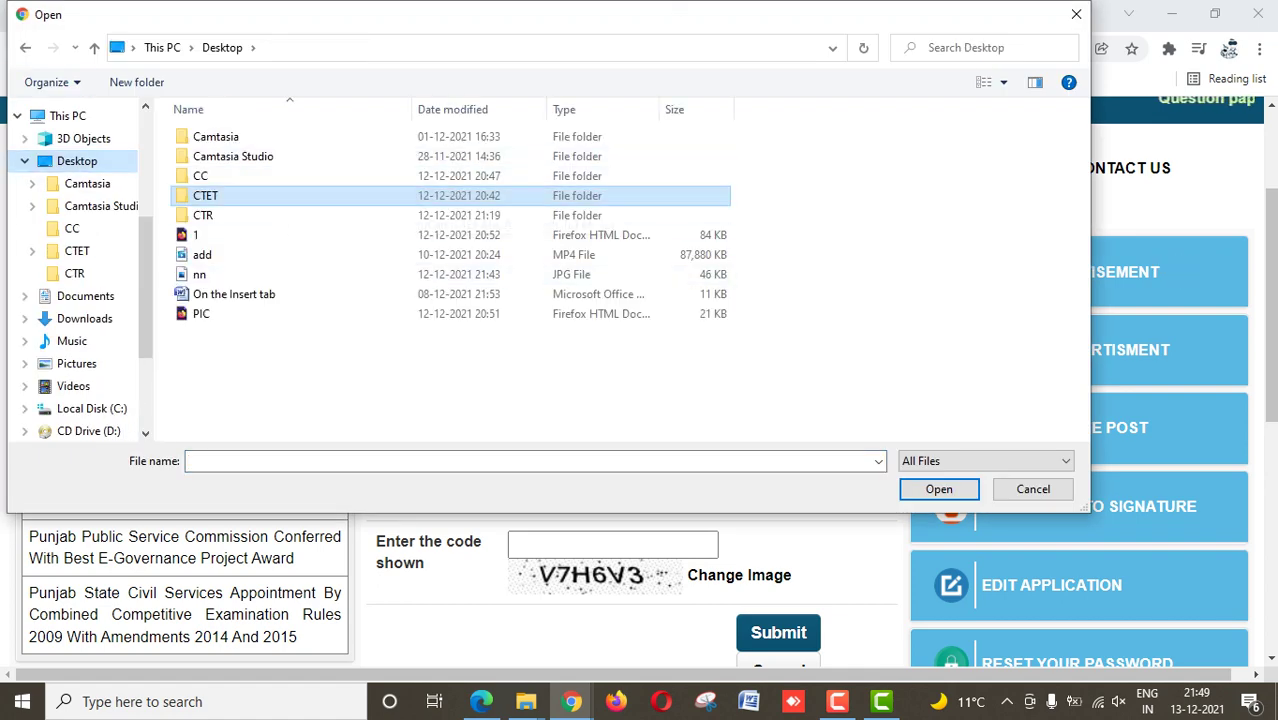
double_click(430, 196)
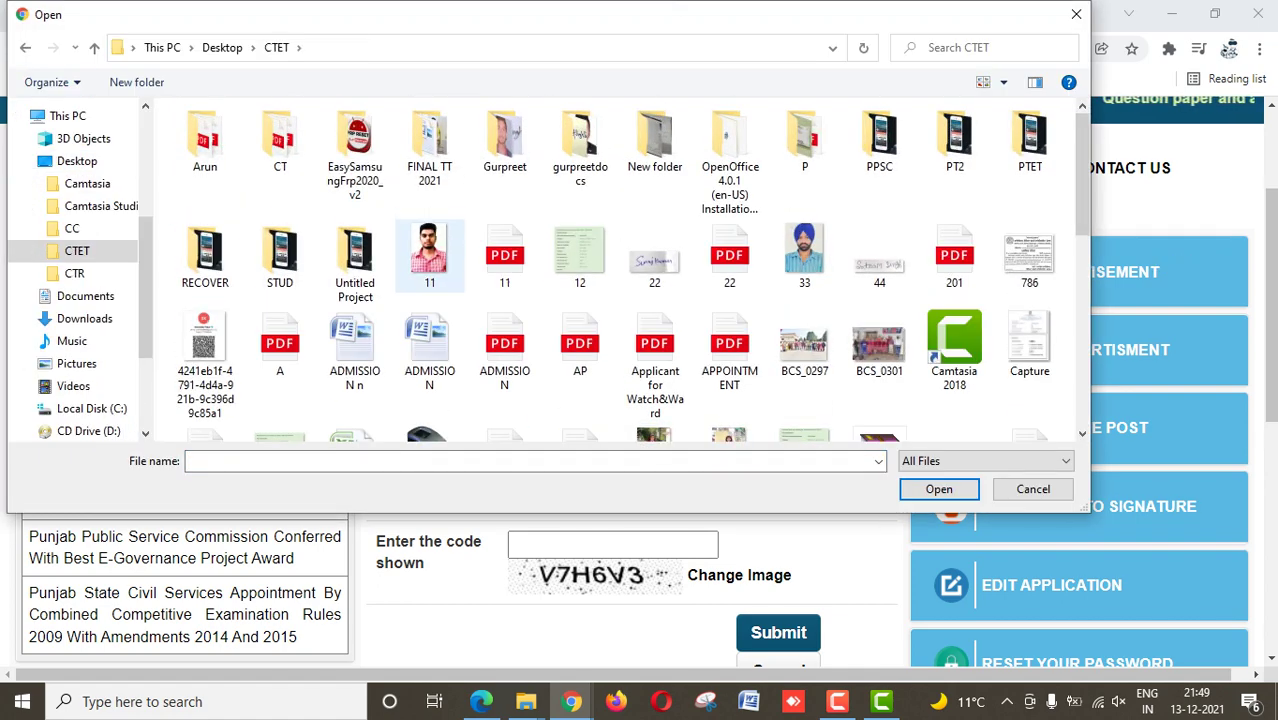
scroll(430, 255, "up", 3)
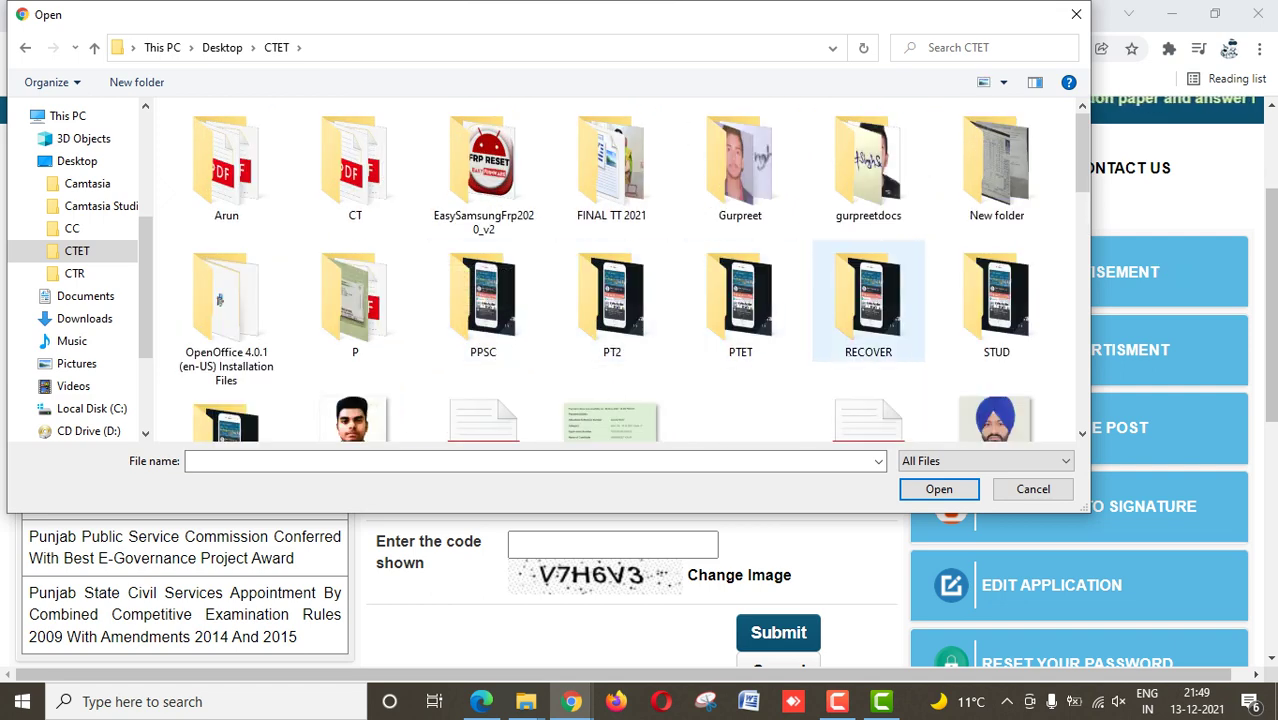
double_click(355, 300)
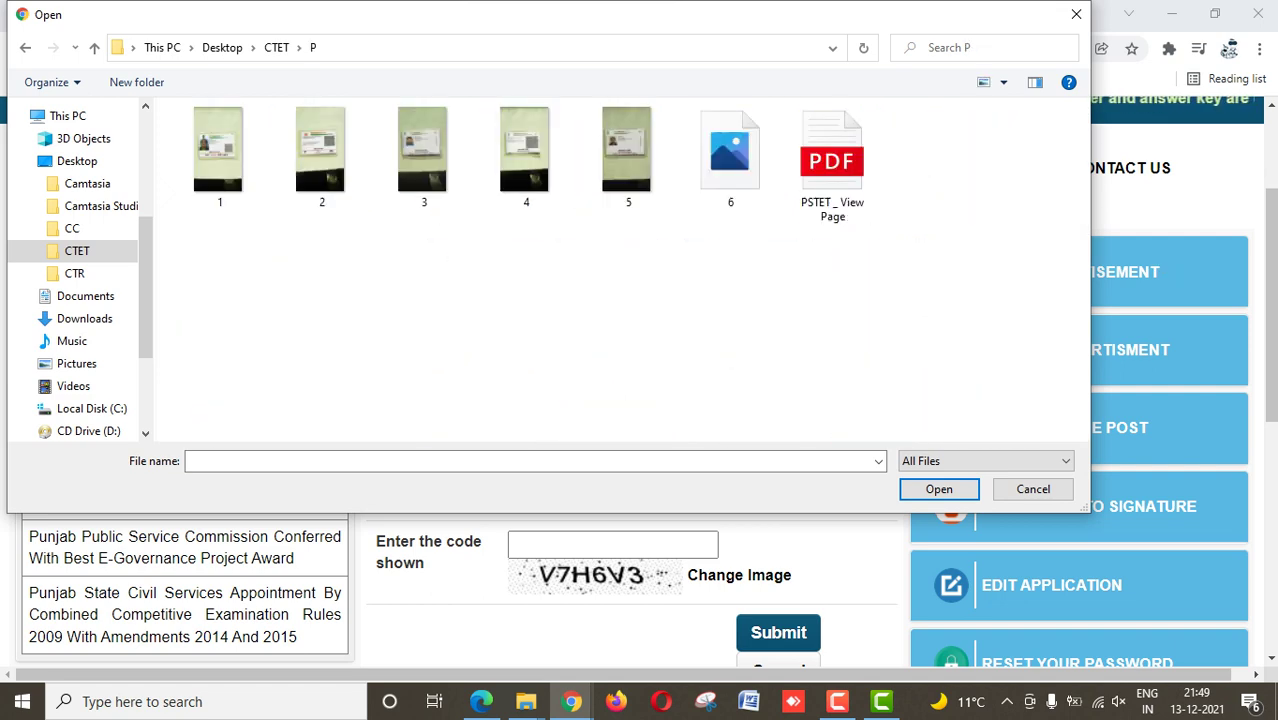
key("BackSpace")
scroll(611, 228, "down", 3)
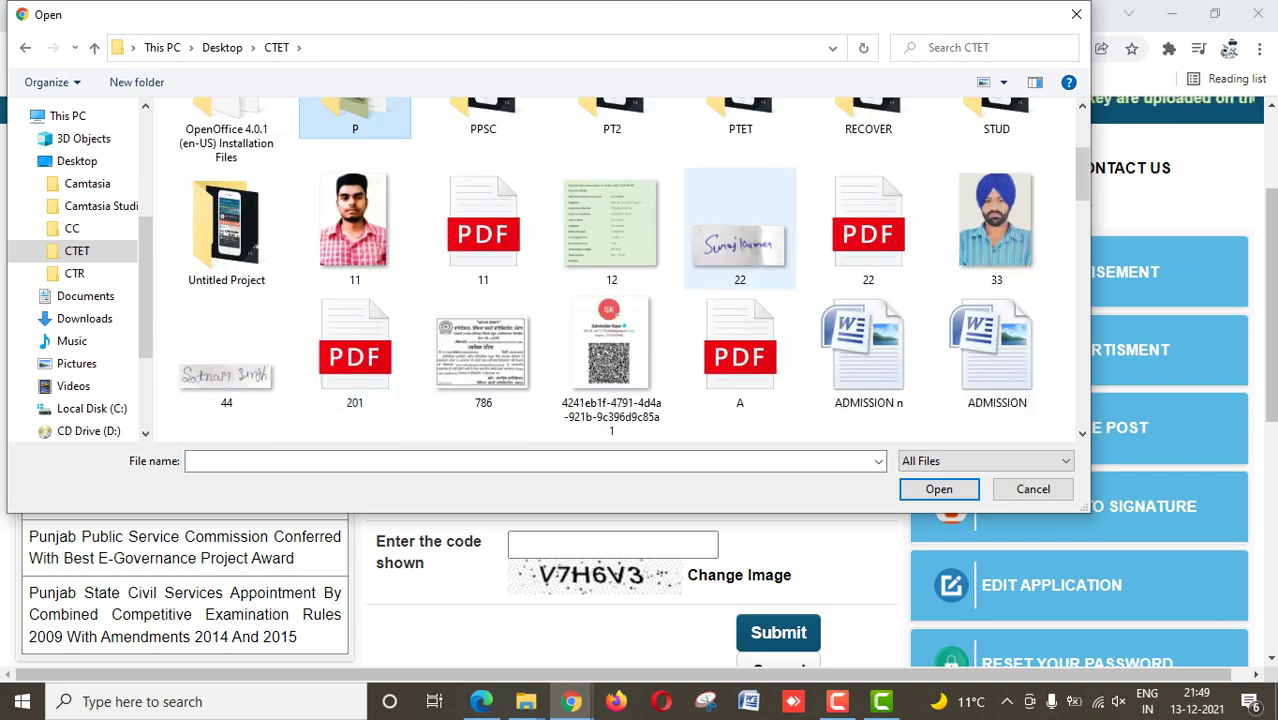
double_click(740, 240)
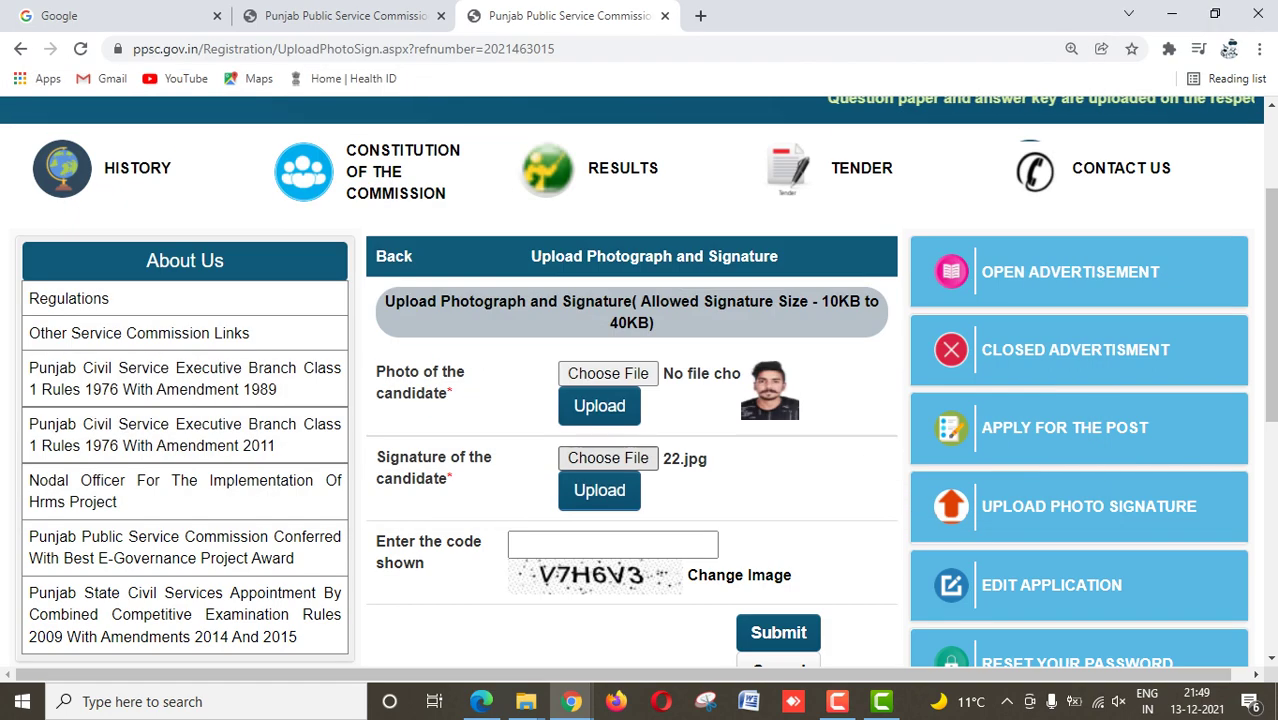
left_click(599, 490)
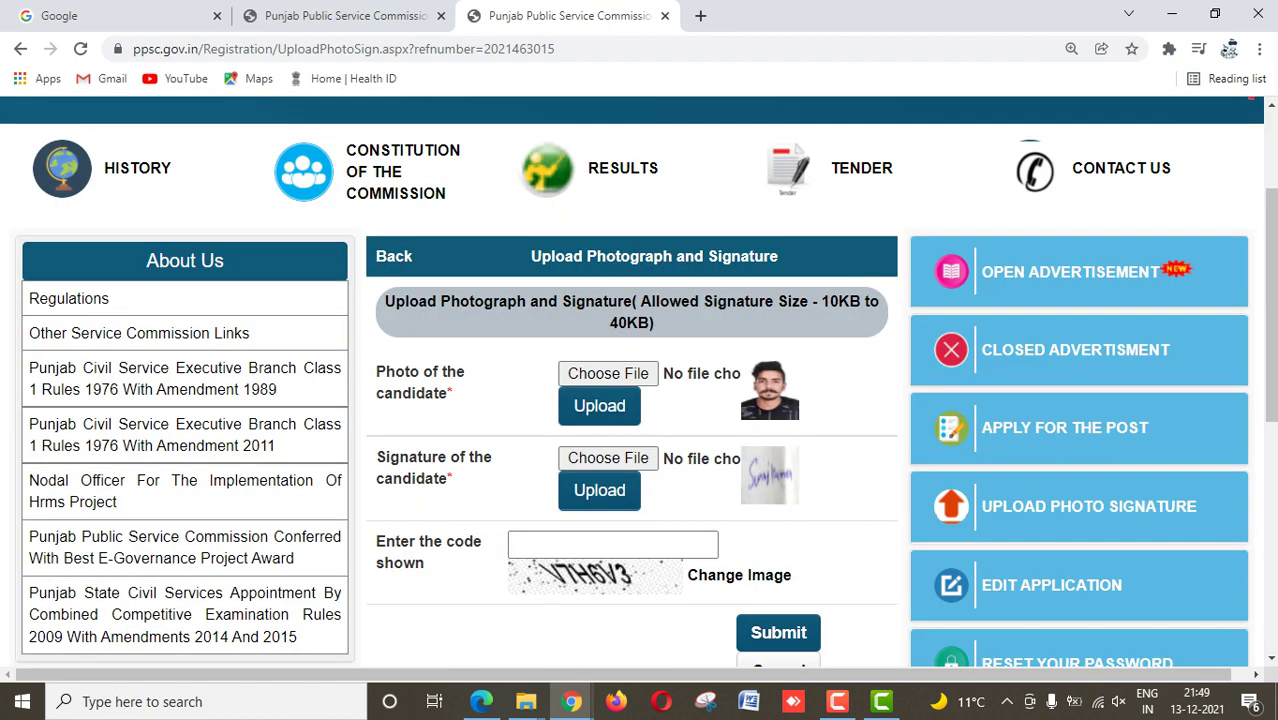
Step: Enter captcha V7H6V3 and submit, confirming registration for PRINCIPAL GROUP A
left_click(600, 544)
type("V")
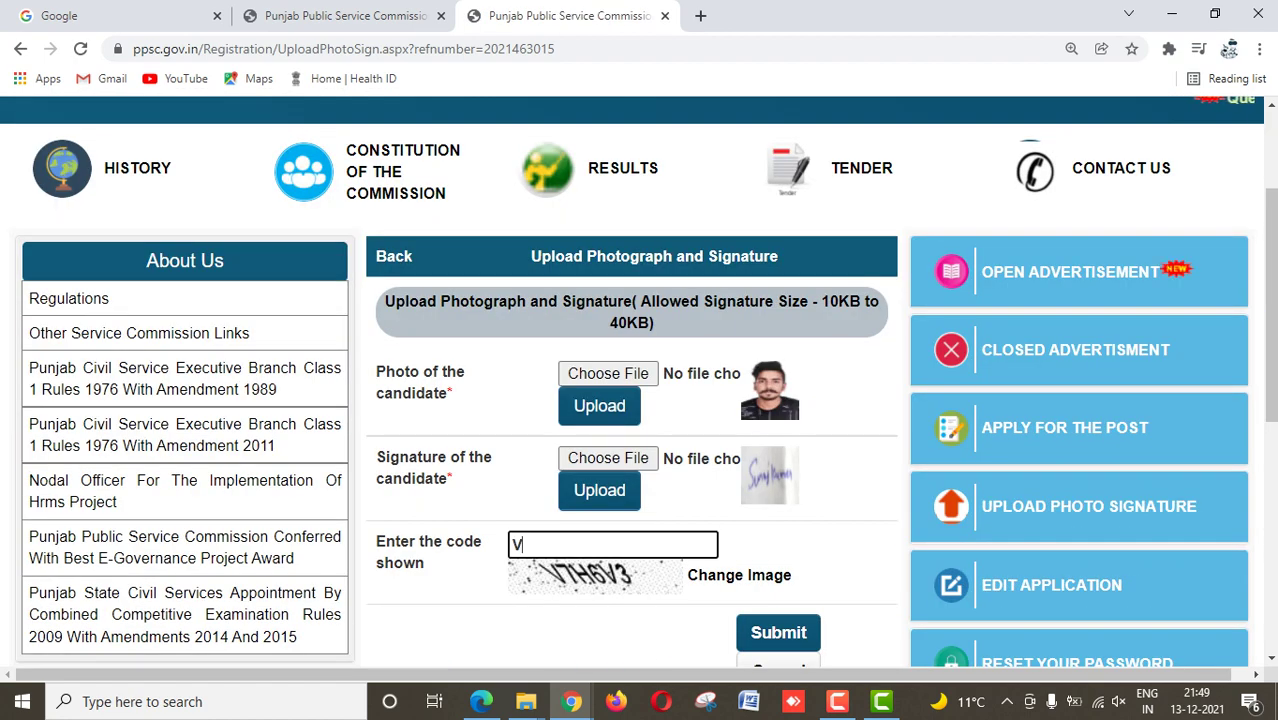
type("7H")
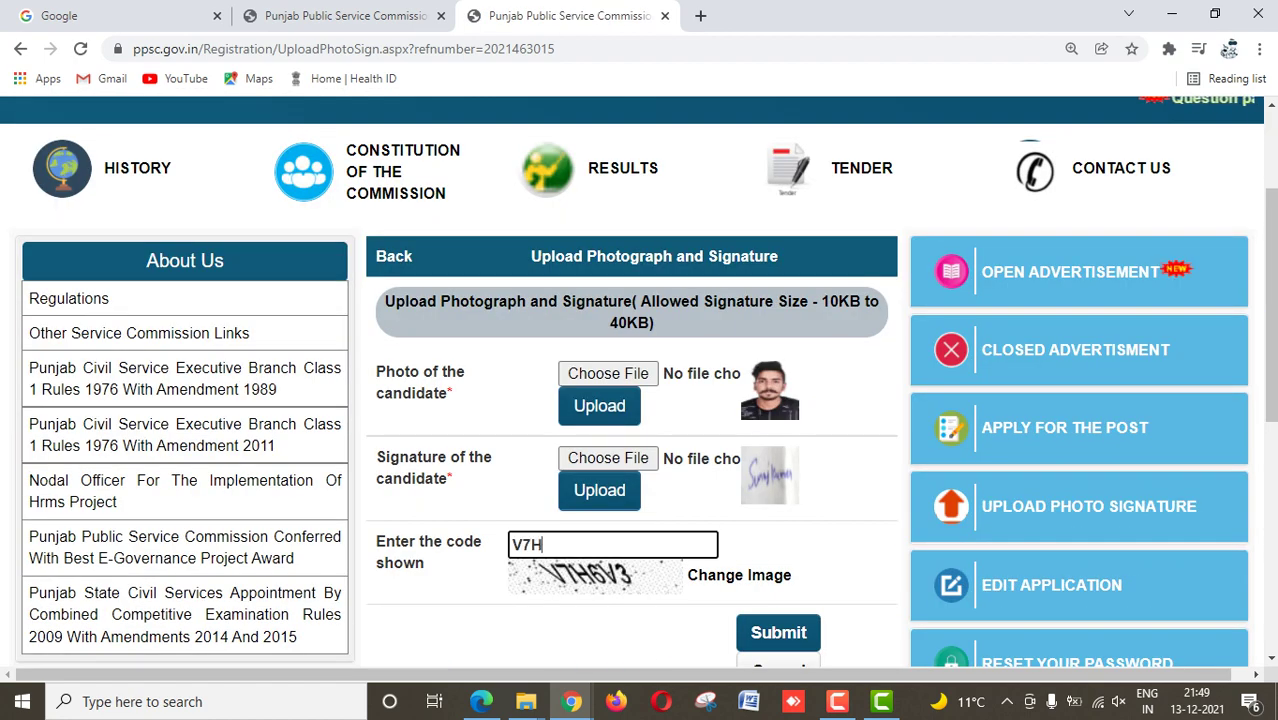
type("6")
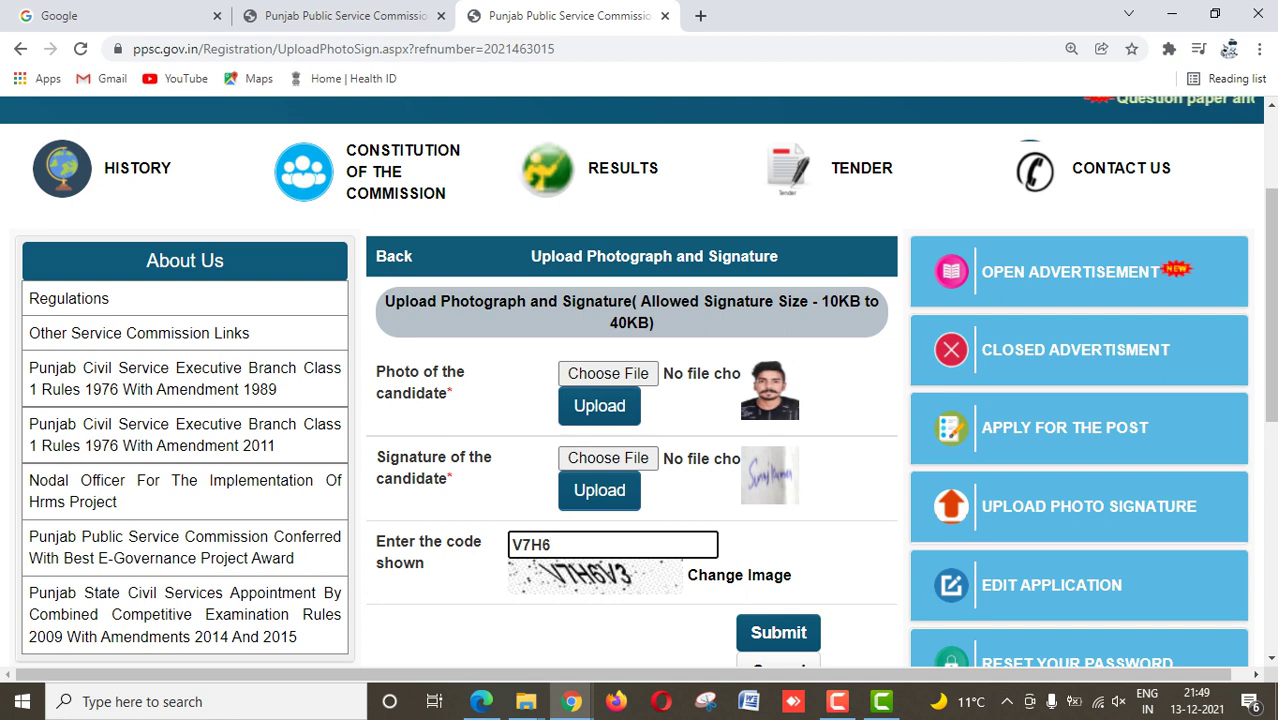
type("V3")
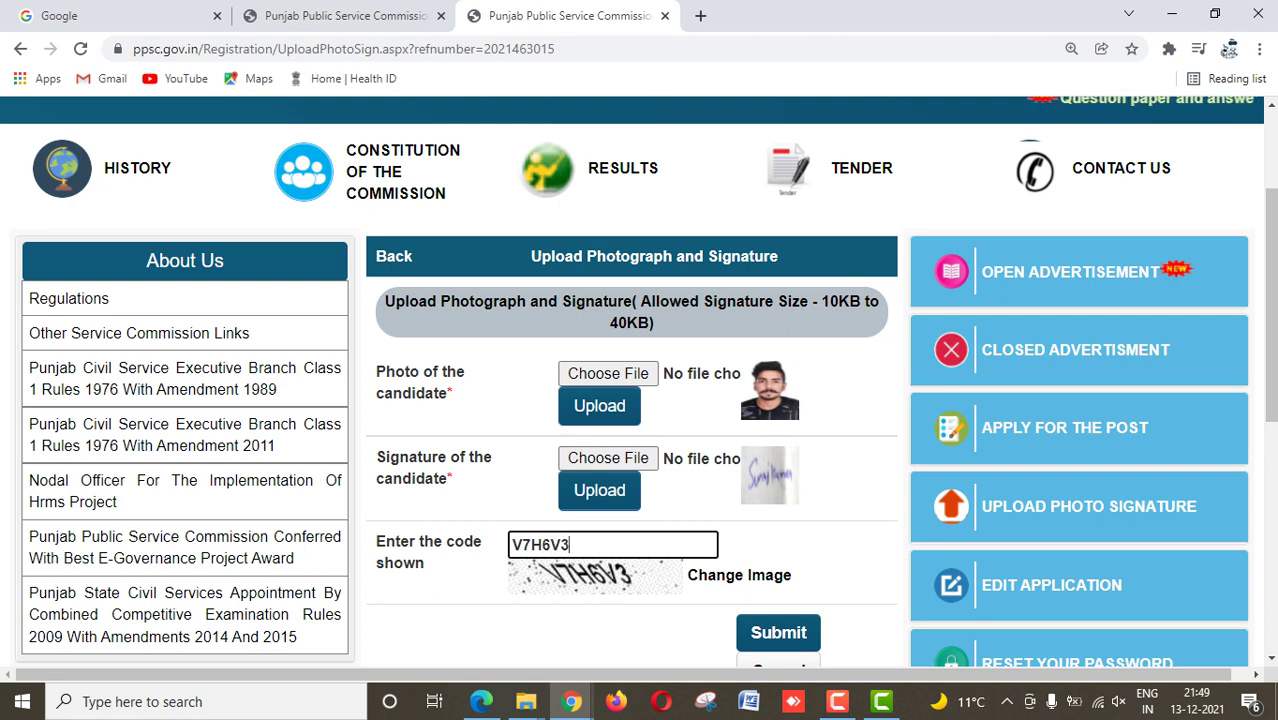
key("Return")
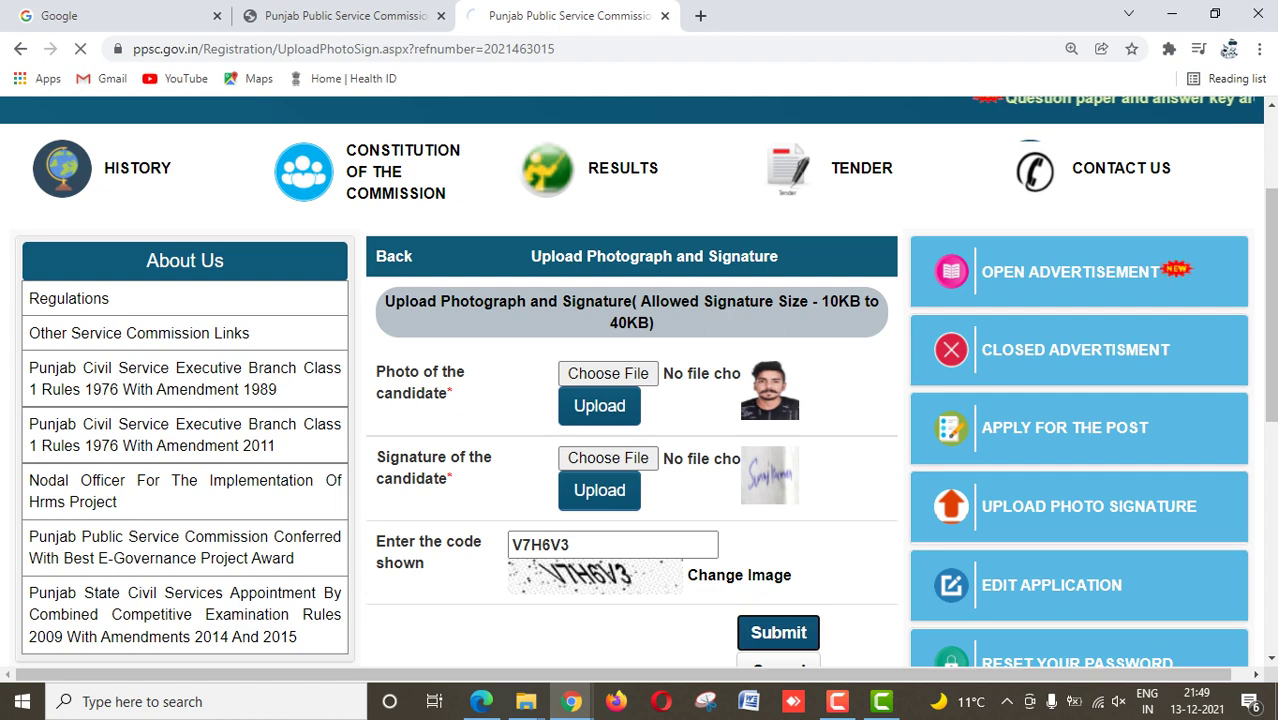
scroll(640, 400, "down", 2)
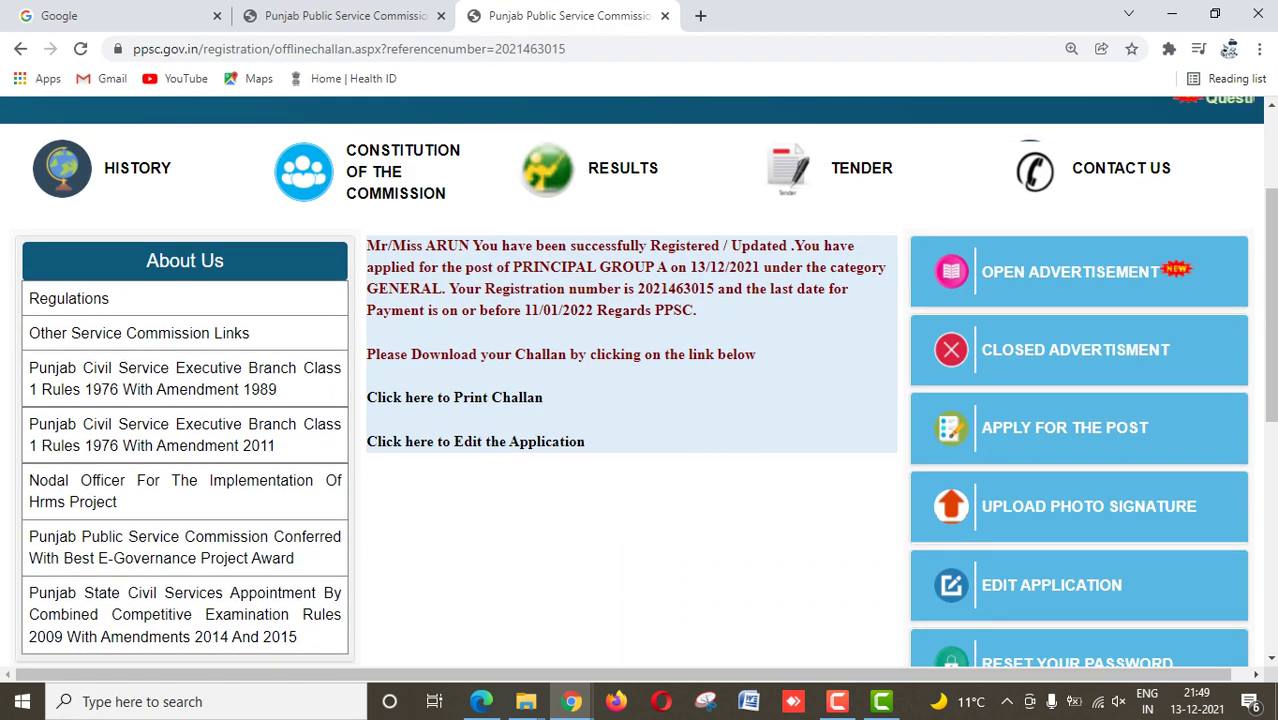
Step: Try to right-click the Print Challan link, then dismiss the right-click disabled alert
left_click_drag(367, 245, 787, 245)
left_click(600, 330)
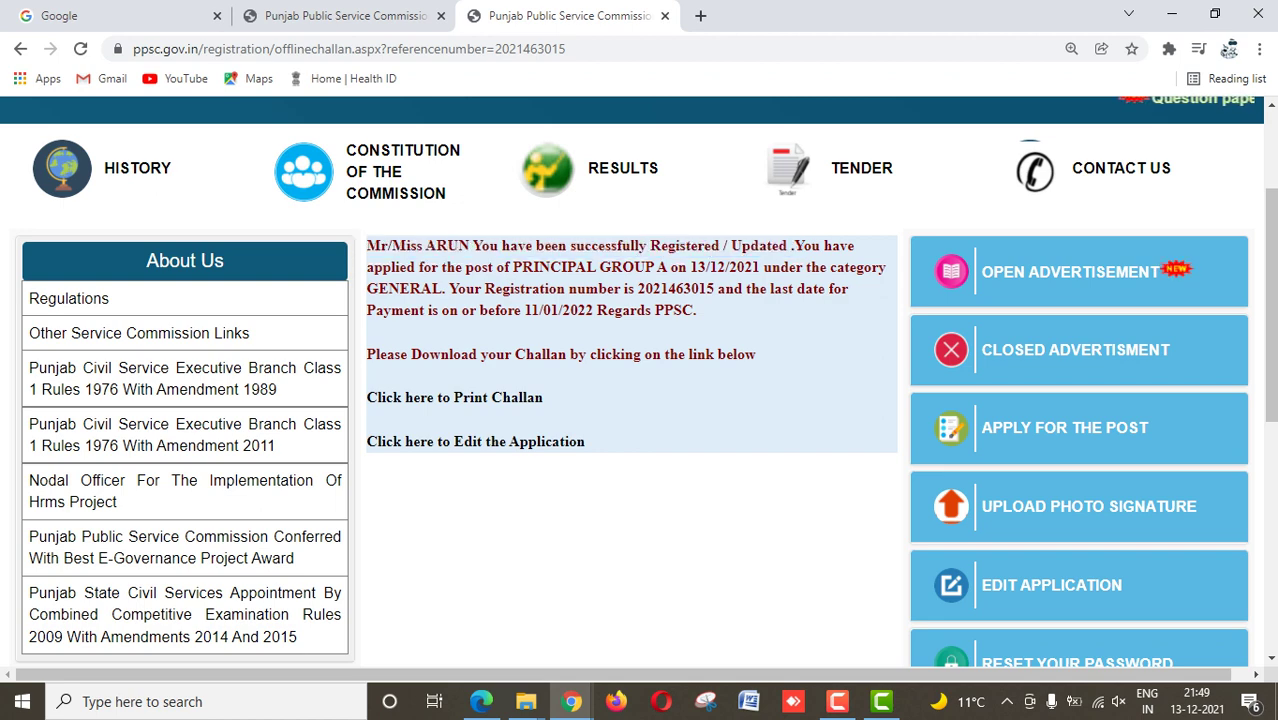
right_click(455, 397)
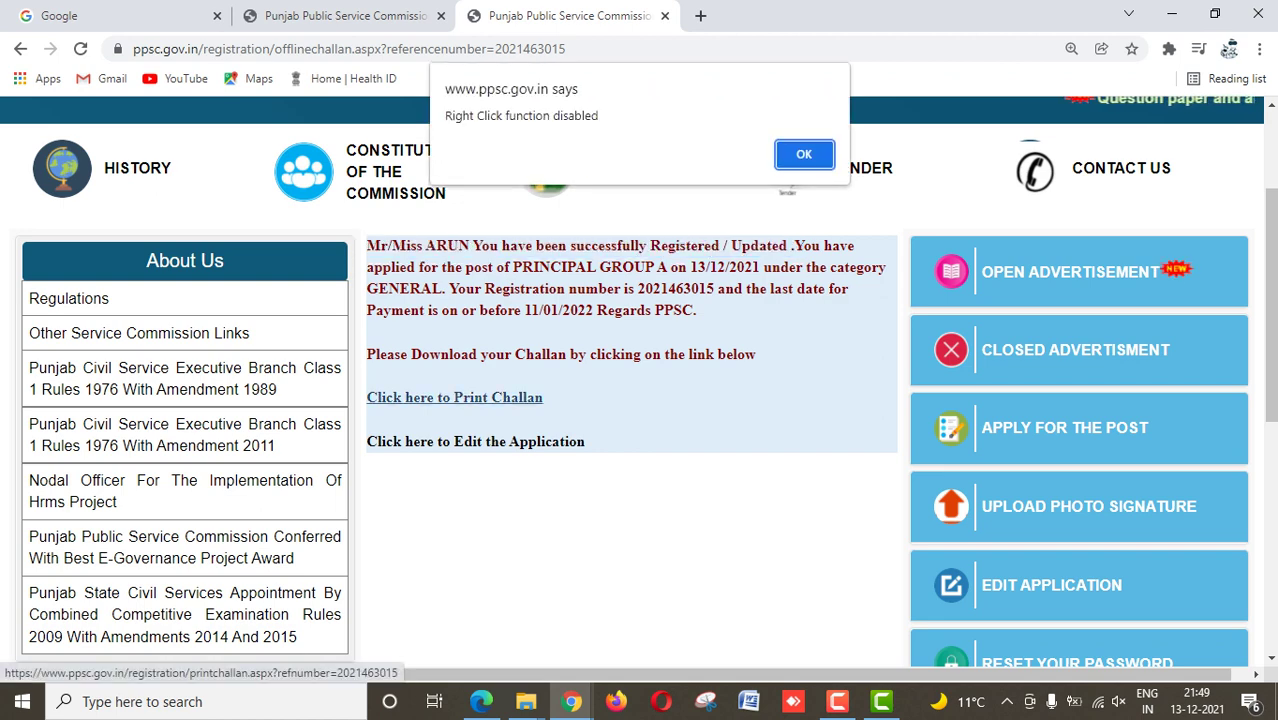
left_click(807, 152)
left_click(455, 397)
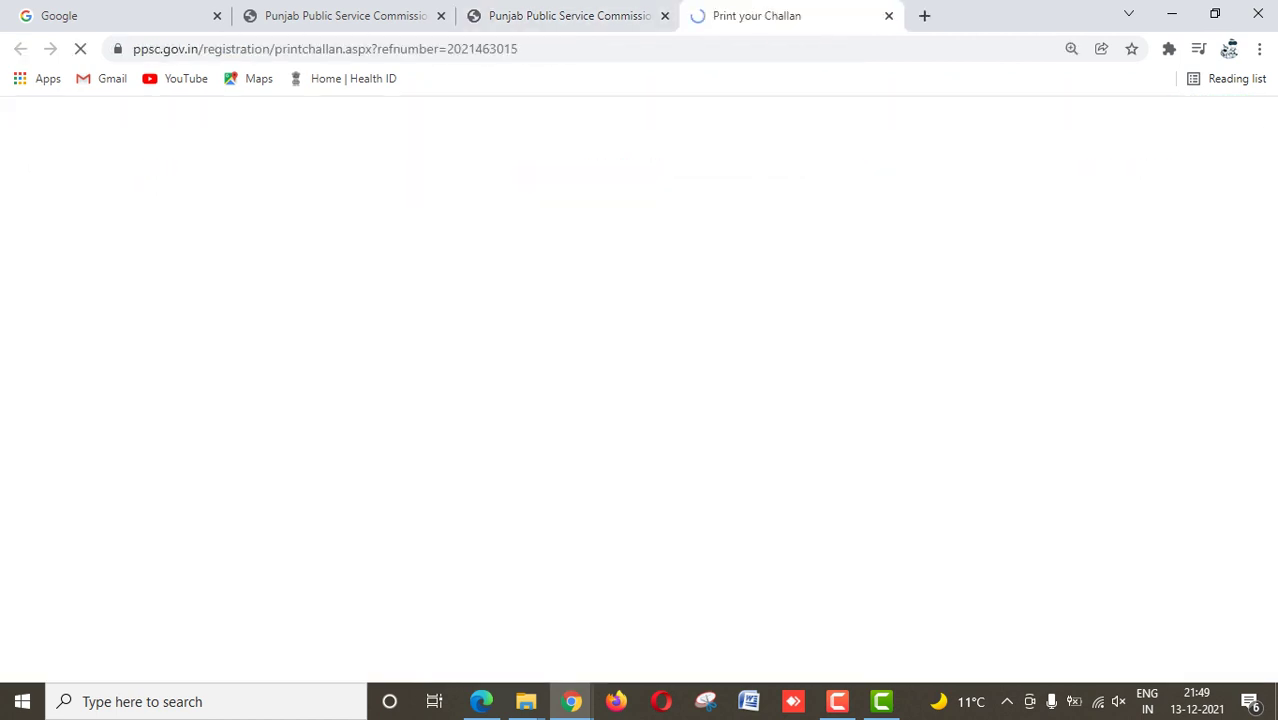
scroll(638, 392, "down", 2)
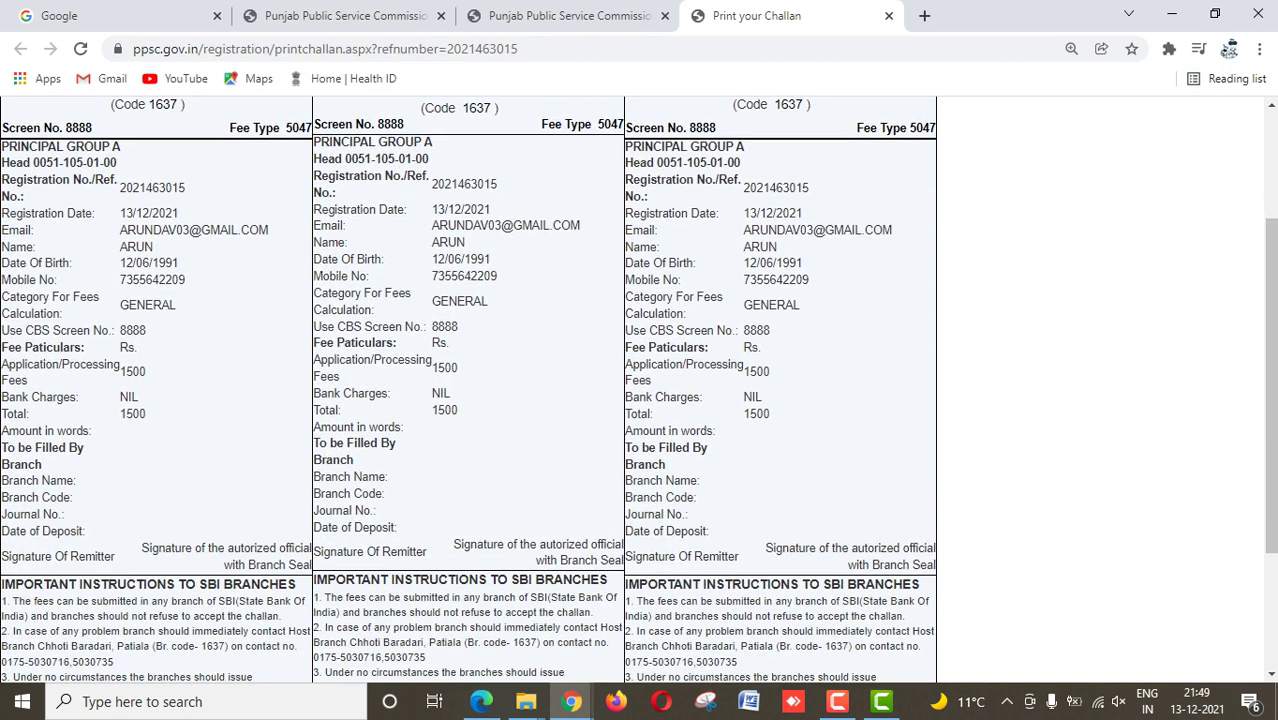
scroll(469, 390, "up", 2)
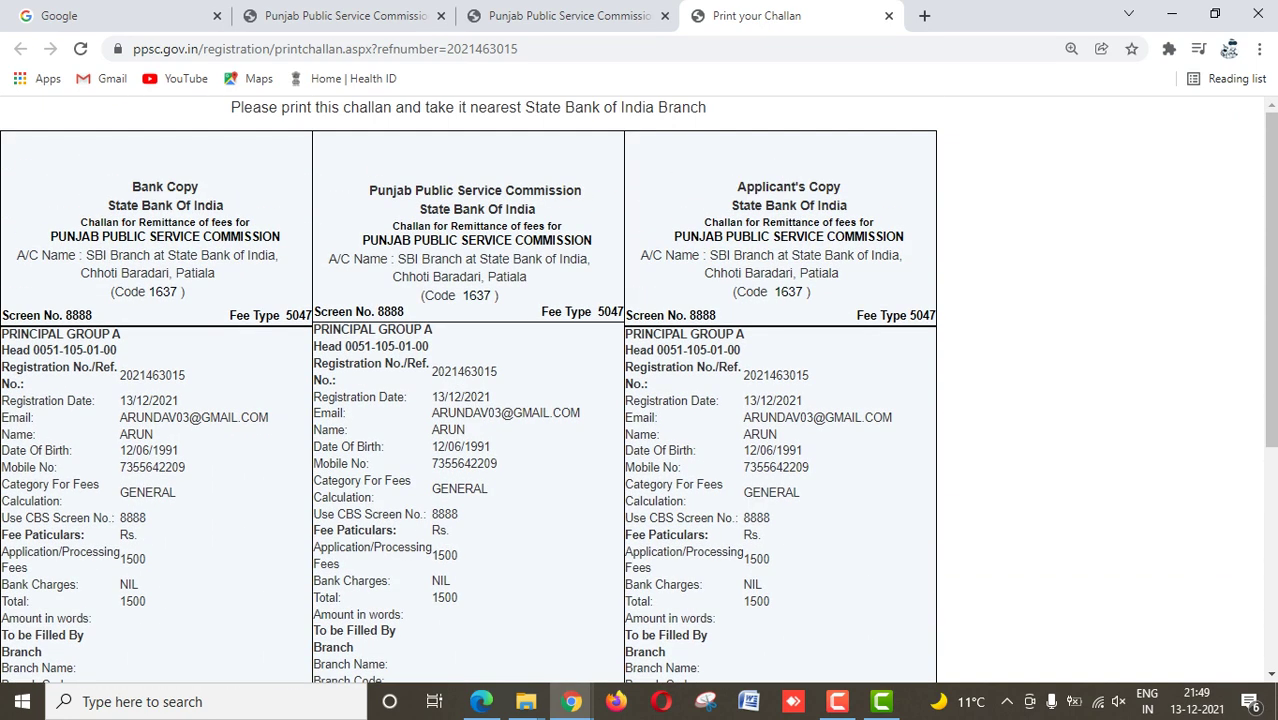
left_click_drag(132, 187, 199, 187)
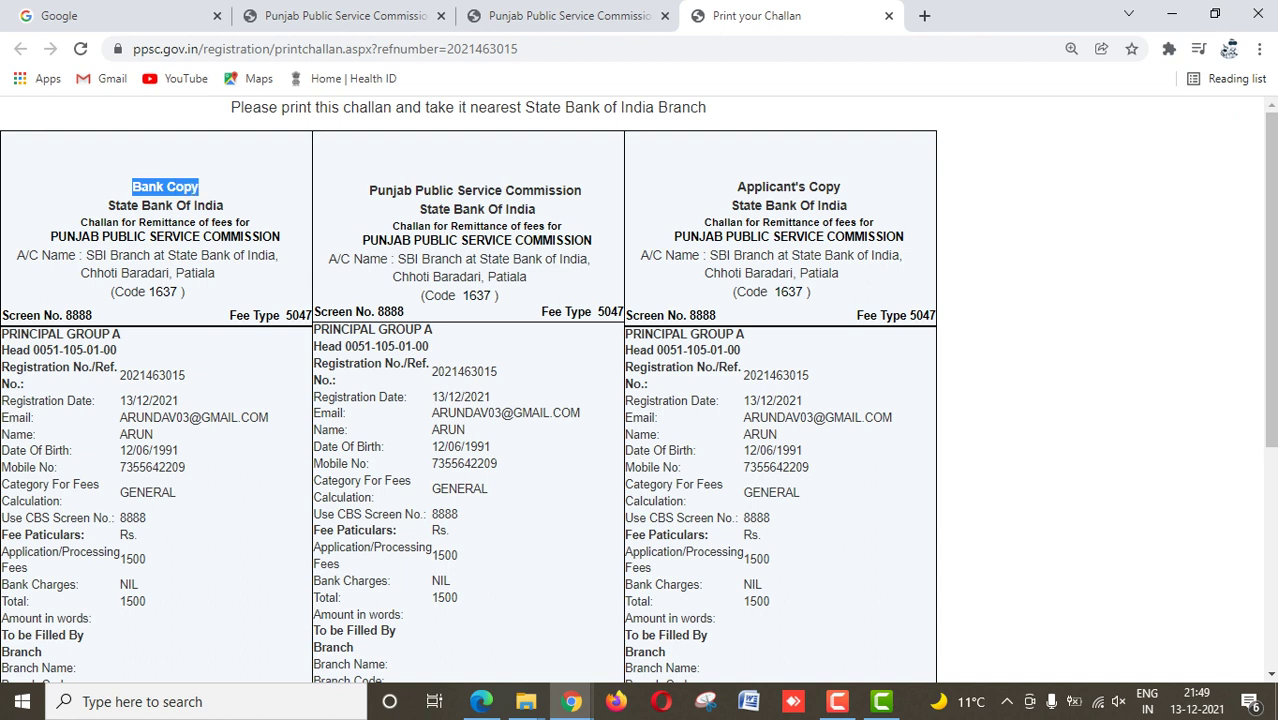
left_click_drag(368, 190, 582, 190)
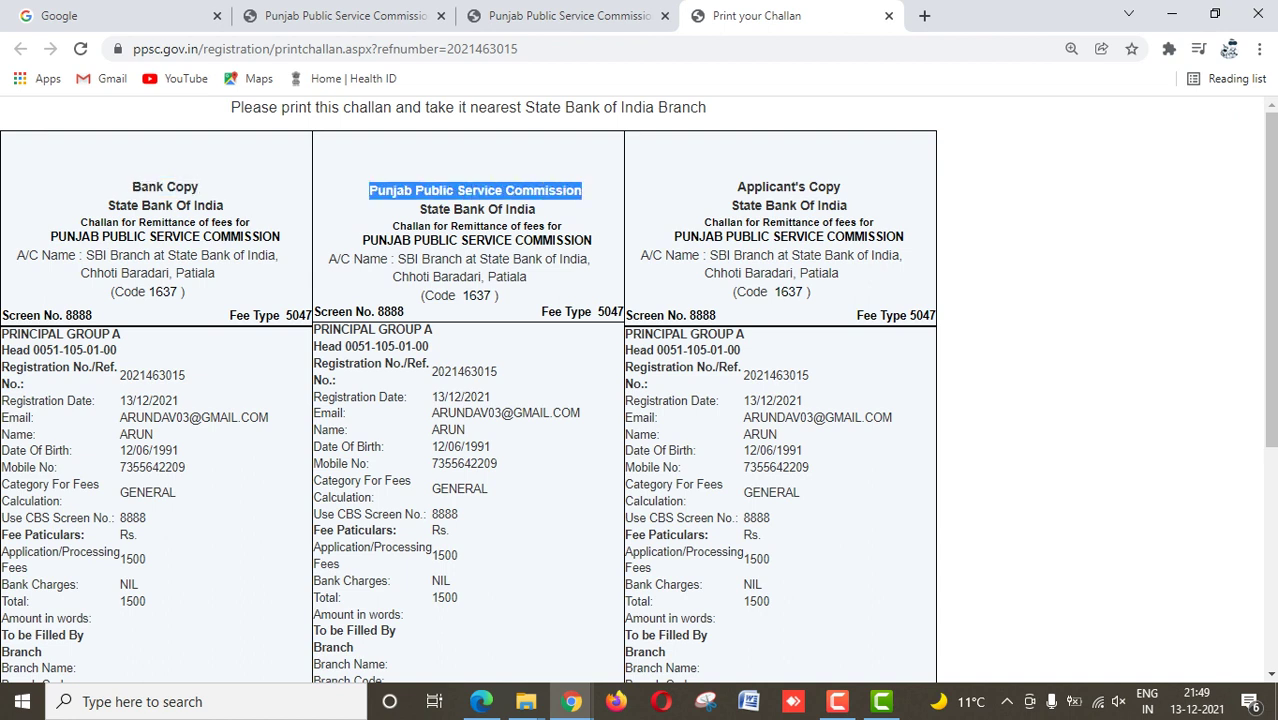
left_click(582, 190)
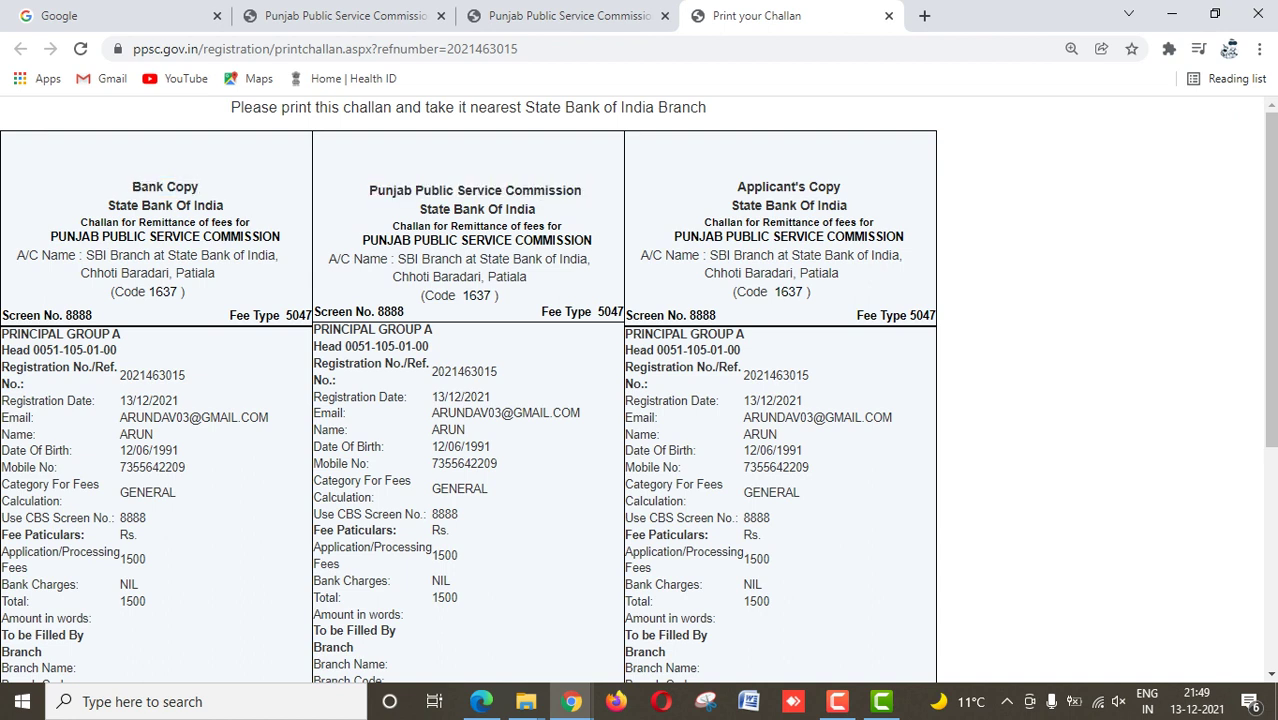